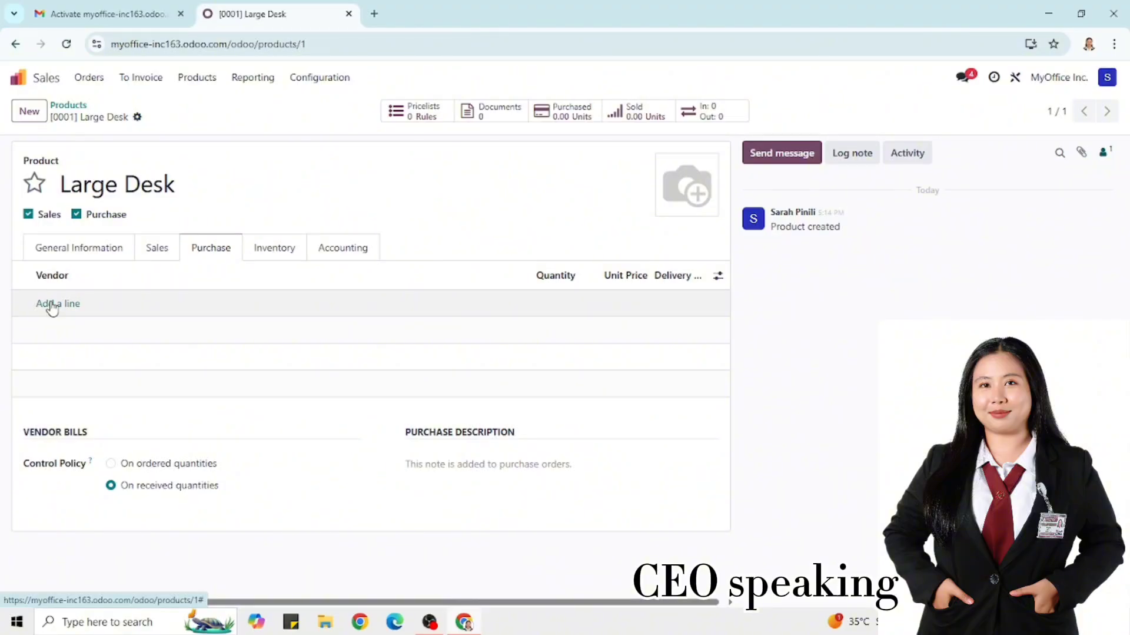
Add a new vendor 'Wood Corner' to the Large Desk via Create and edit, and enter its street address
click(52, 304)
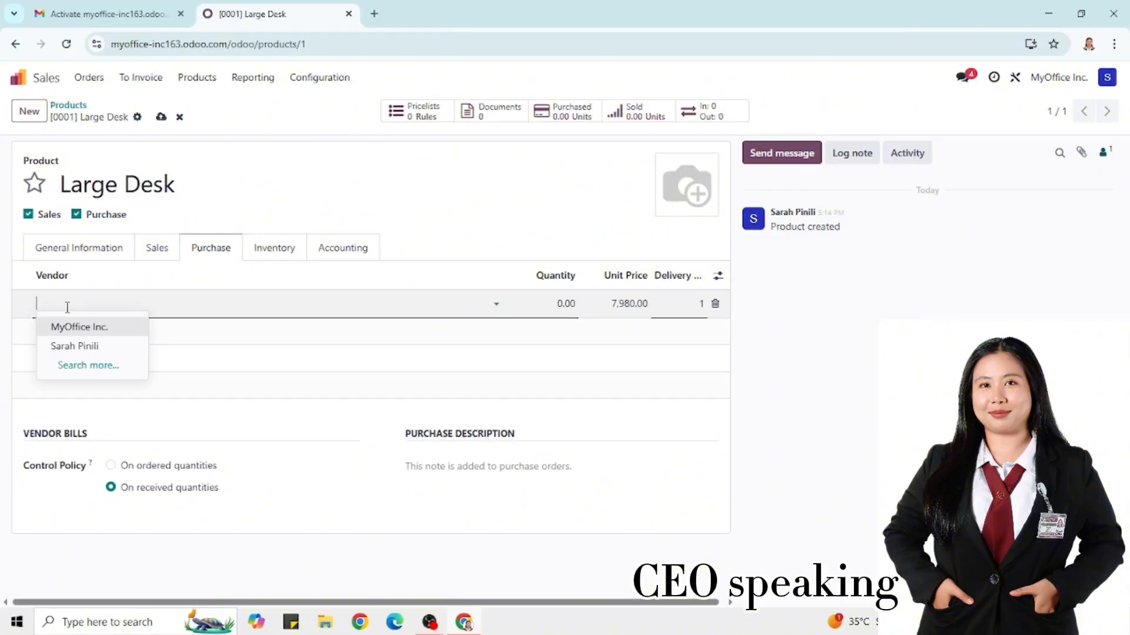
text(Wood)
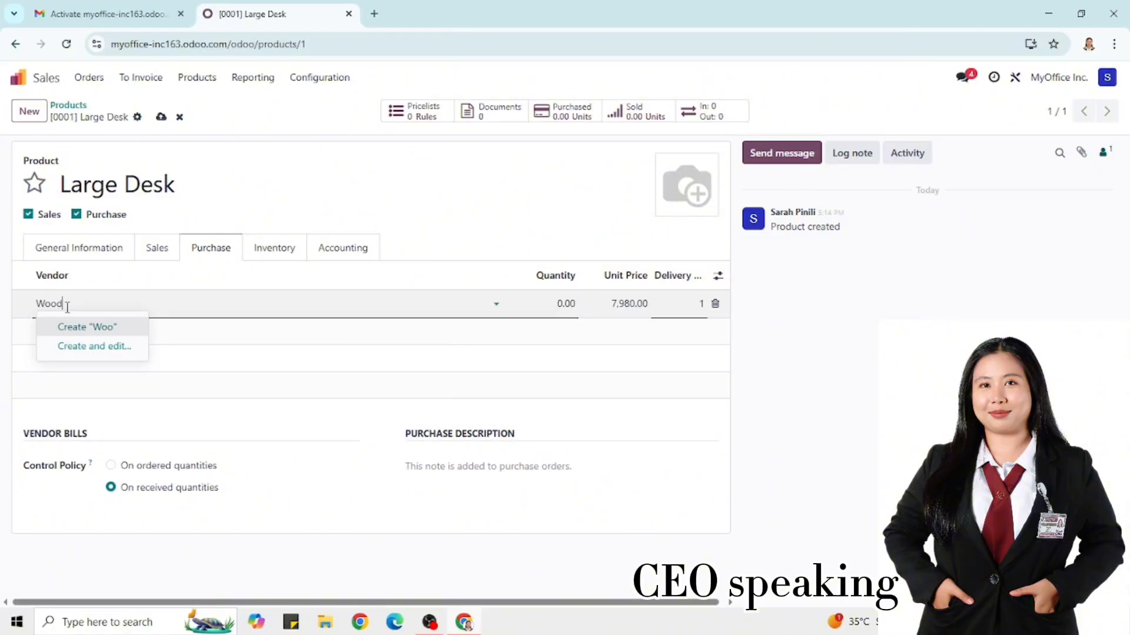
text( Corn)
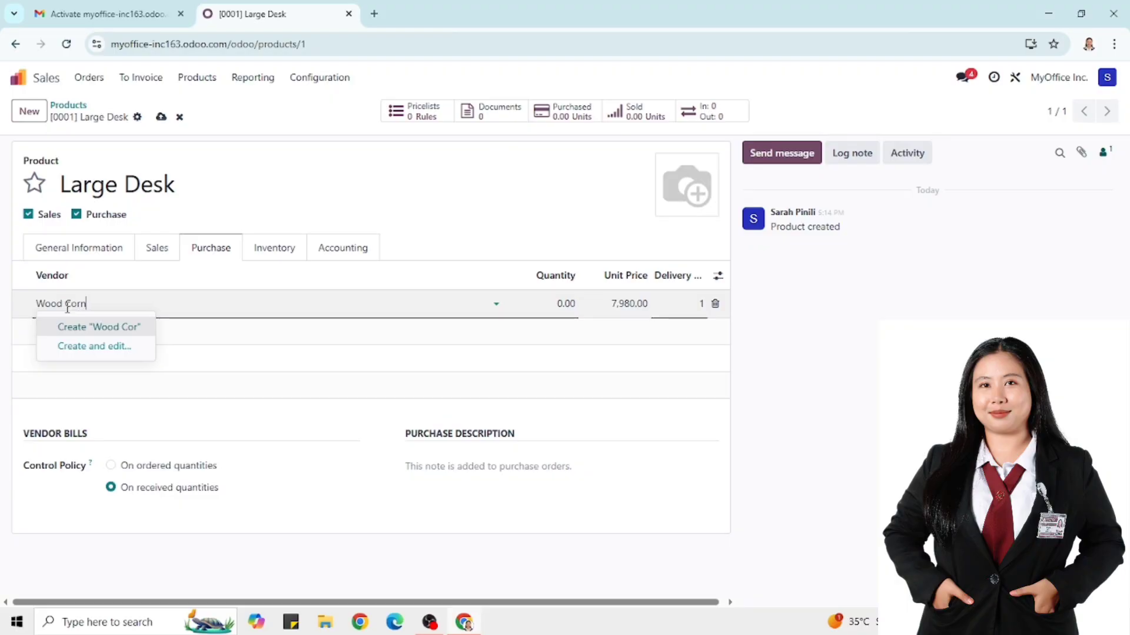
text(er)
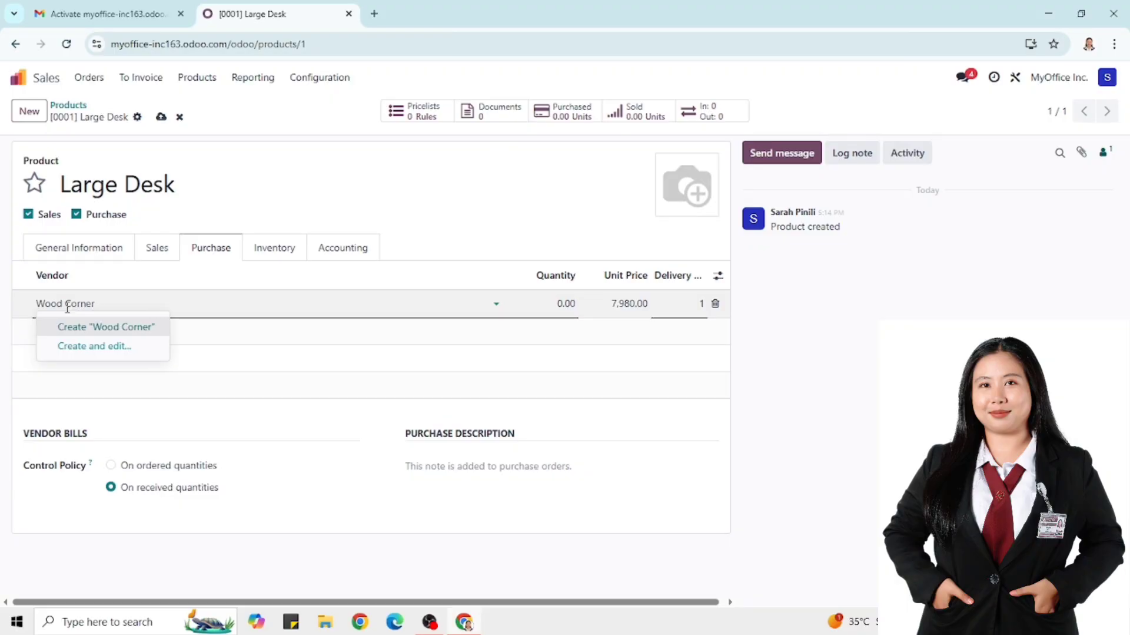
click(75, 347)
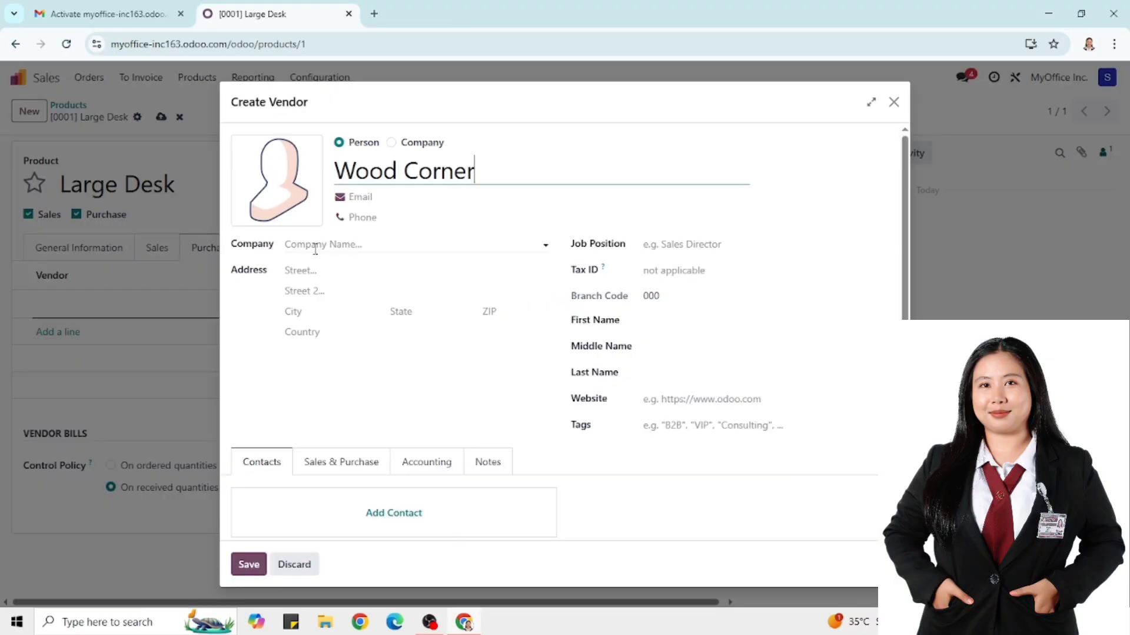
click(305, 270)
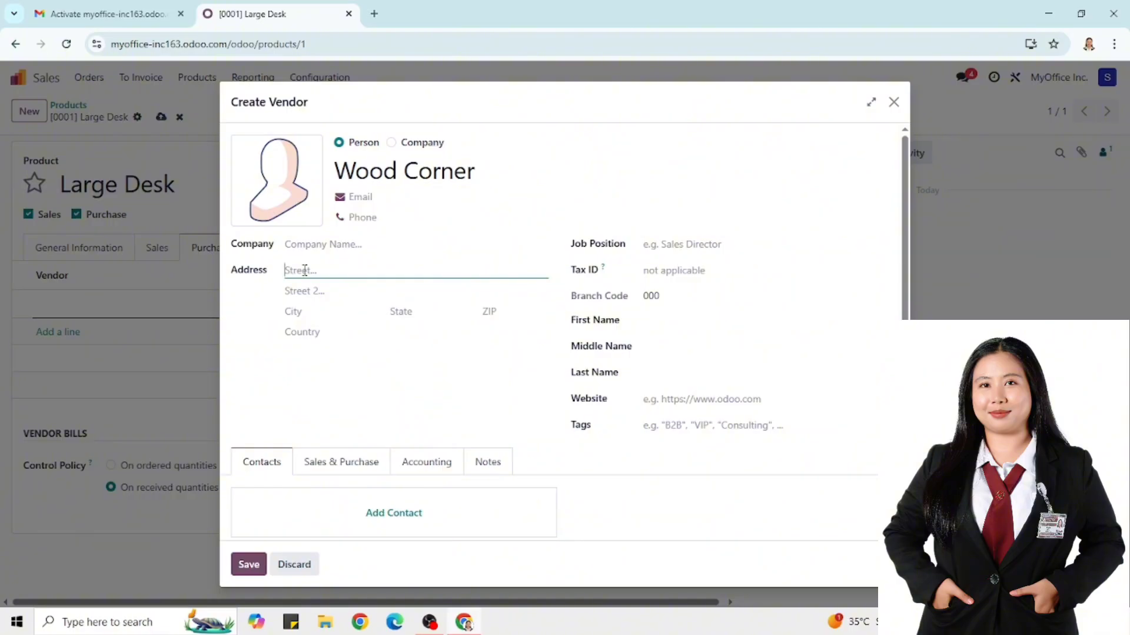
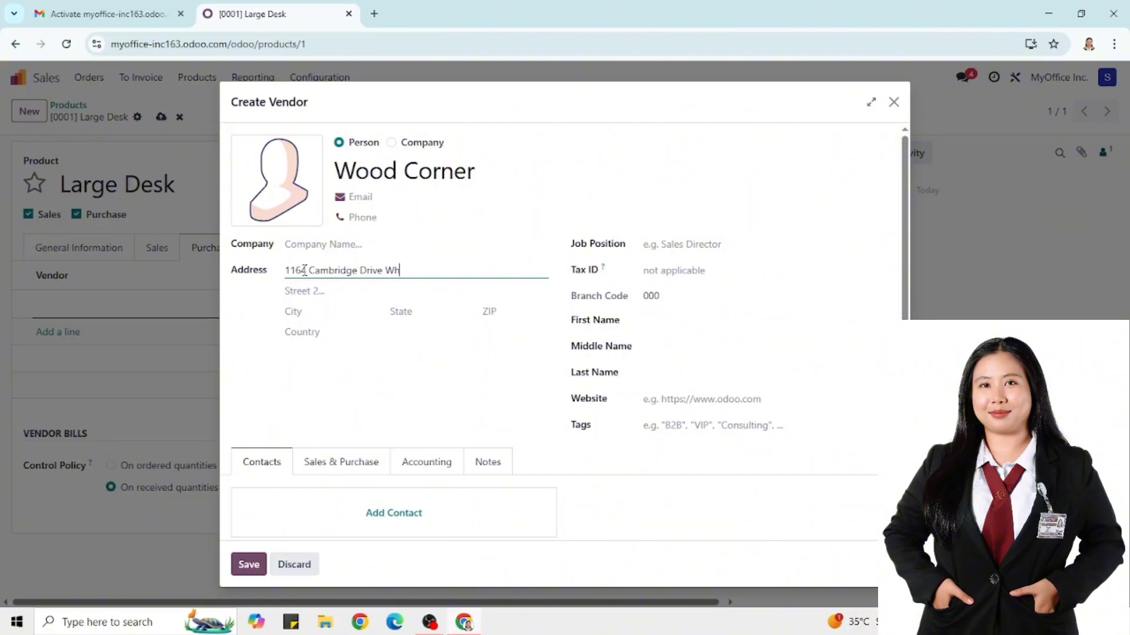
Fill in the vendor's city, set state to Arizona (US), and enter the ZIP code
click(301, 312)
text(Un)
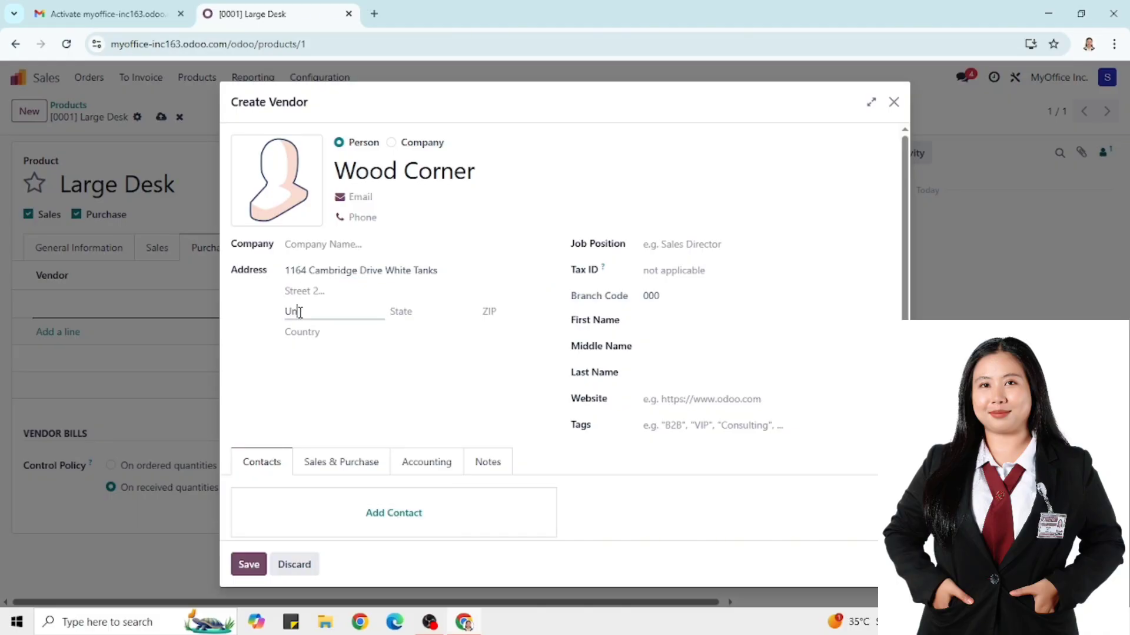
text(ited Sa)
text(ted Stat)
text(es)
click(414, 312)
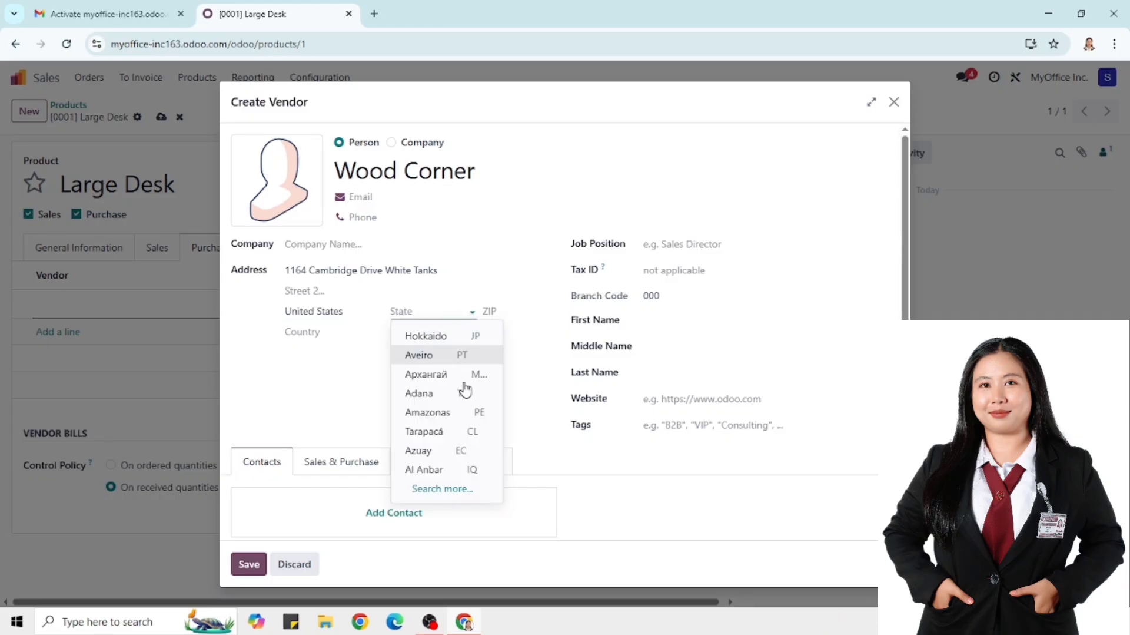
click(419, 310)
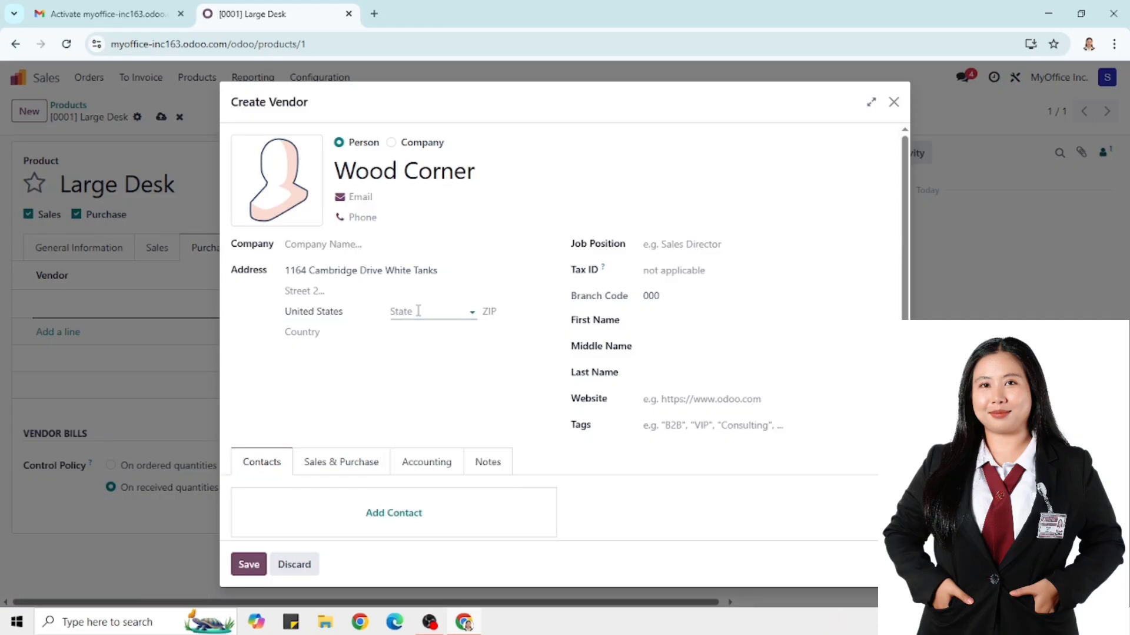
text(ar)
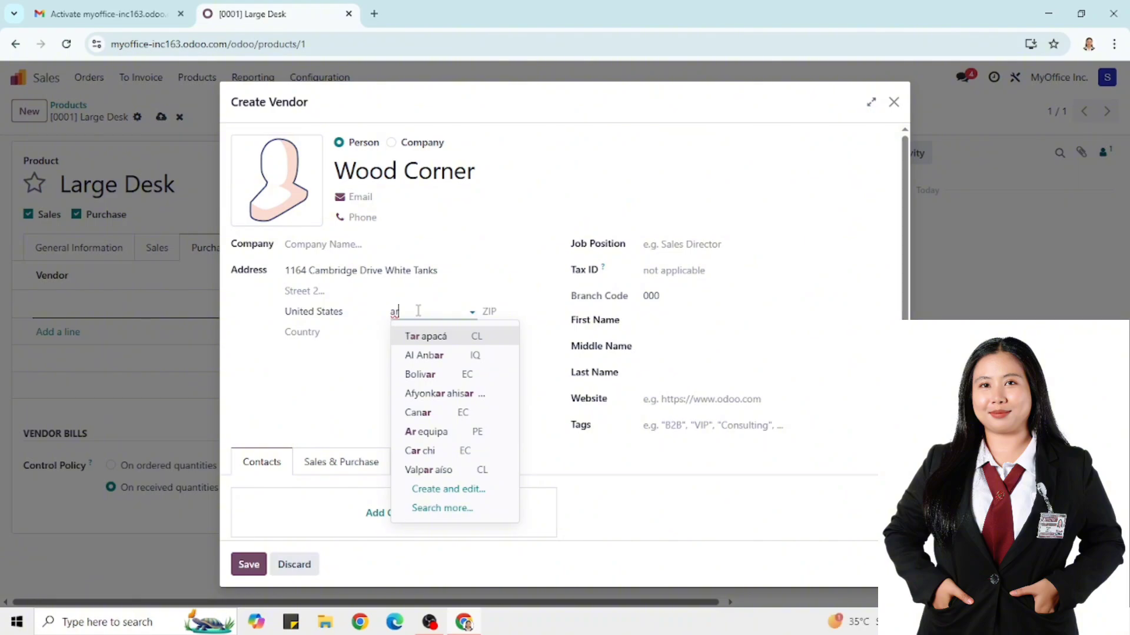
text(izo)
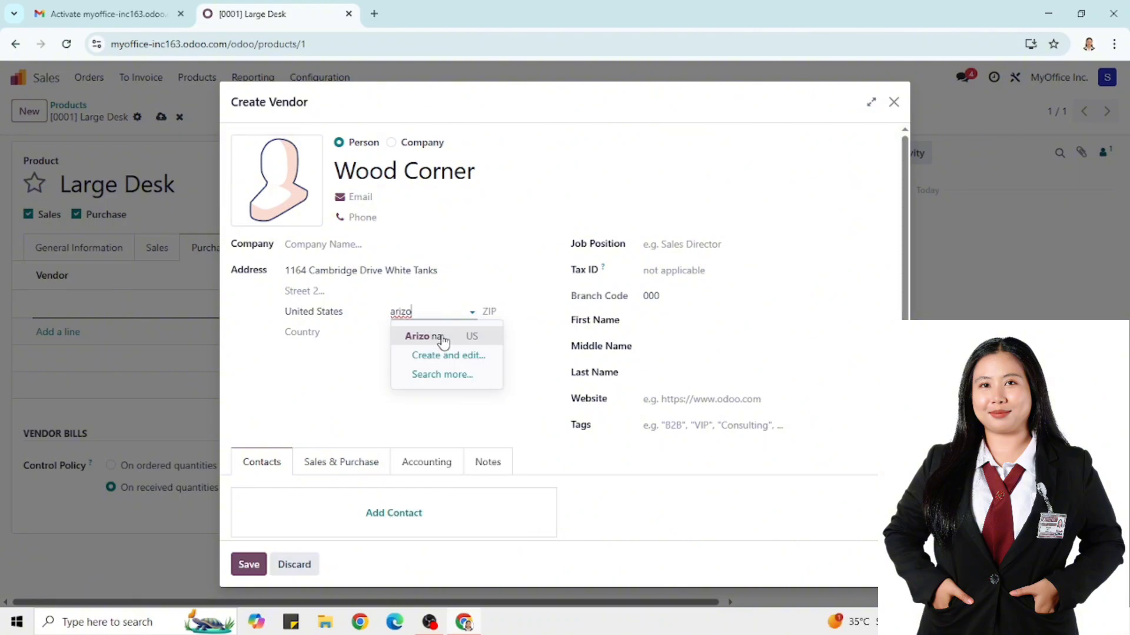
click(441, 335)
click(495, 310)
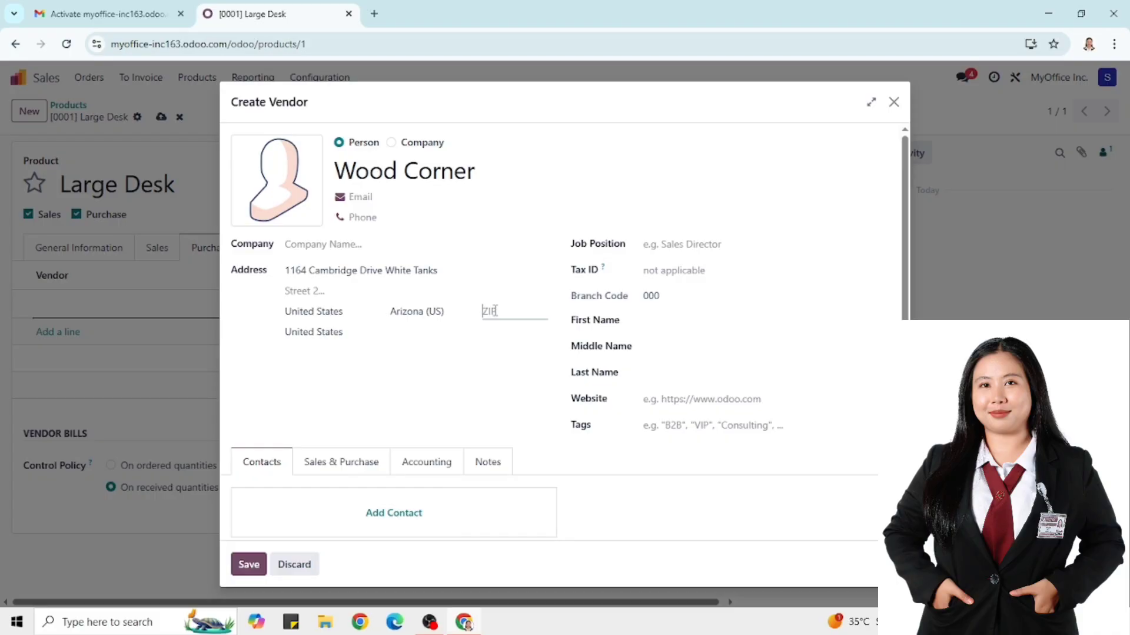
text(85340)
Enter the vendor contact's first and last name
click(657, 321)
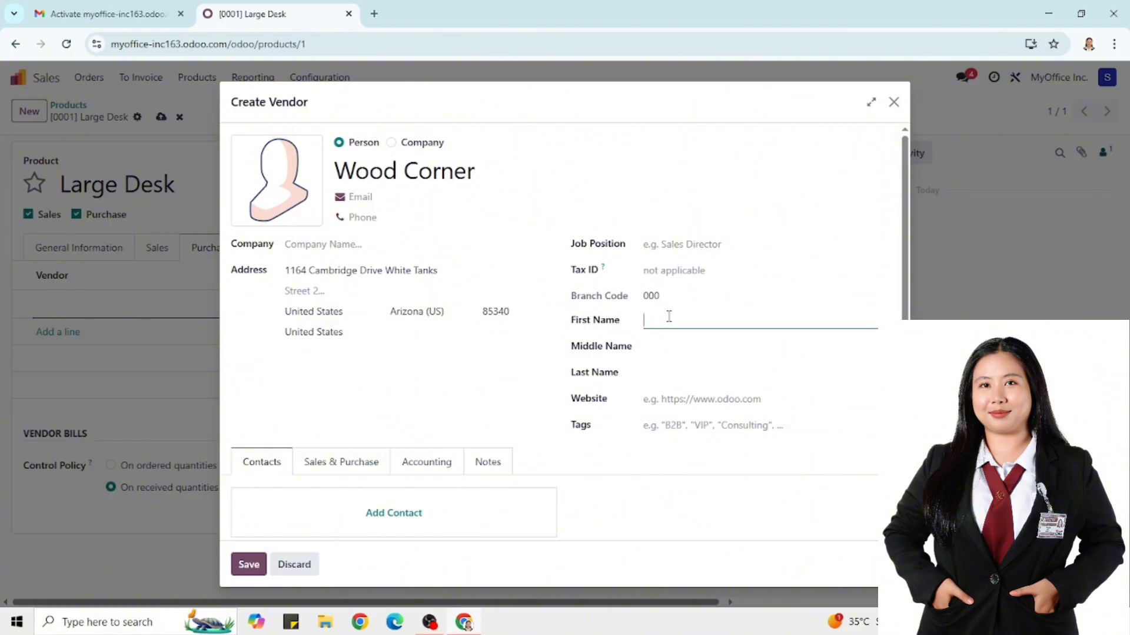
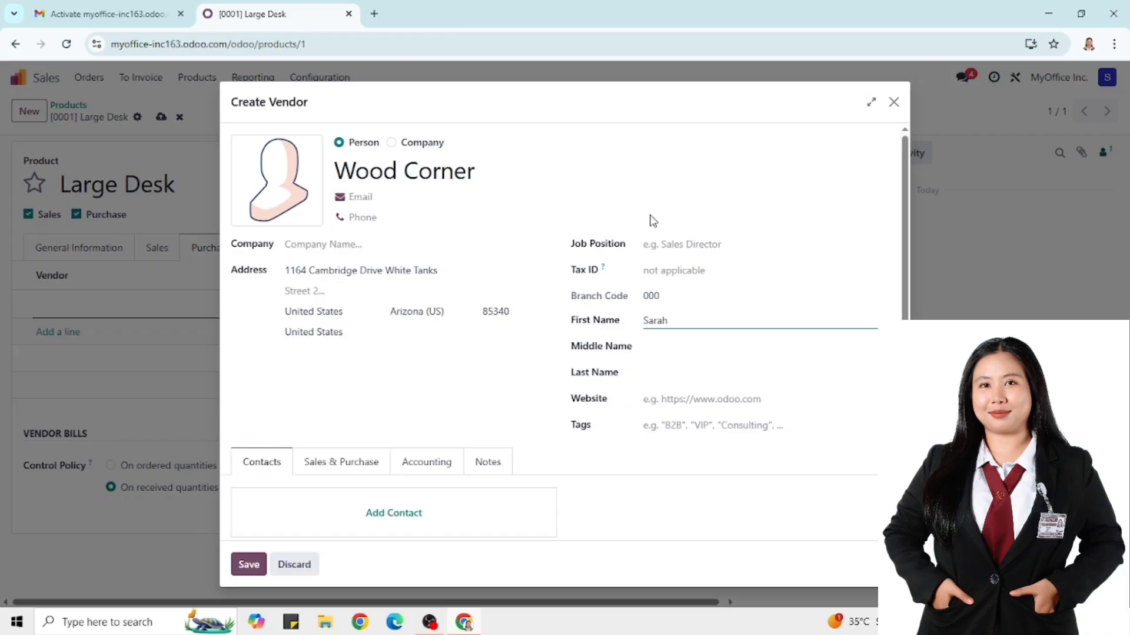
click(659, 376)
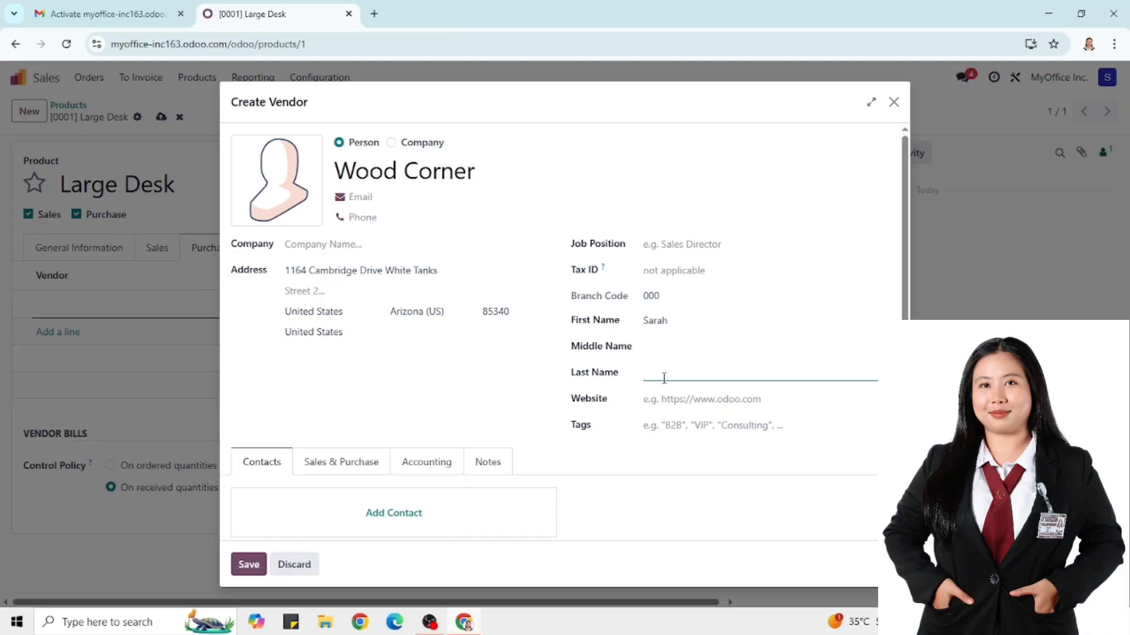
Use the Desktop 'Wood corner-logo' file as the vendor photo and save Wood Corner
click(283, 188)
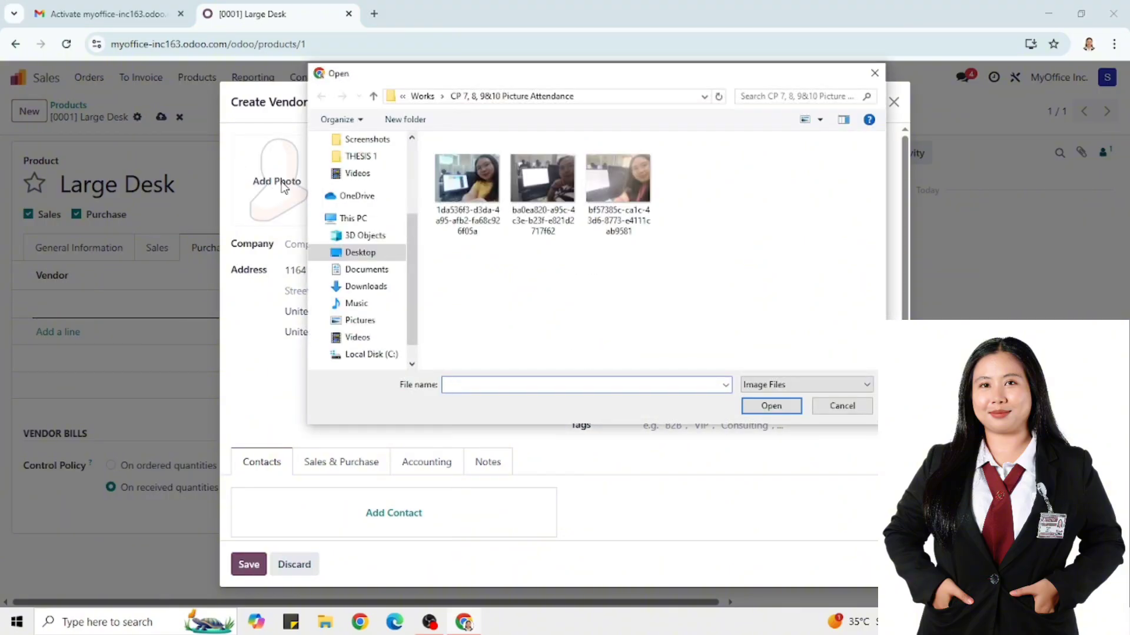
click(365, 253)
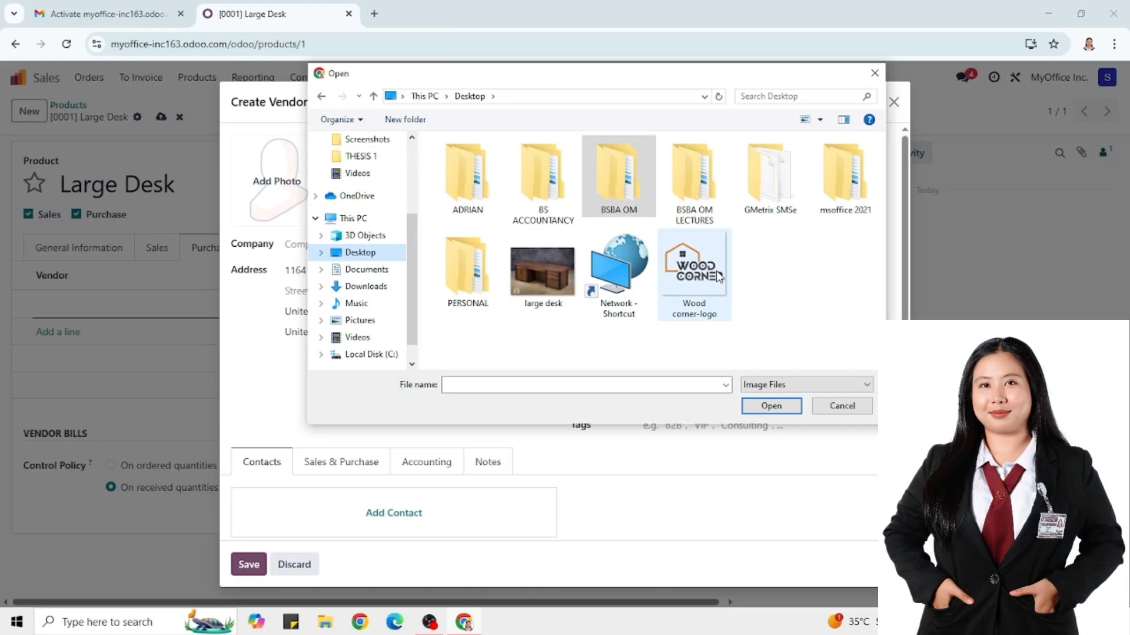
double_click(719, 276)
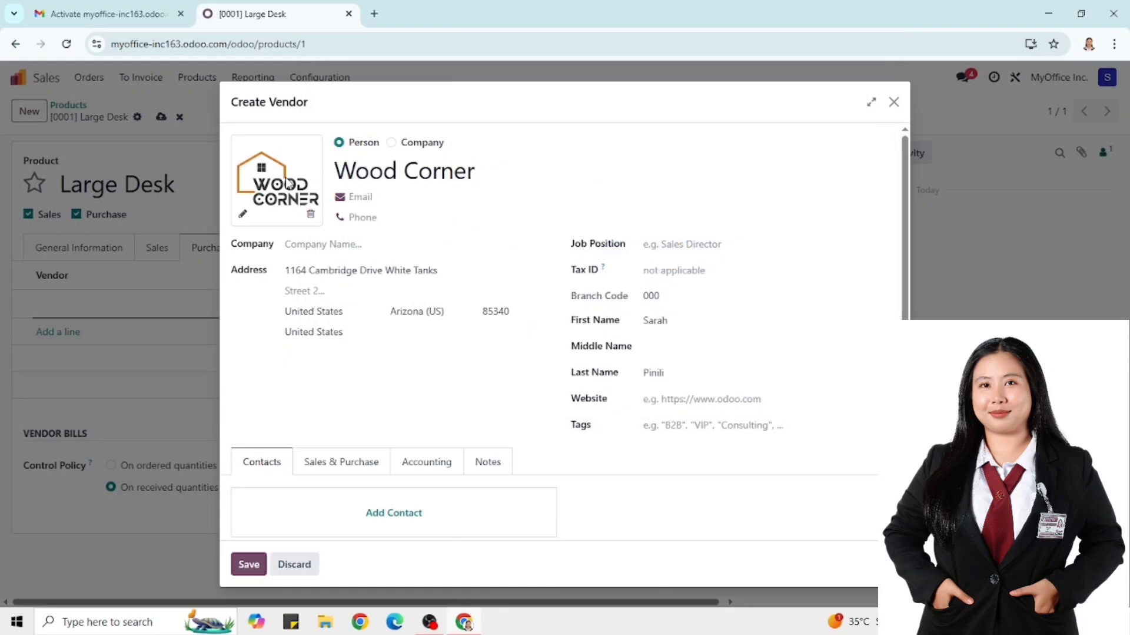
click(250, 566)
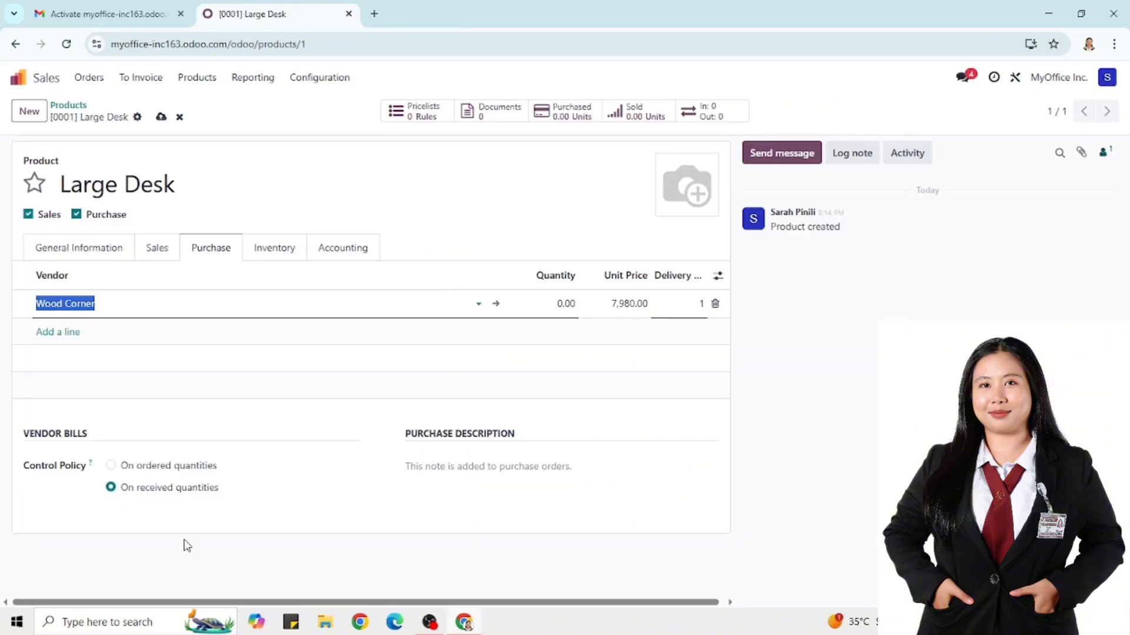
Discard the empty vendor line and edit the Wood Corner line's quantity to 1
click(48, 330)
click(58, 332)
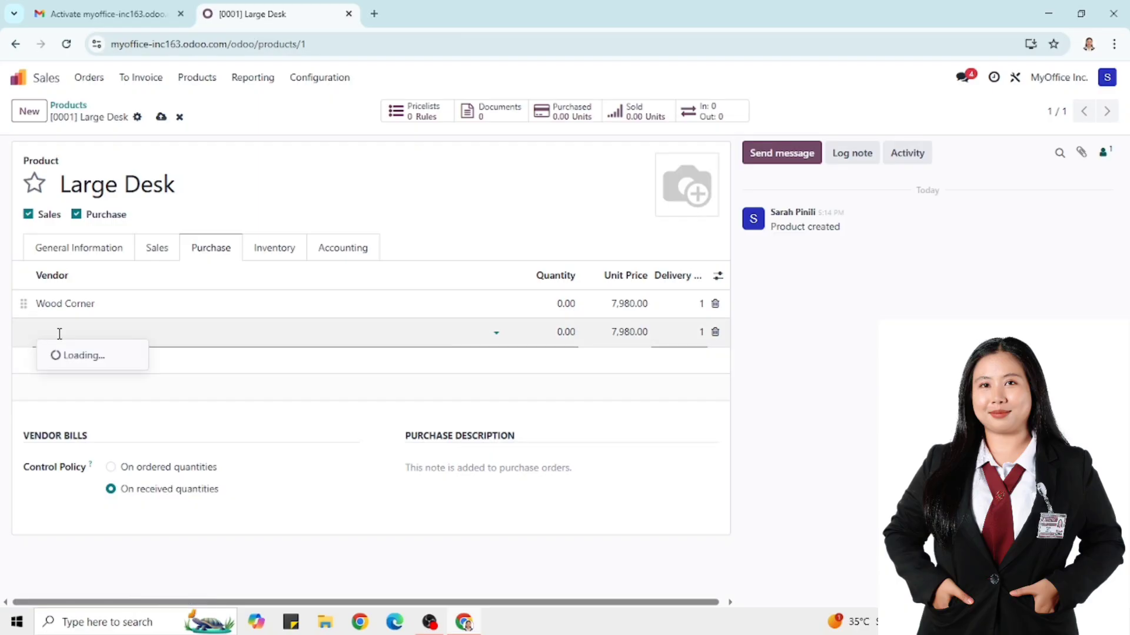
text(W)
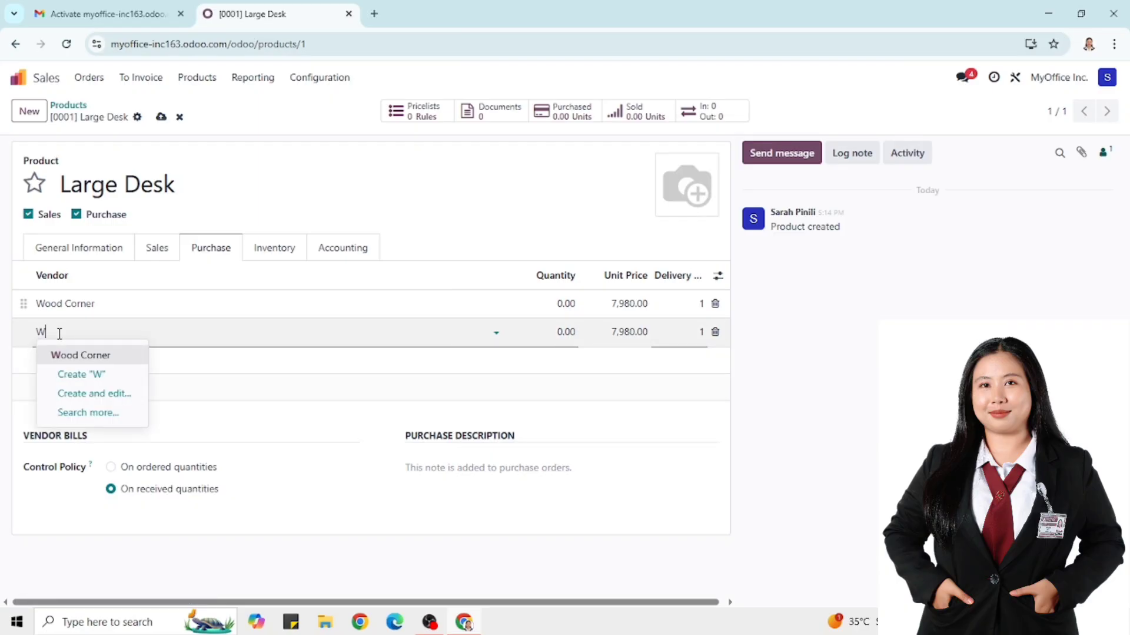
key(BackSpace)
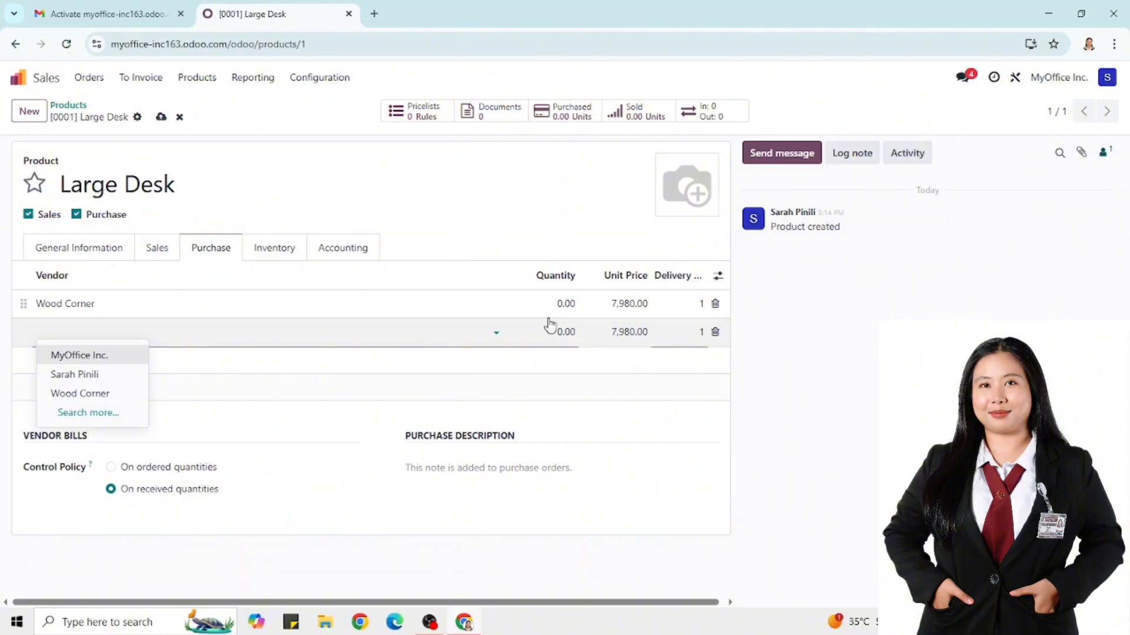
click(563, 303)
click(563, 303)
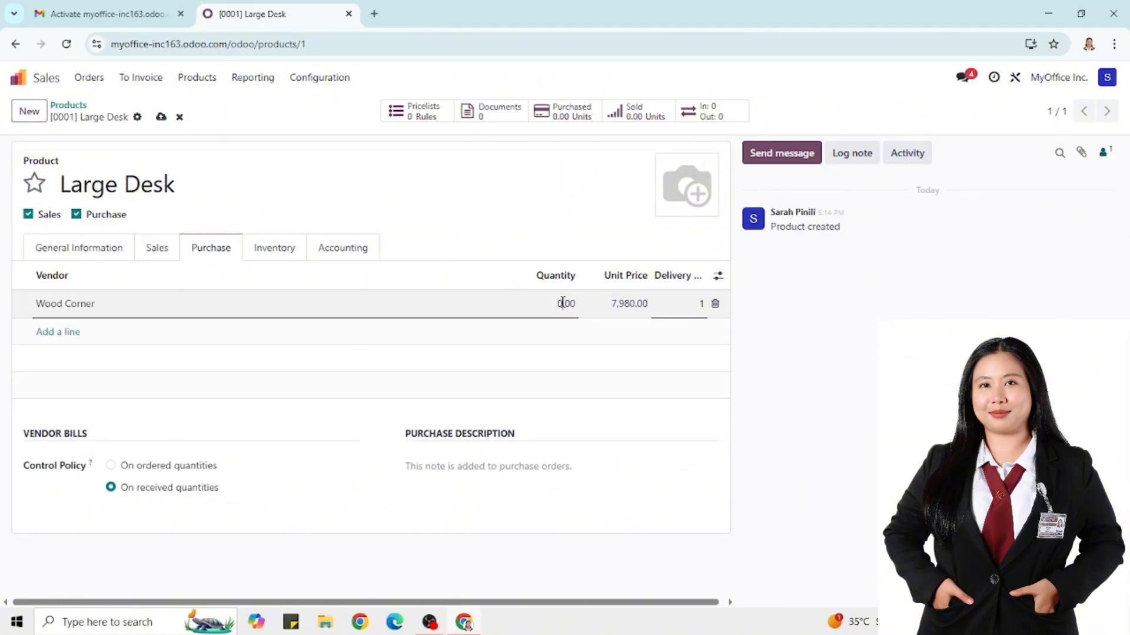
text(1)
key(Tab)
key(shift+Tab)
key(BackSpace)
Confirm Wood Corner quantity 1.00 and start a second vendor line typing 'Wood Corner INc'
click(629, 305)
click(631, 305)
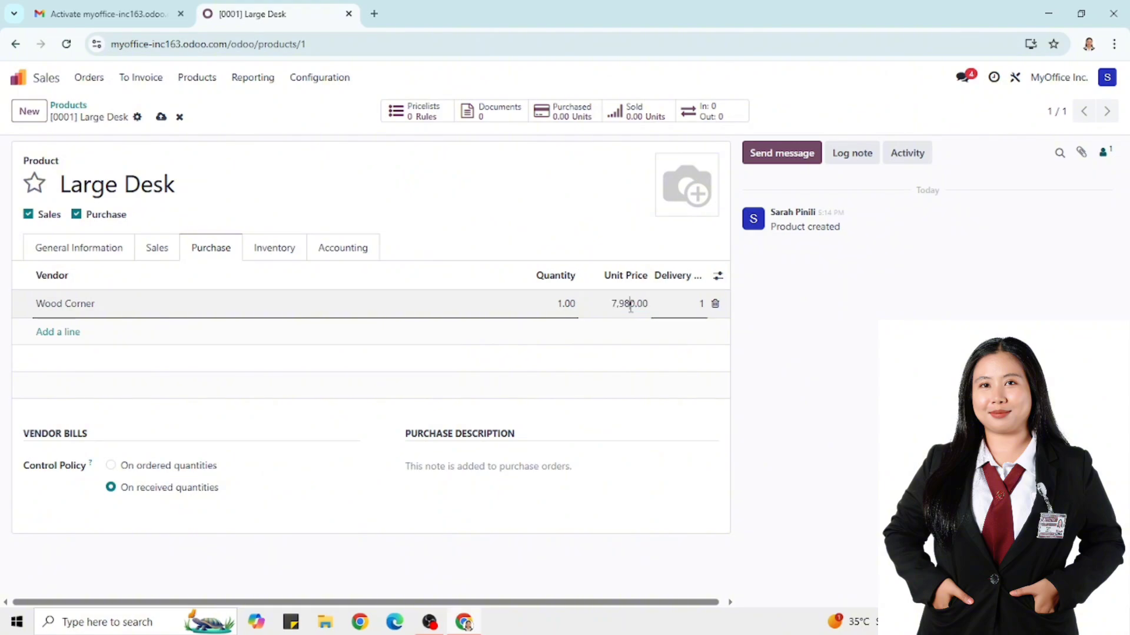
click(63, 332)
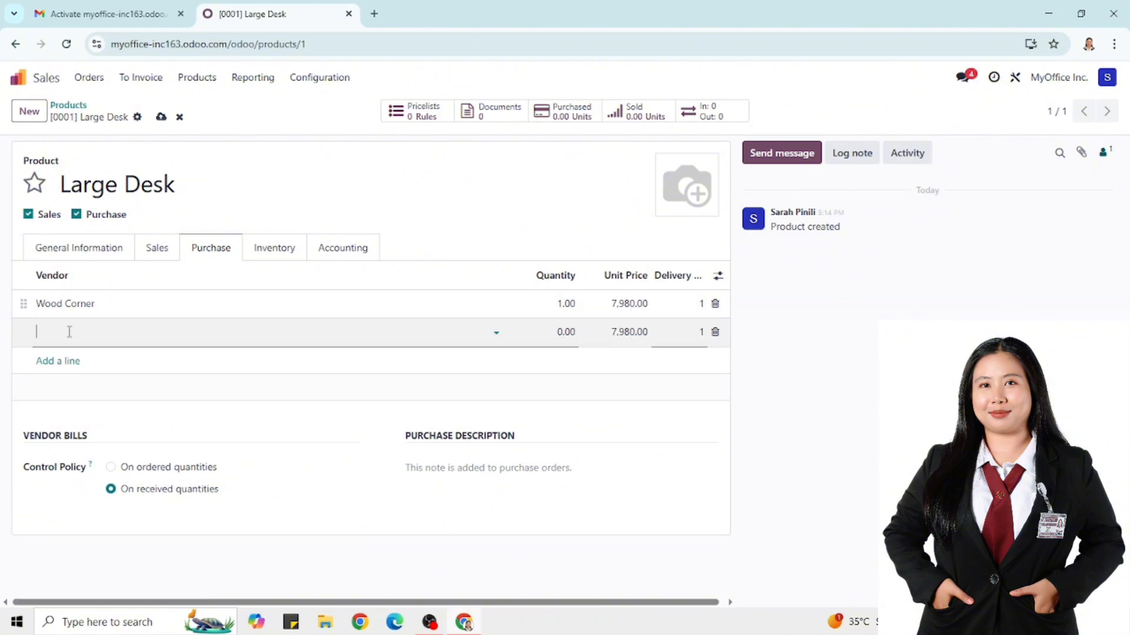
text(Woo)
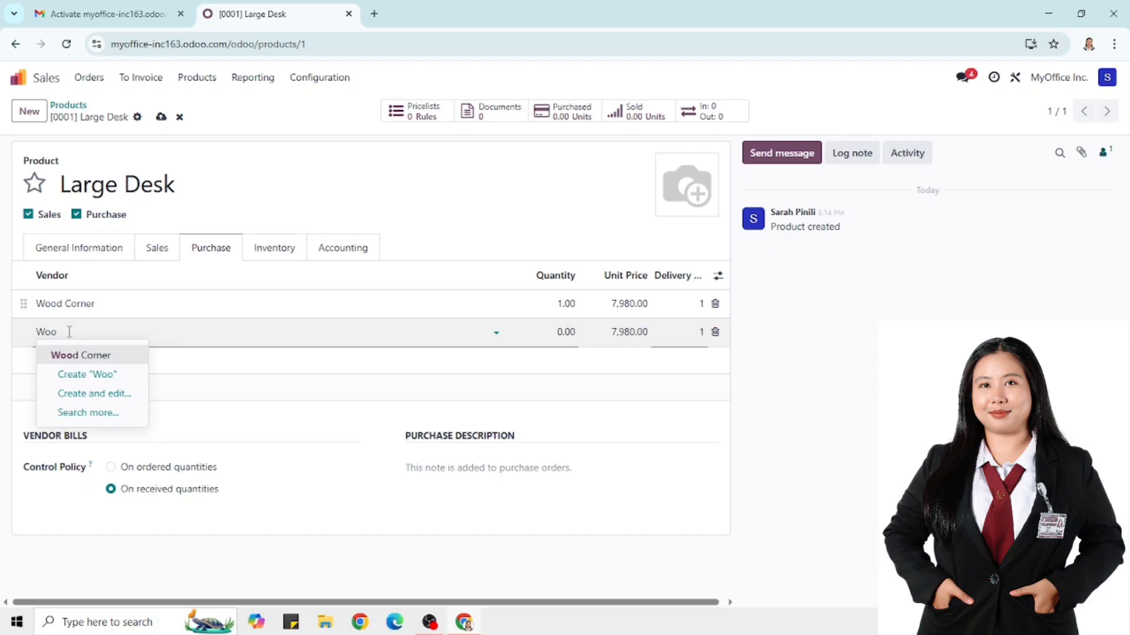
text(d Cor)
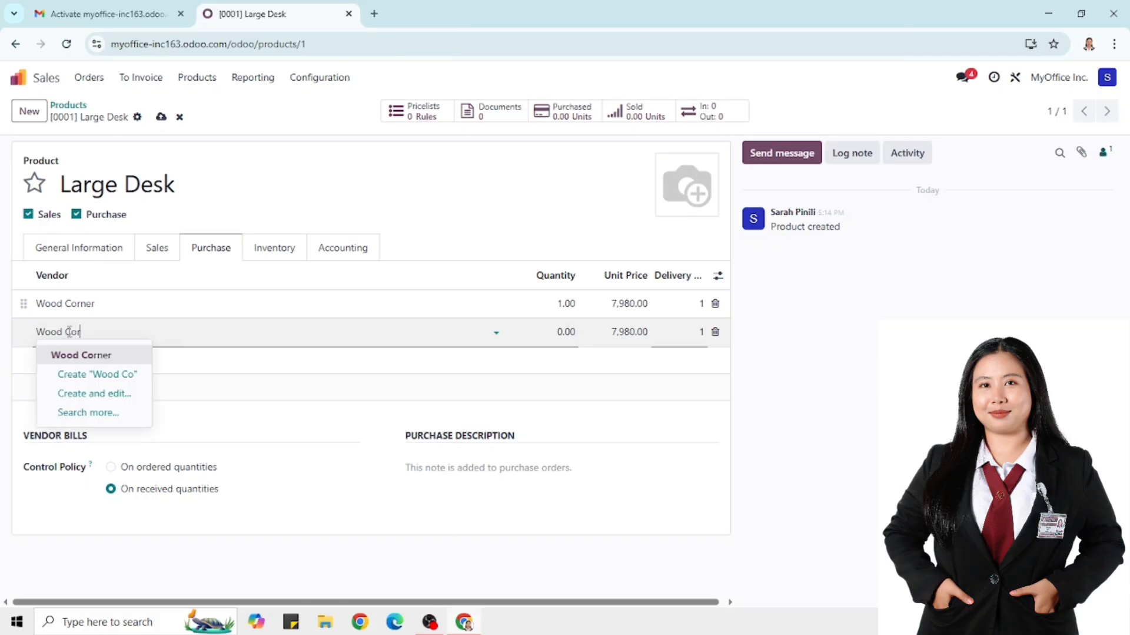
text(ner INc)
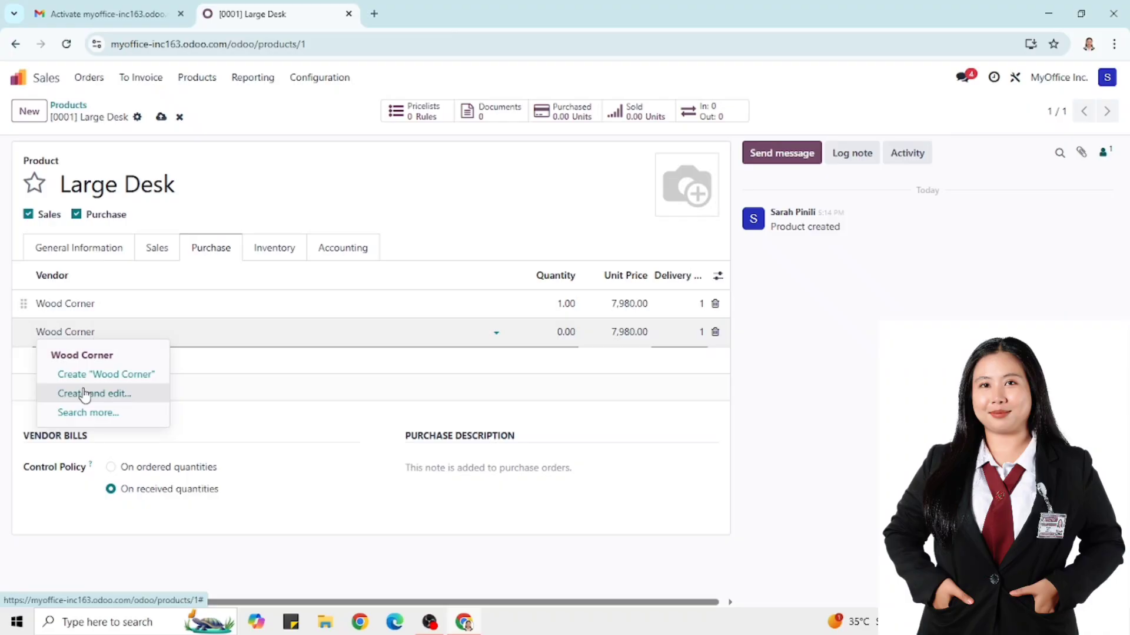
Set the second vendor line to Wood Corner, quantity 10, unit price 5,700
click(91, 356)
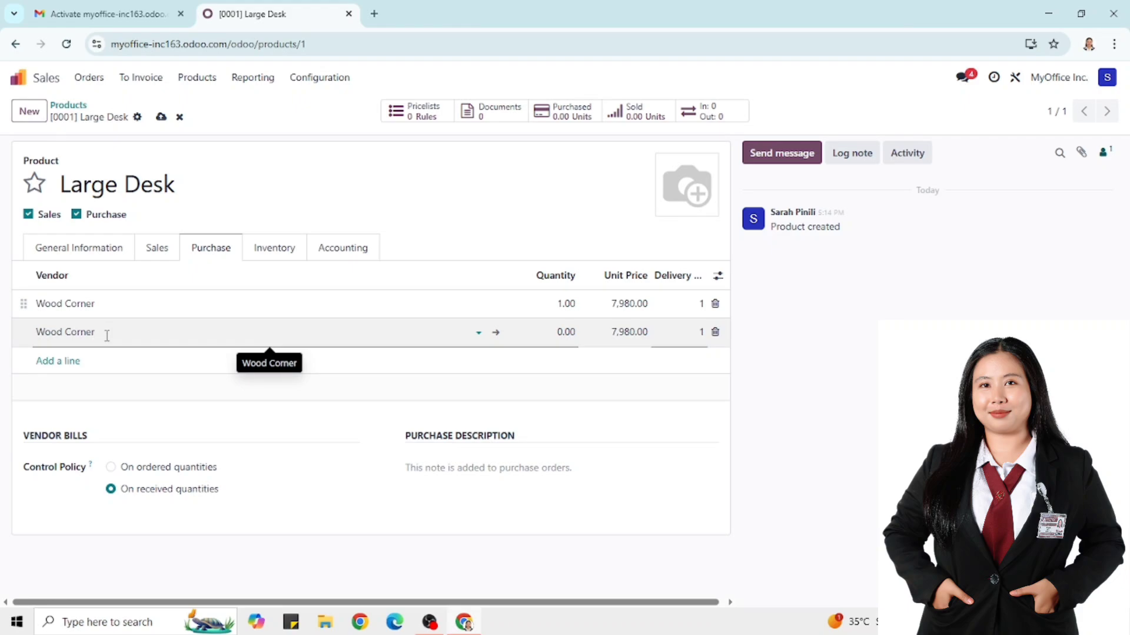
click(562, 333)
key(BackSpace)
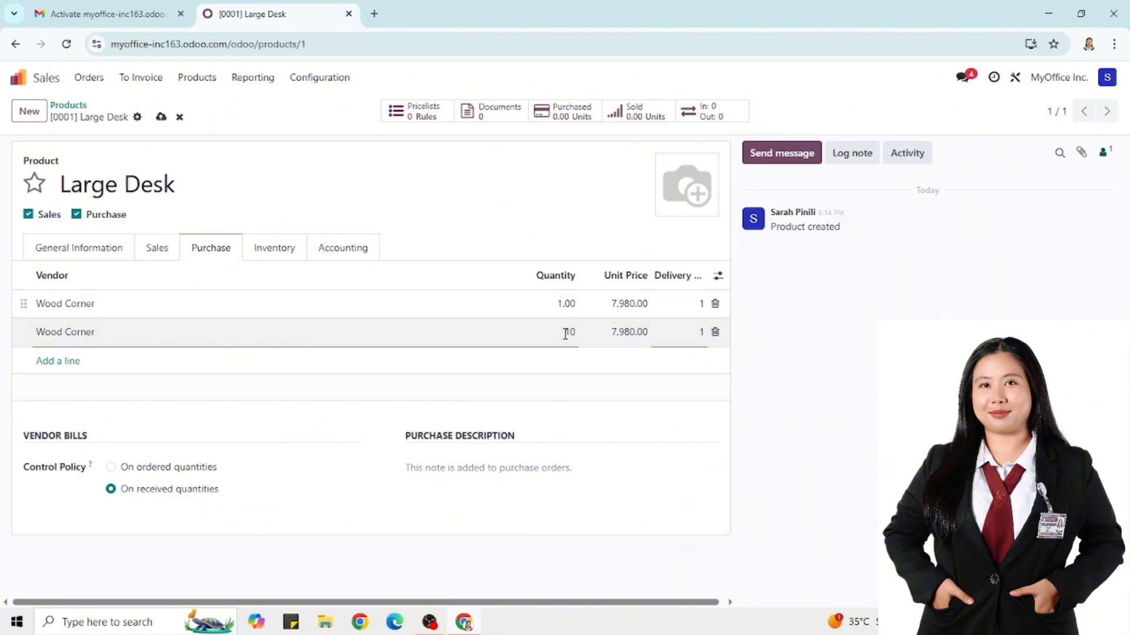
text(10)
click(630, 333)
key(BackSpace)
text(5,700)
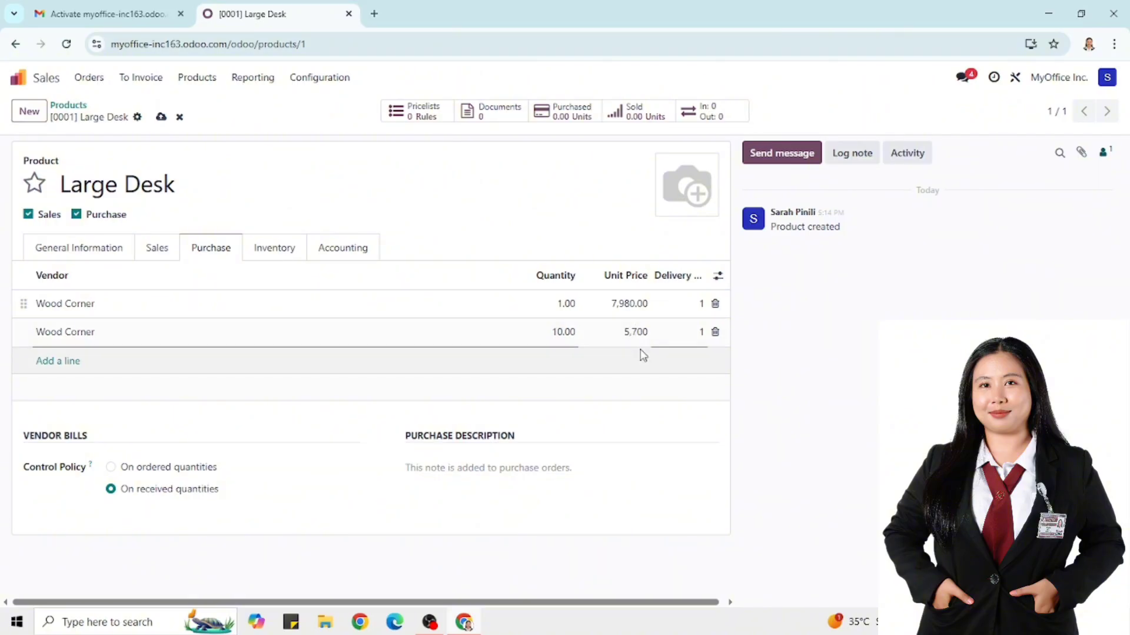
click(666, 200)
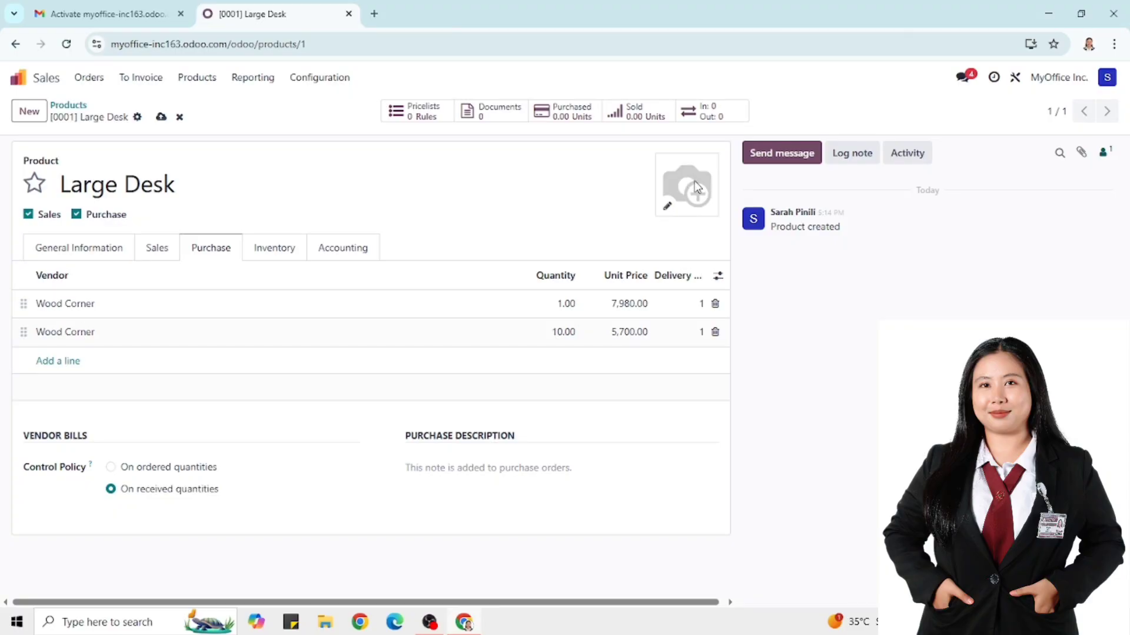
Upload the 'large desk' image as the product photo and save Large Desk
click(669, 207)
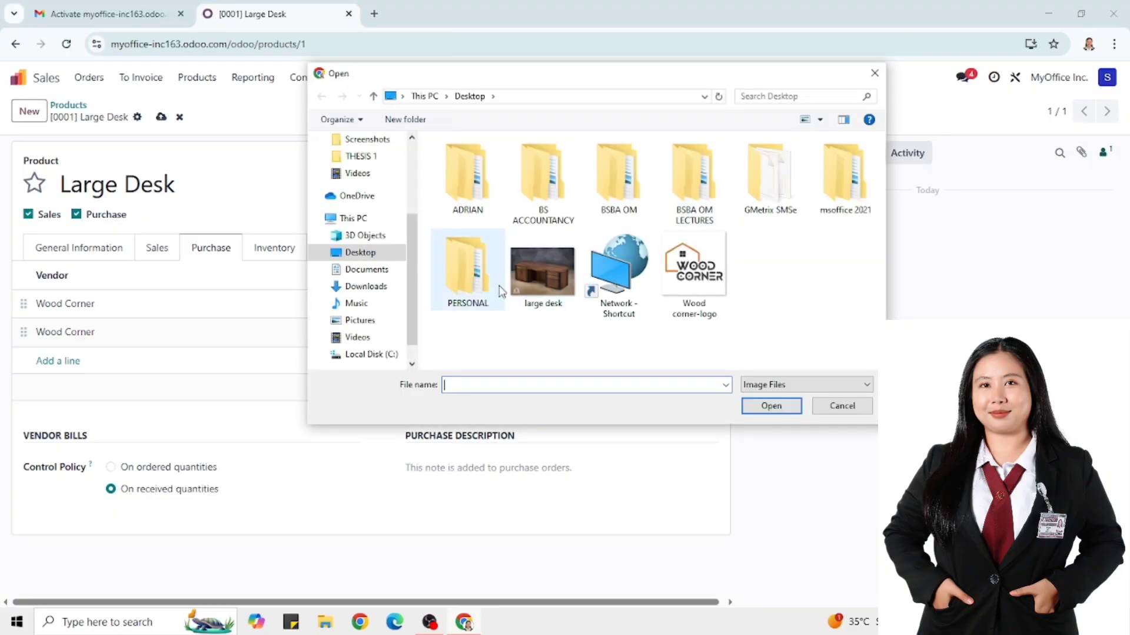
double_click(539, 272)
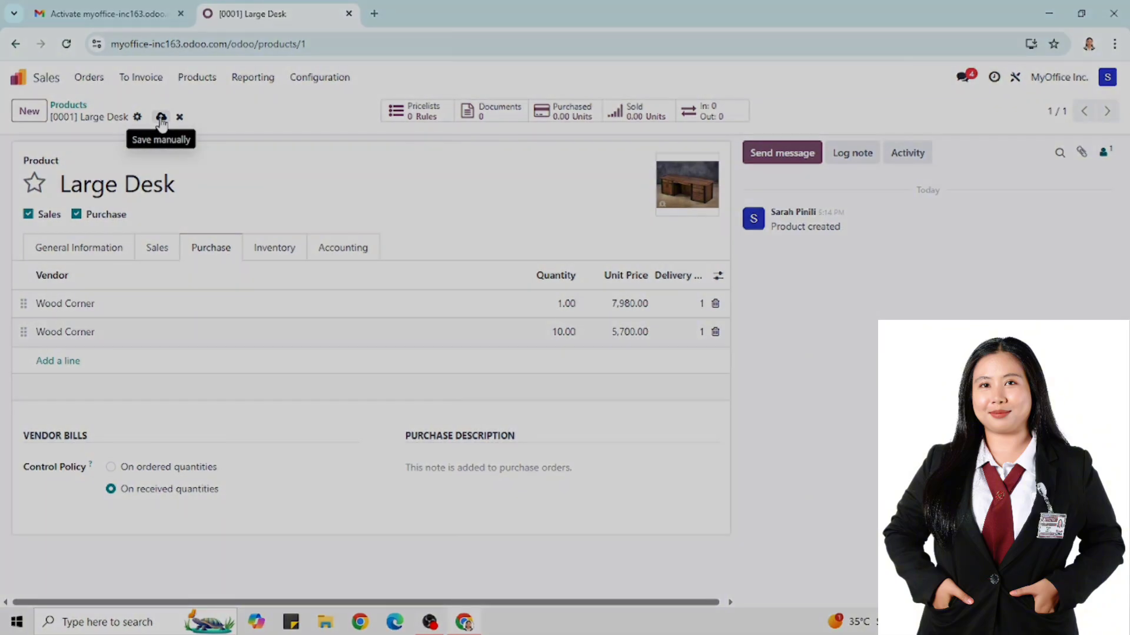
click(160, 117)
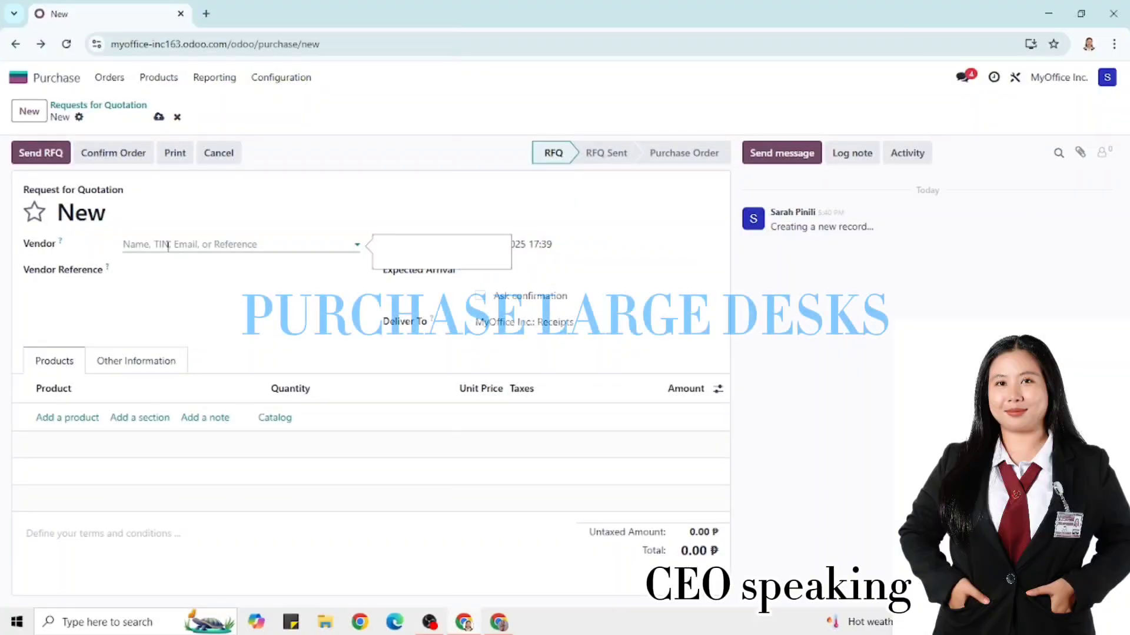
Set the RFQ vendor to Wood Corner, expected arrival May 24, and add [0001] Large Desk
click(168, 245)
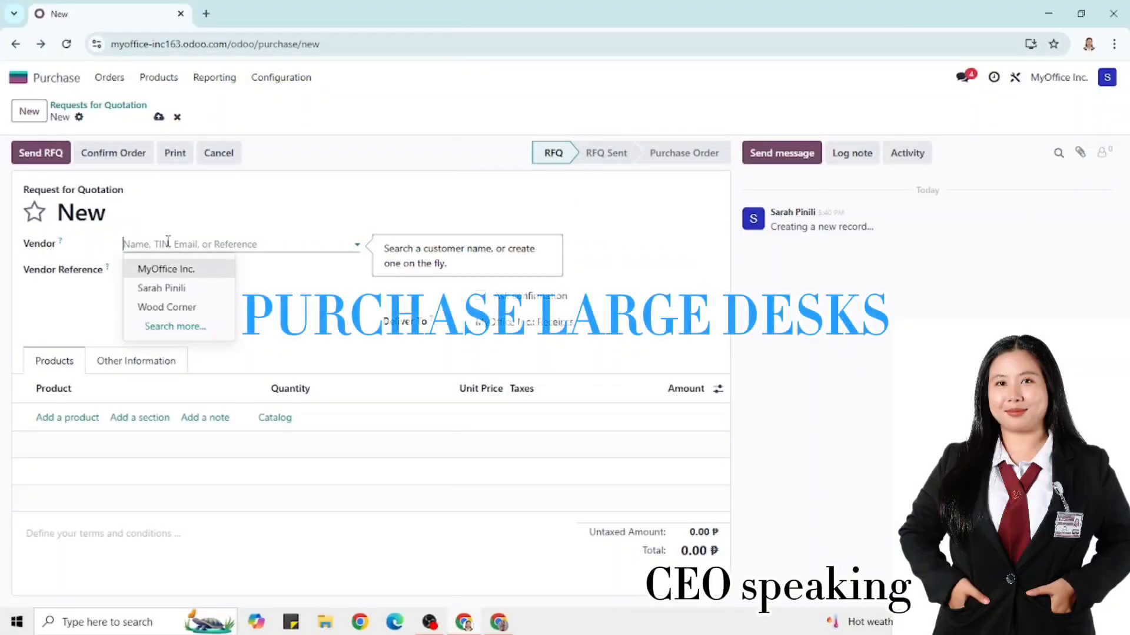
click(151, 305)
click(524, 272)
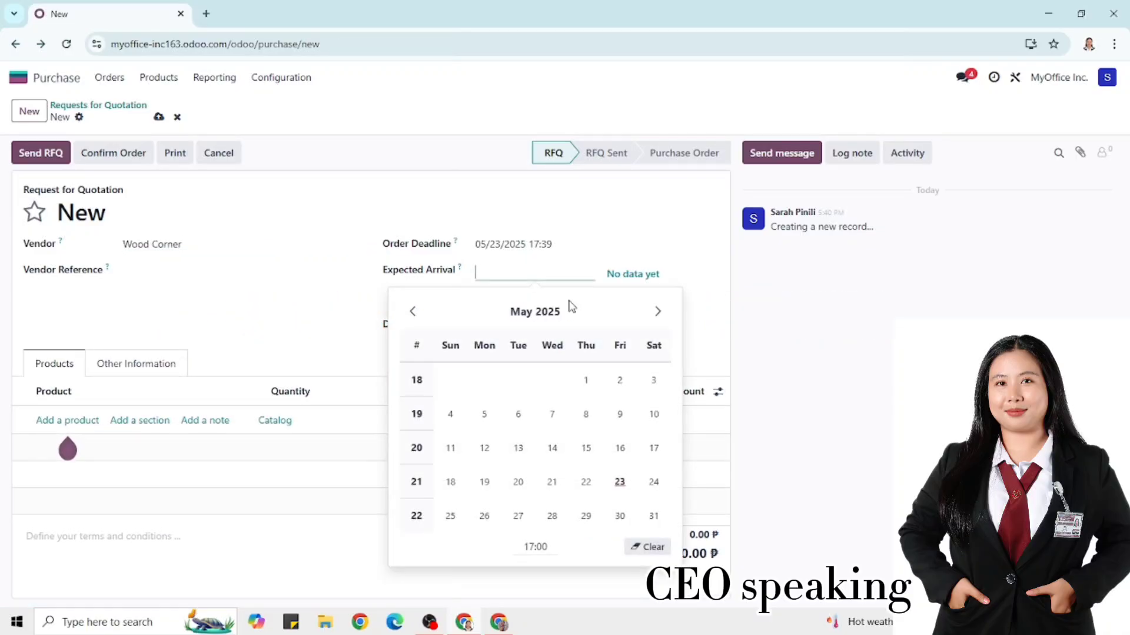
click(655, 482)
click(47, 420)
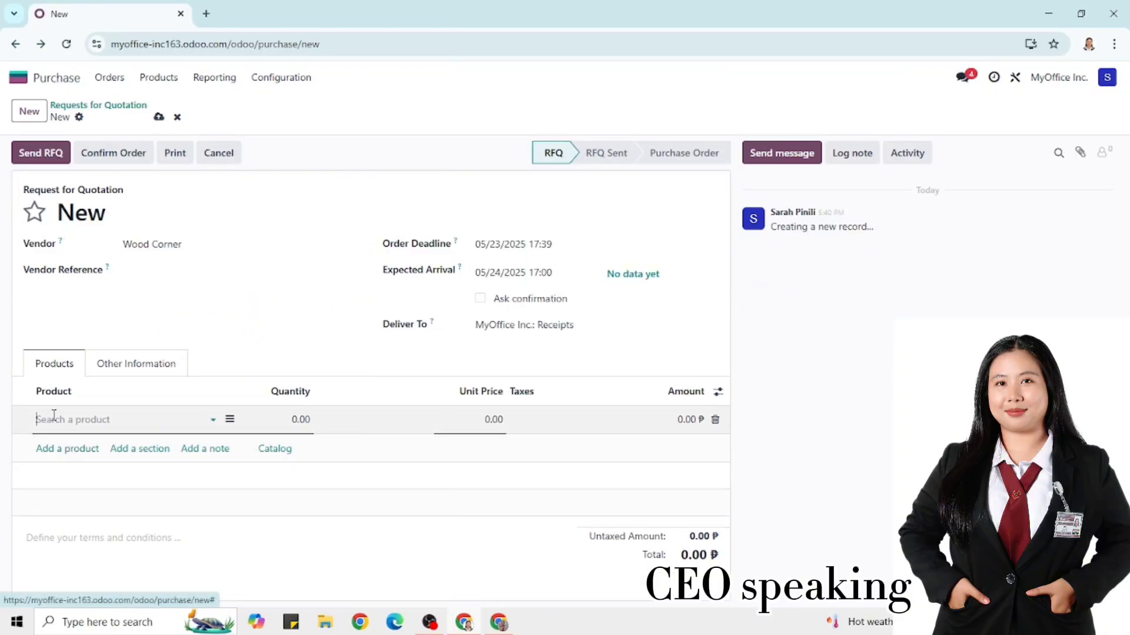
click(78, 444)
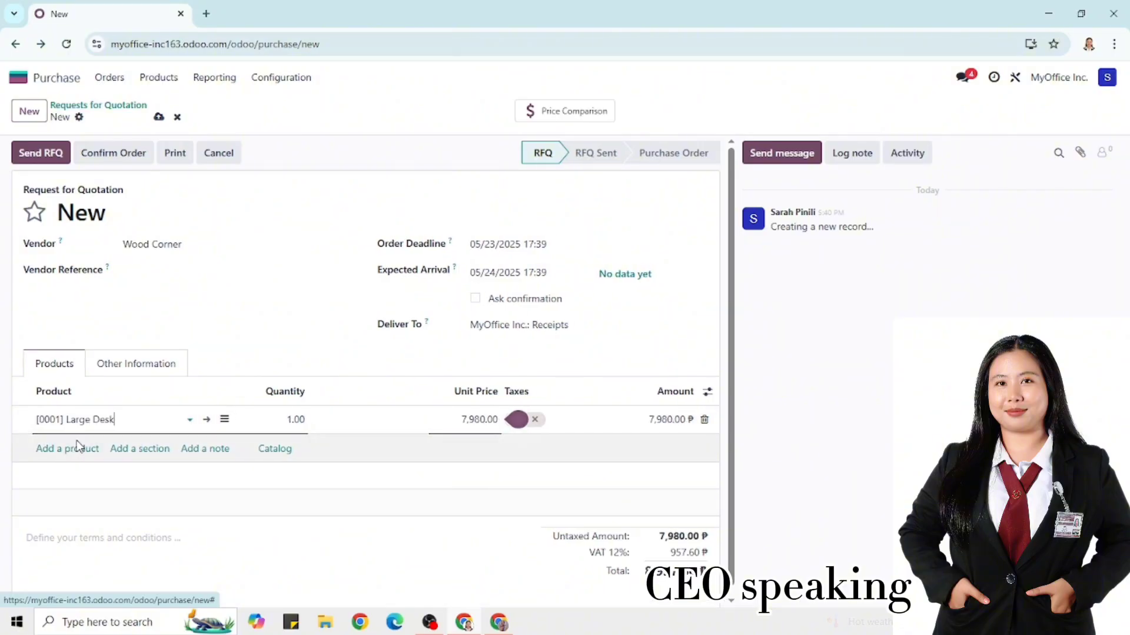
Set Wood Corner's e-mail address and send RFQ P00003 to the vendor
click(38, 154)
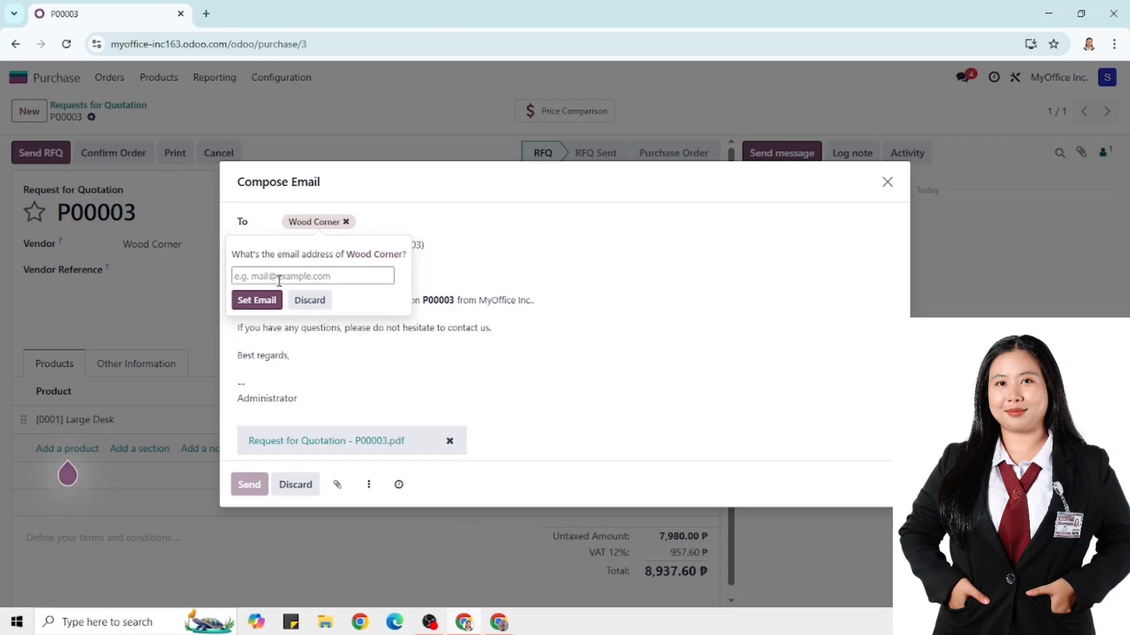
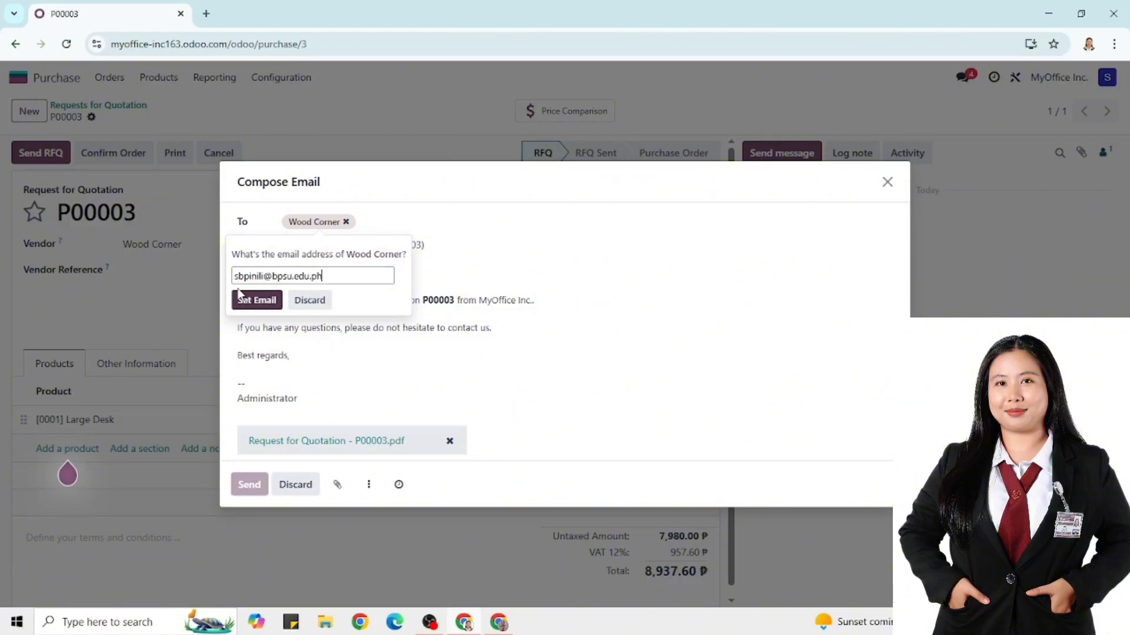
click(262, 302)
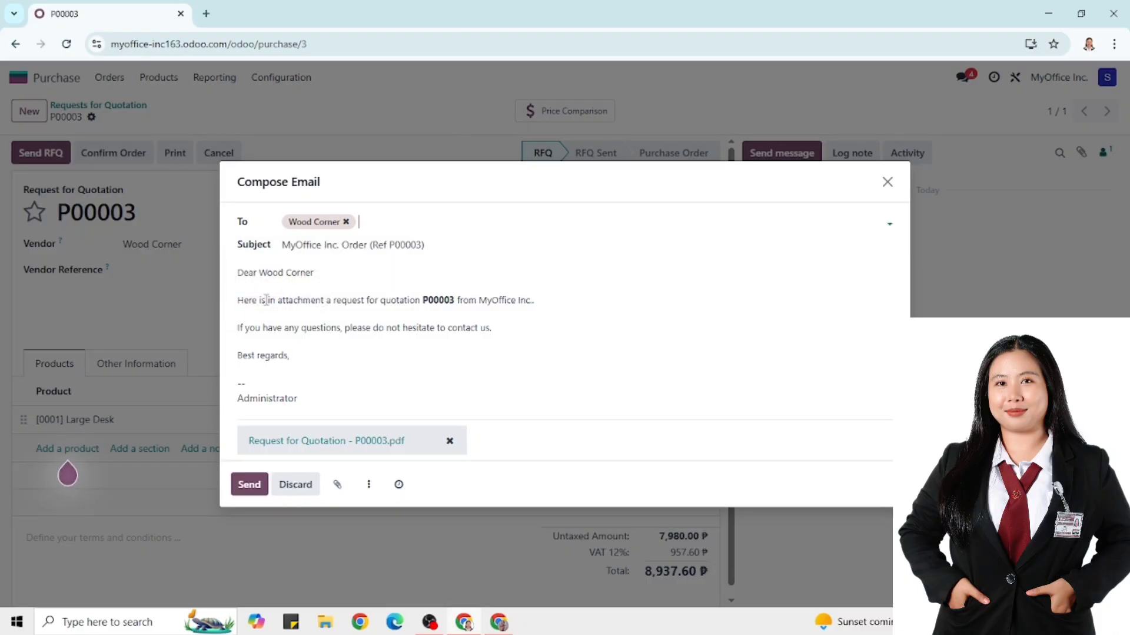
click(248, 487)
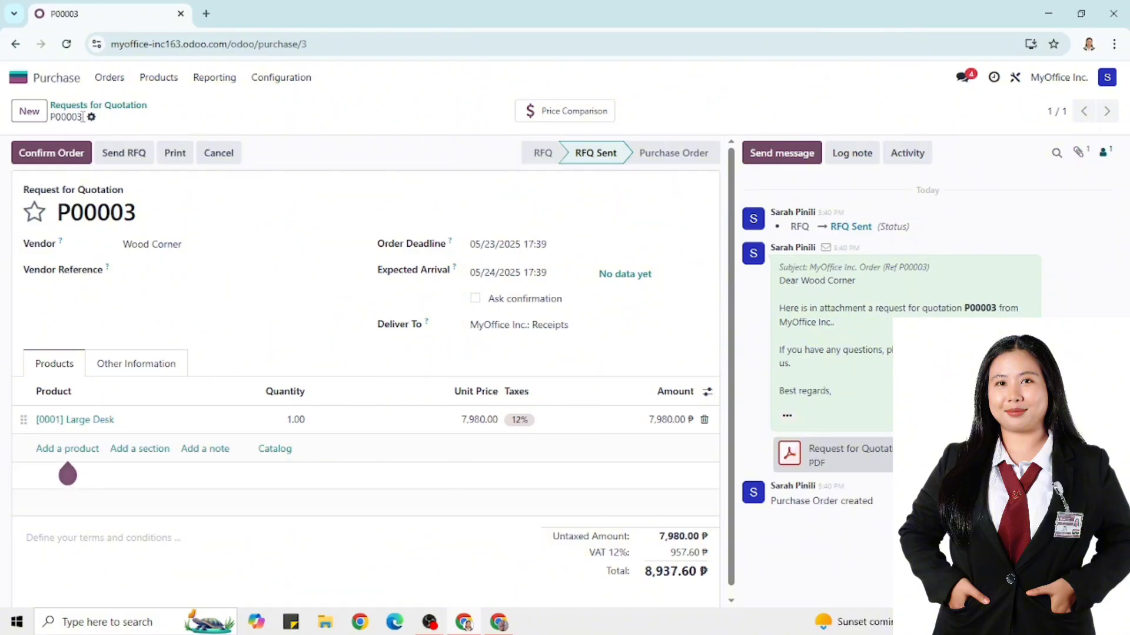
Print RFQ P00003 with the default document layout and open the PDF maximized
click(172, 154)
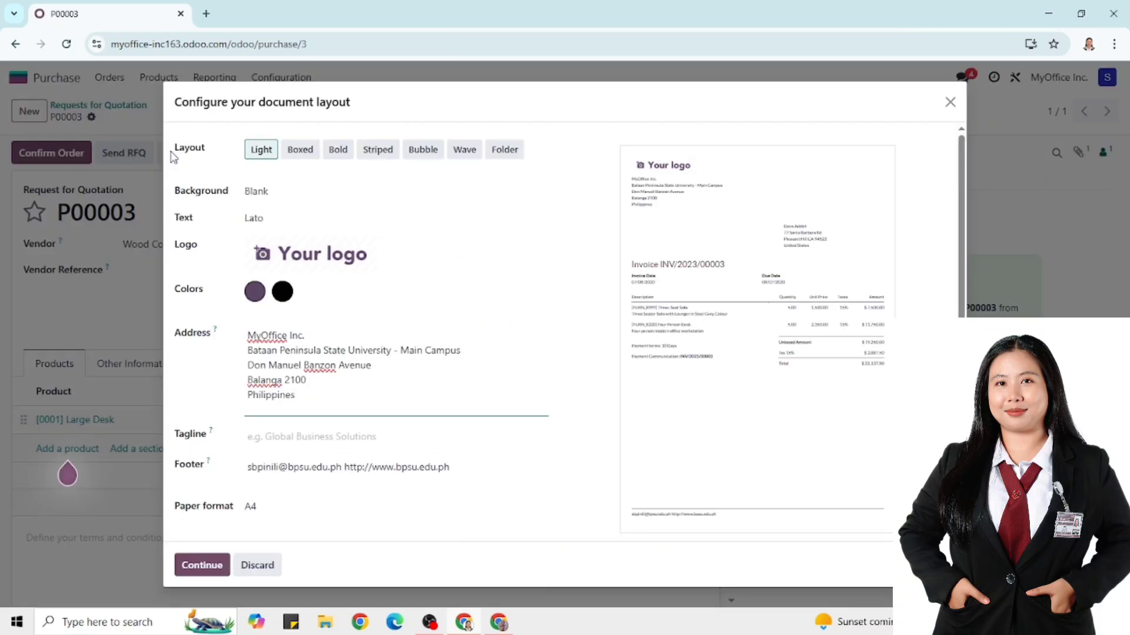
scroll(289, 327, down, 1)
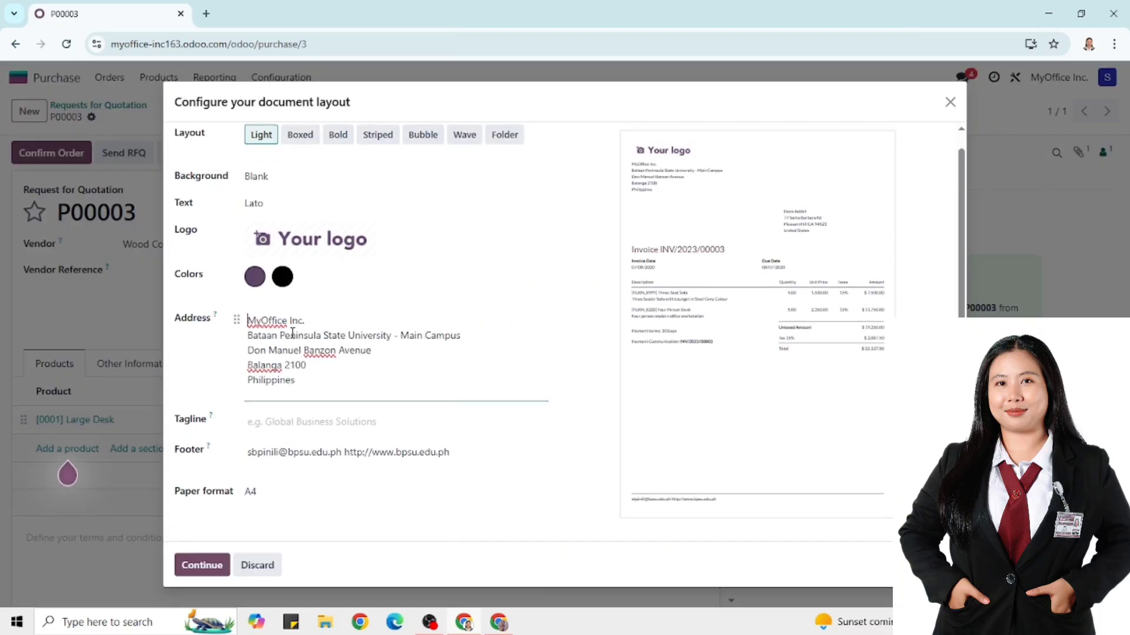
click(212, 564)
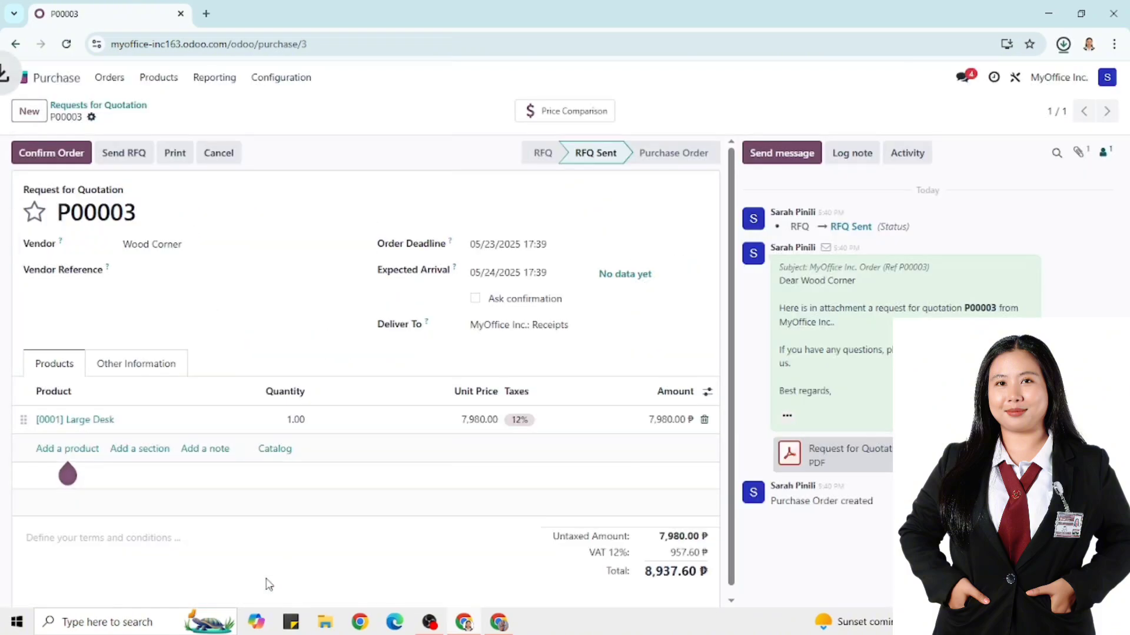
click(929, 87)
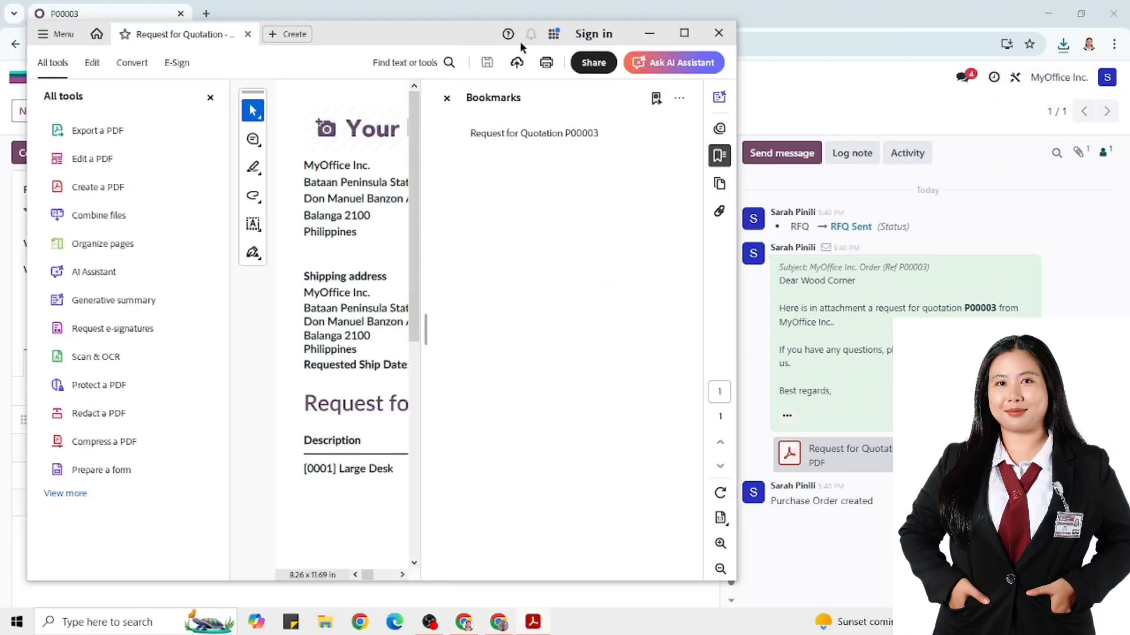
click(683, 33)
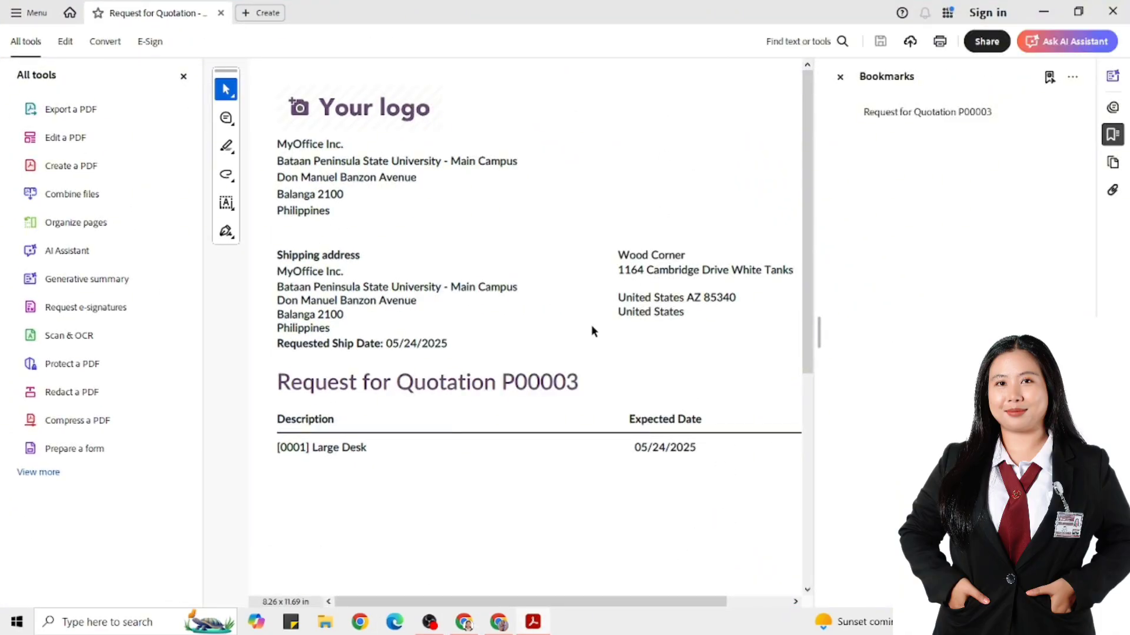
Confirm P00003 as a purchase order and send the PO to Wood Corner
click(1044, 11)
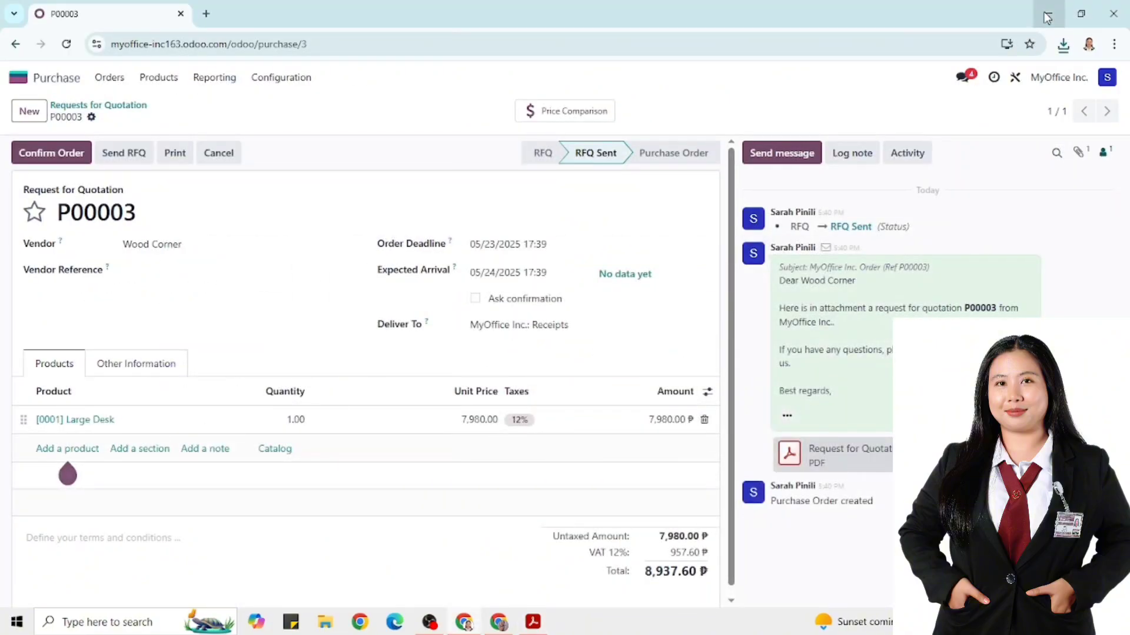
click(61, 155)
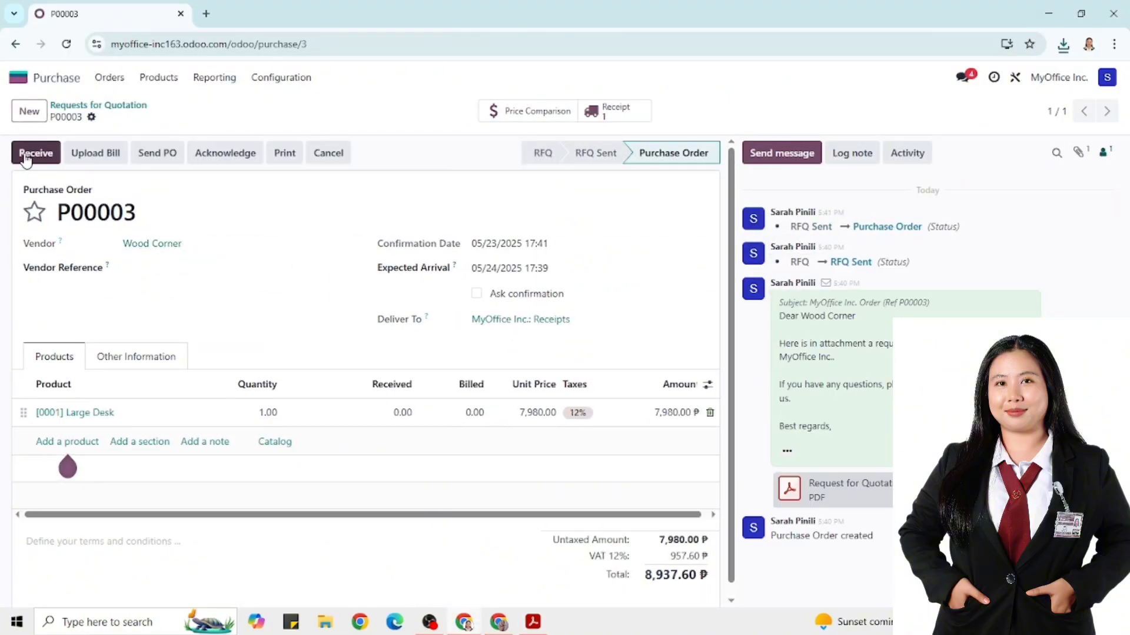
click(164, 156)
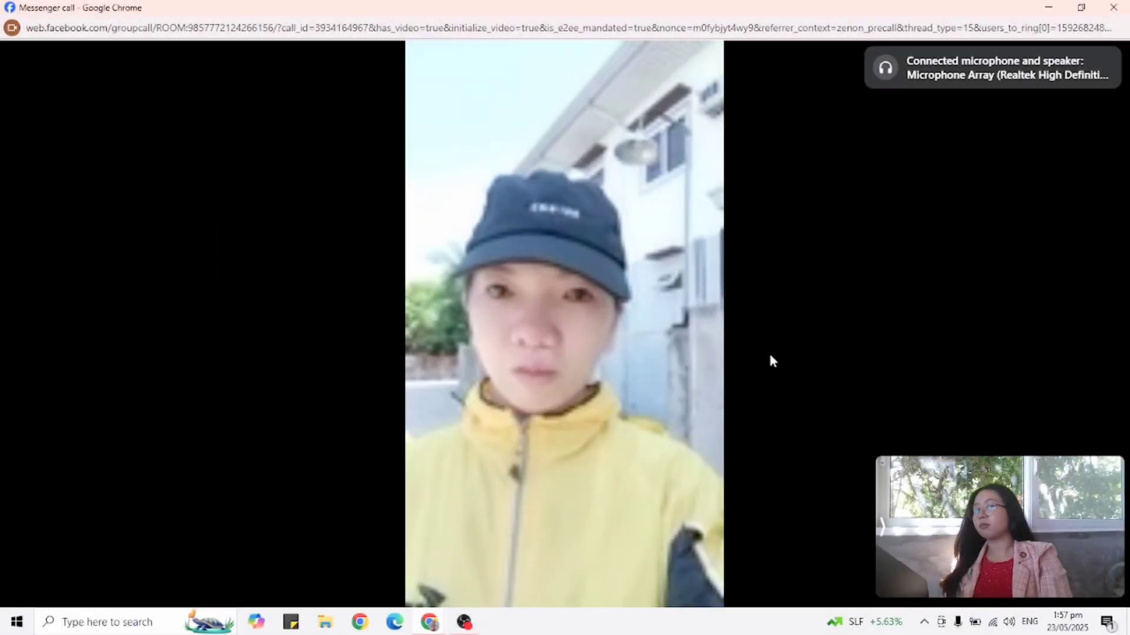
Watch the video call clip ending on the two Ready Wood Corner receipts
mouse_move(772, 377)
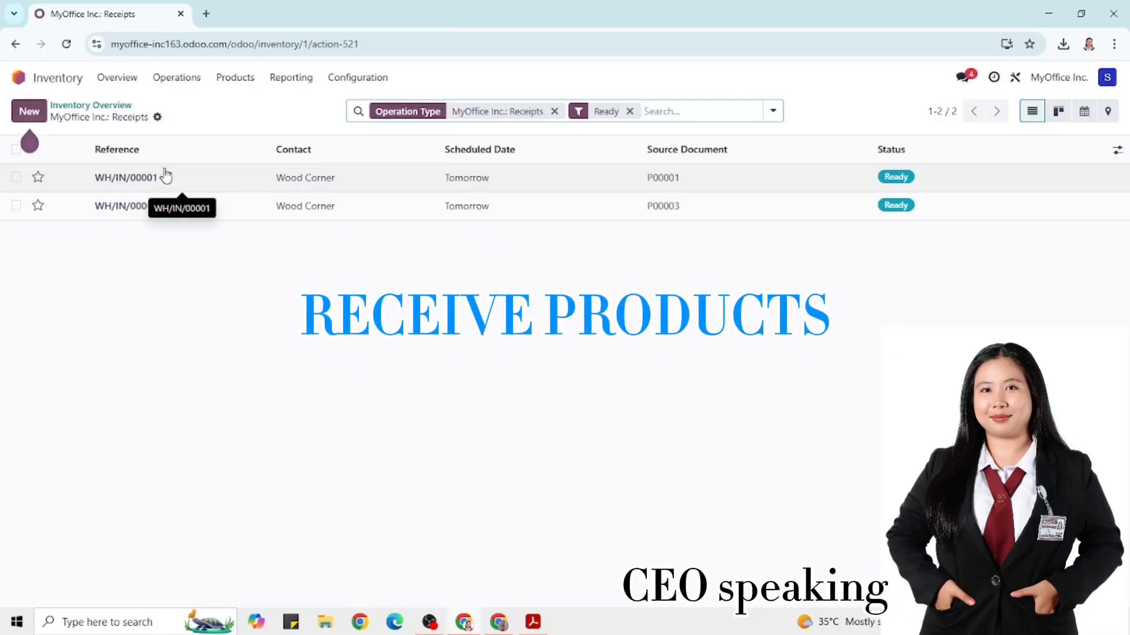
Validate receipt WH/IN/00001 for the Large Desk and open its downloaded delivery slip PDF
click(126, 177)
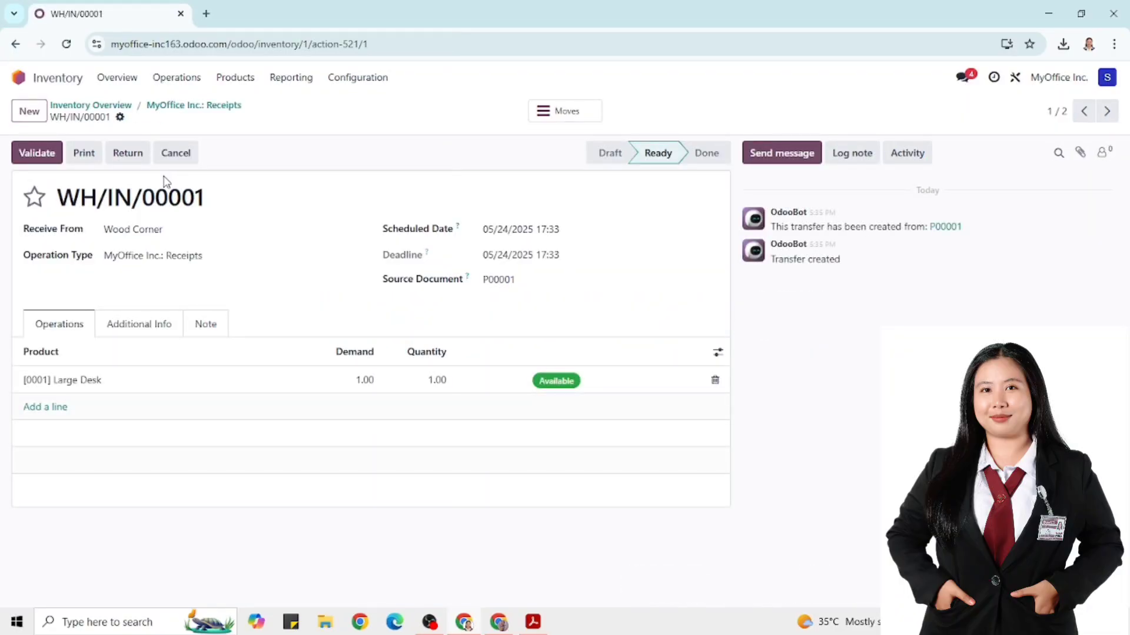
click(36, 153)
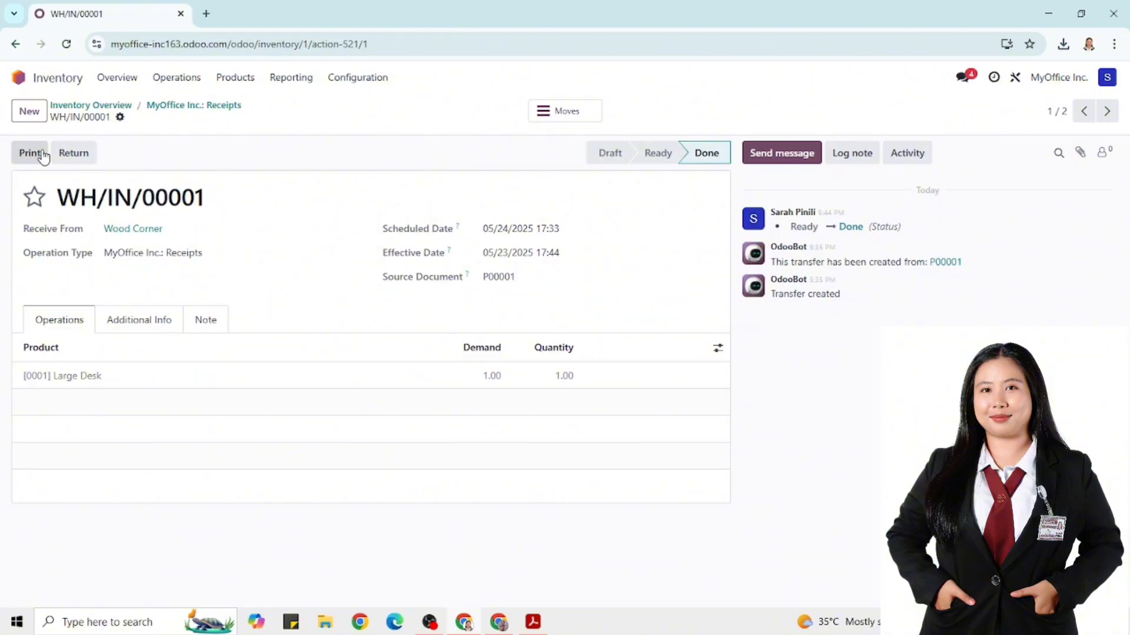
click(42, 154)
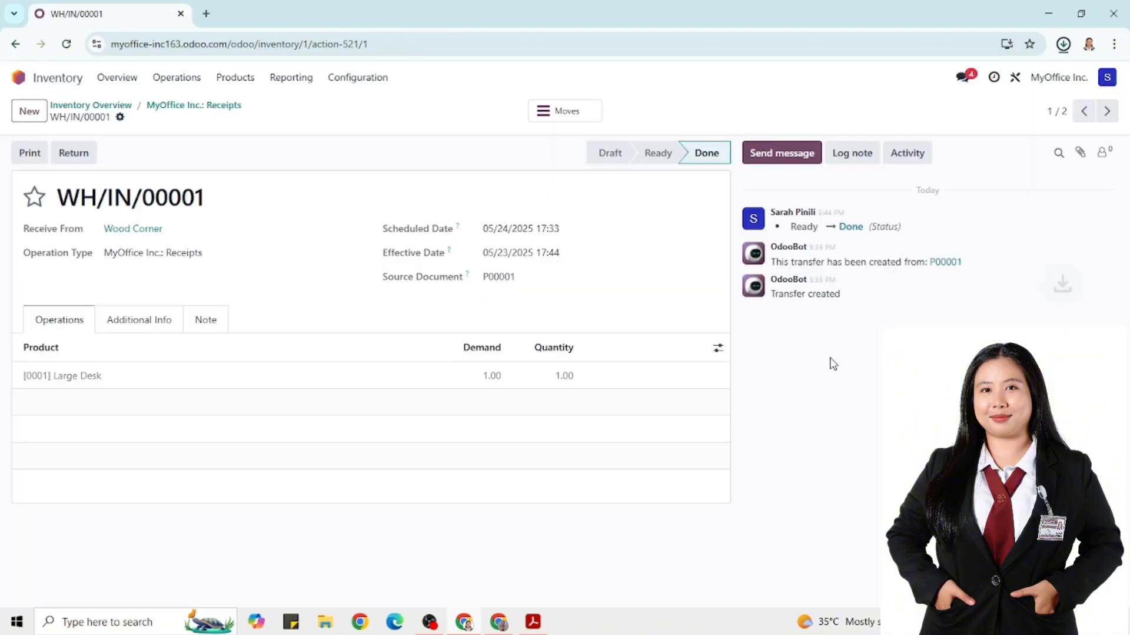
click(989, 91)
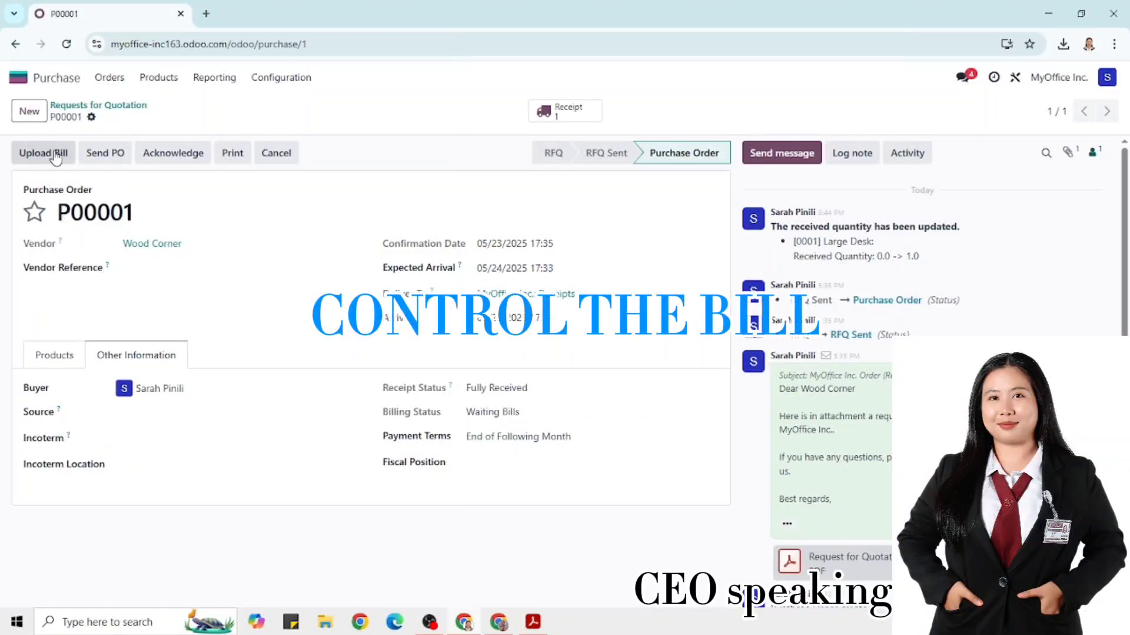
Upload the Wood Corner delivery slip from Downloads as the vendor bill for P00001
click(53, 153)
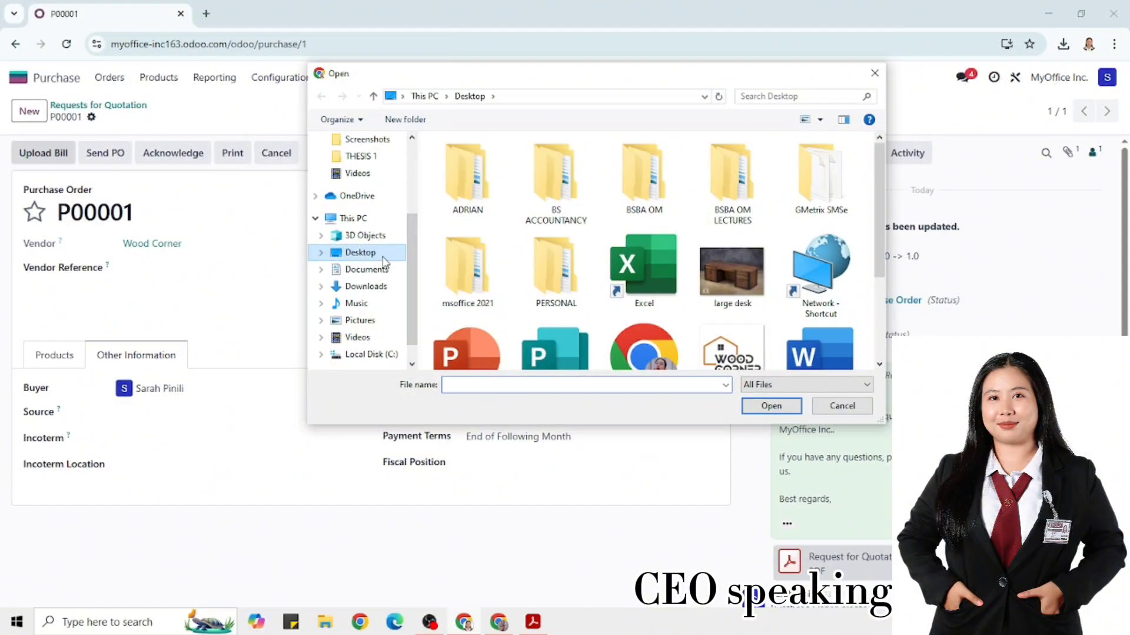
click(365, 285)
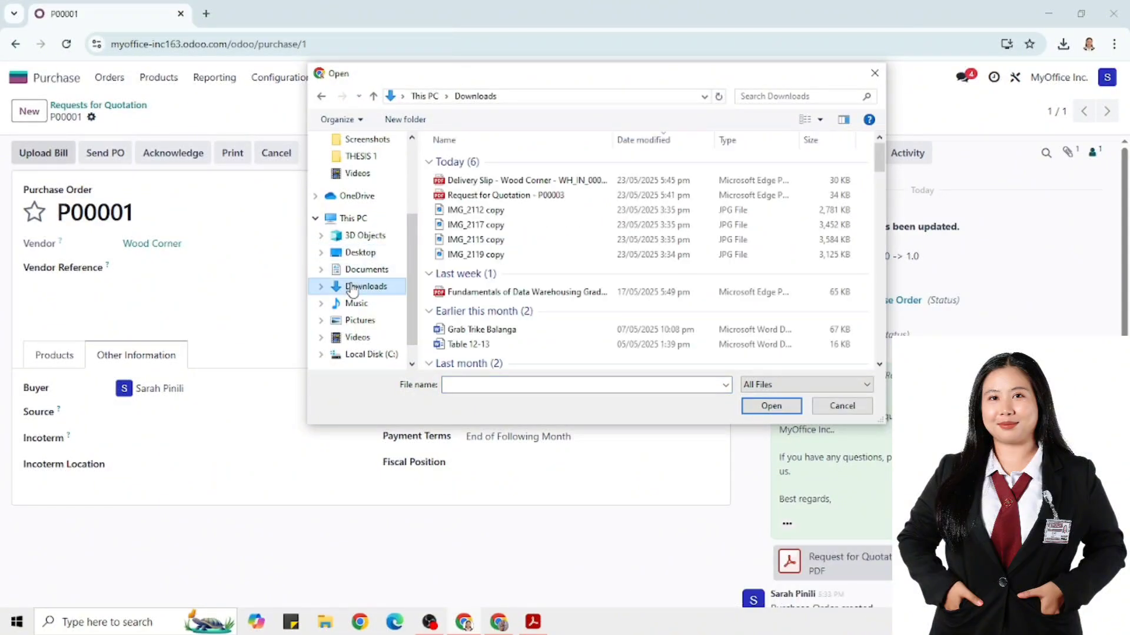
click(536, 182)
double_click(536, 182)
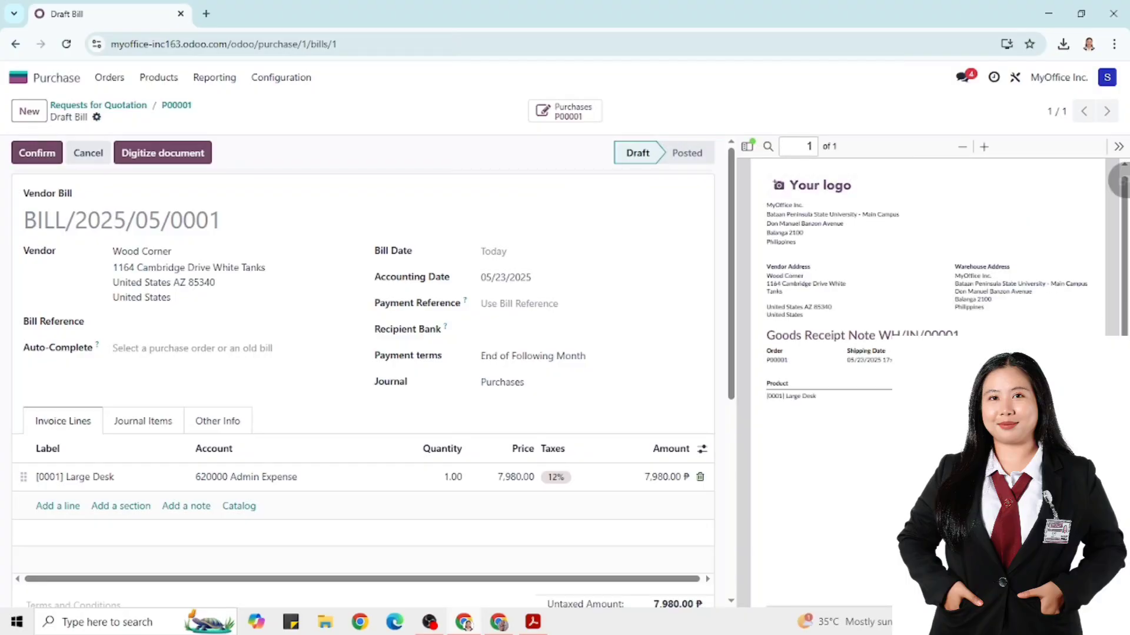
Confirm the draft vendor bill and pay it from the Bank journal
click(37, 153)
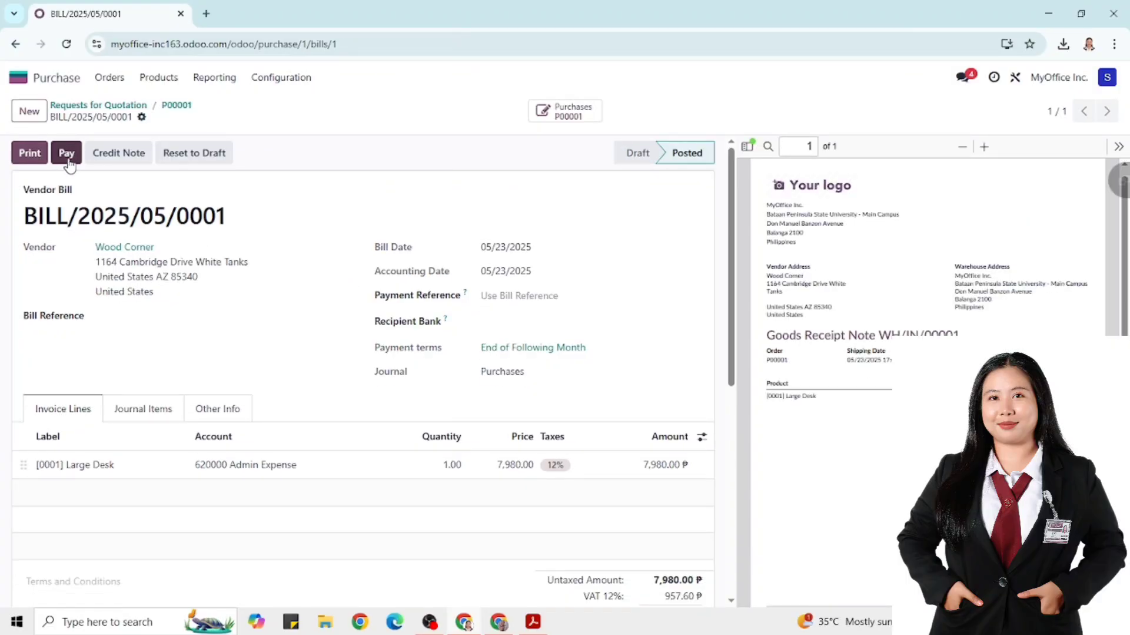
click(66, 154)
click(553, 295)
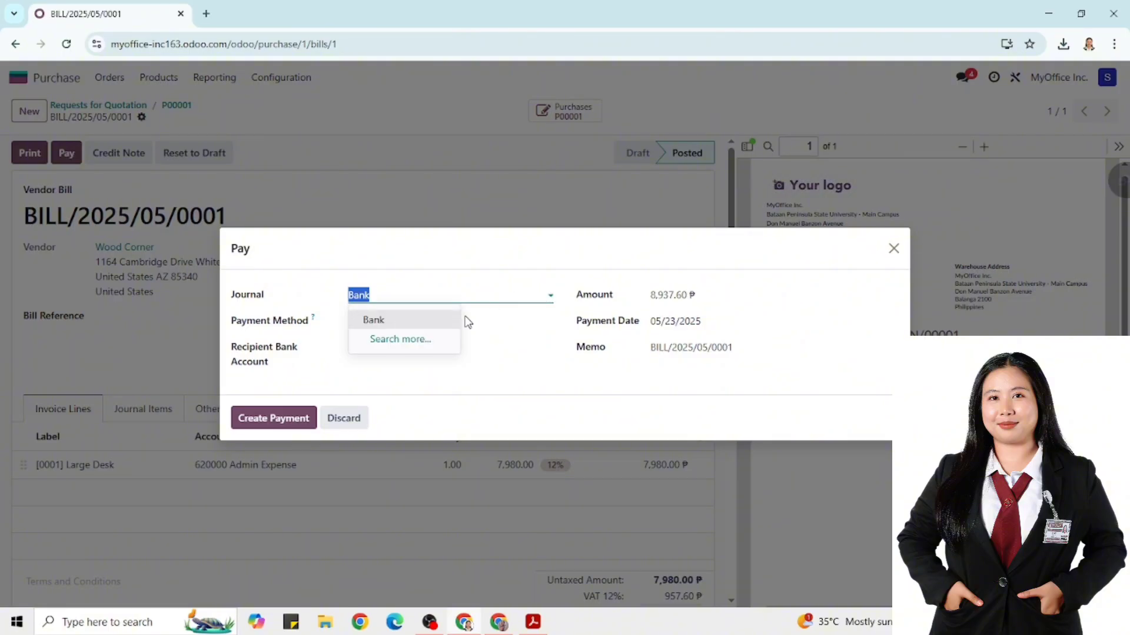
click(404, 319)
click(277, 423)
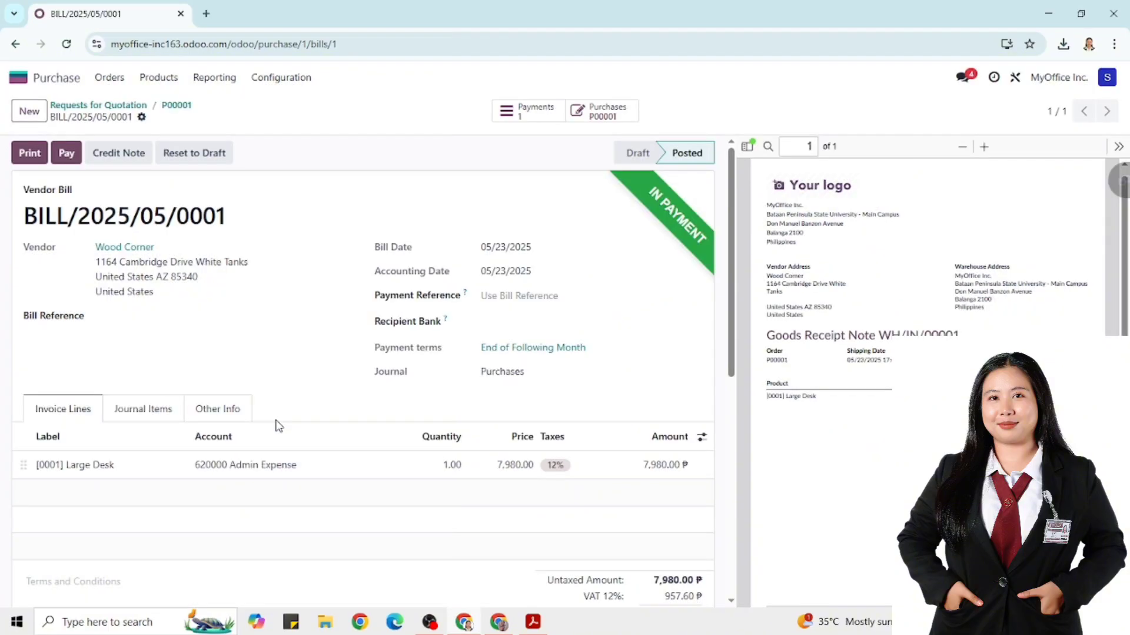
Close the reopened payment form without paying twice, then print the vendor bill
click(73, 156)
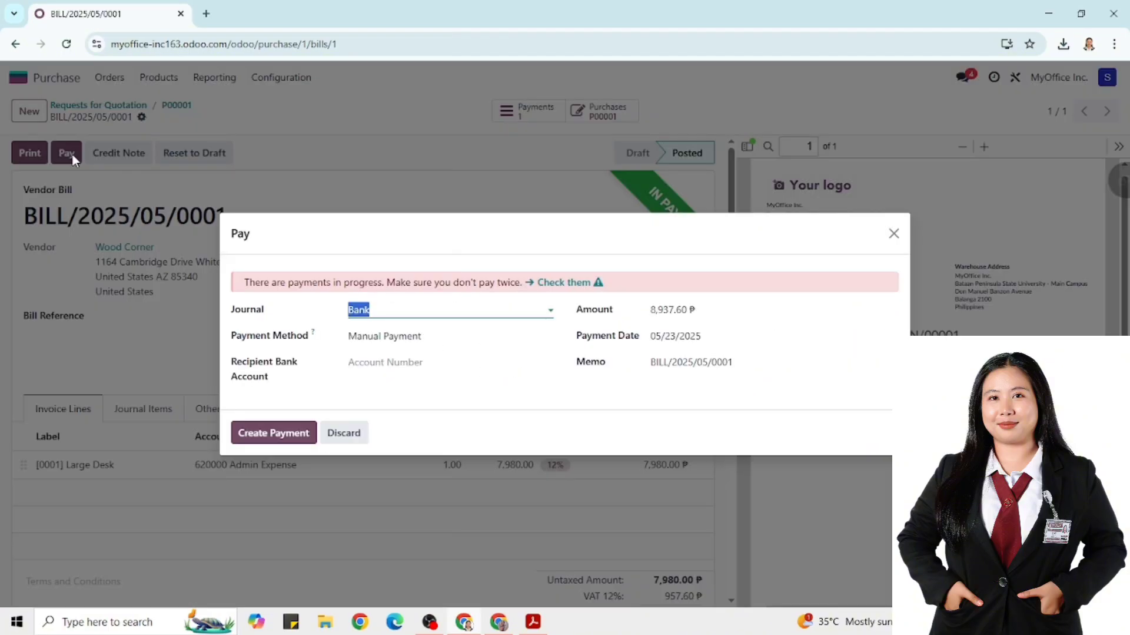
click(893, 234)
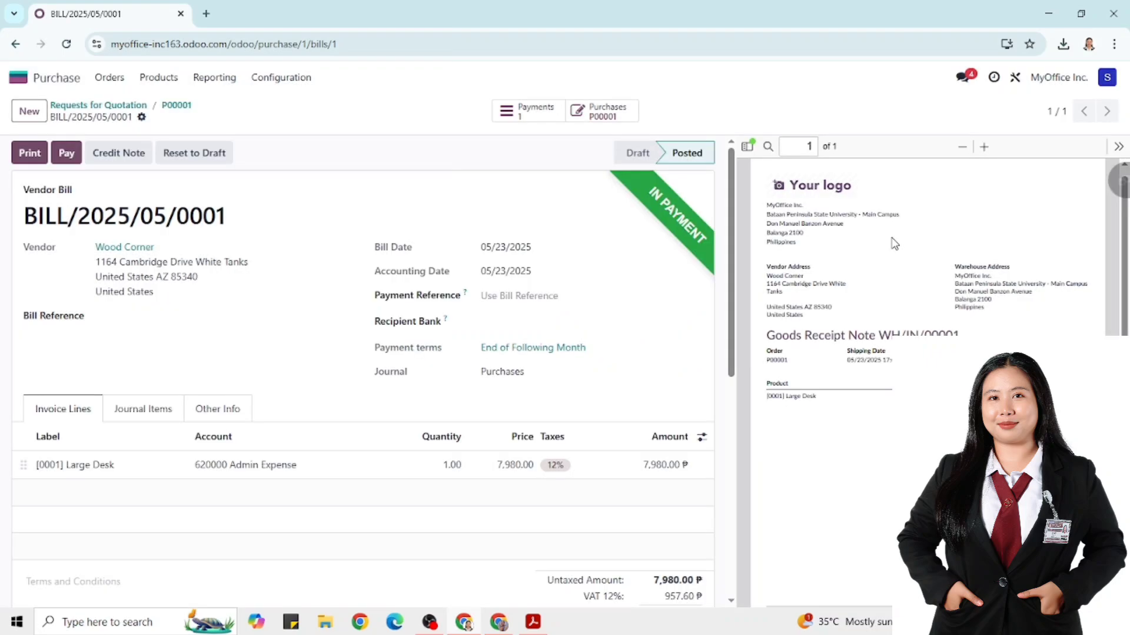
scroll(315, 319, down, 5)
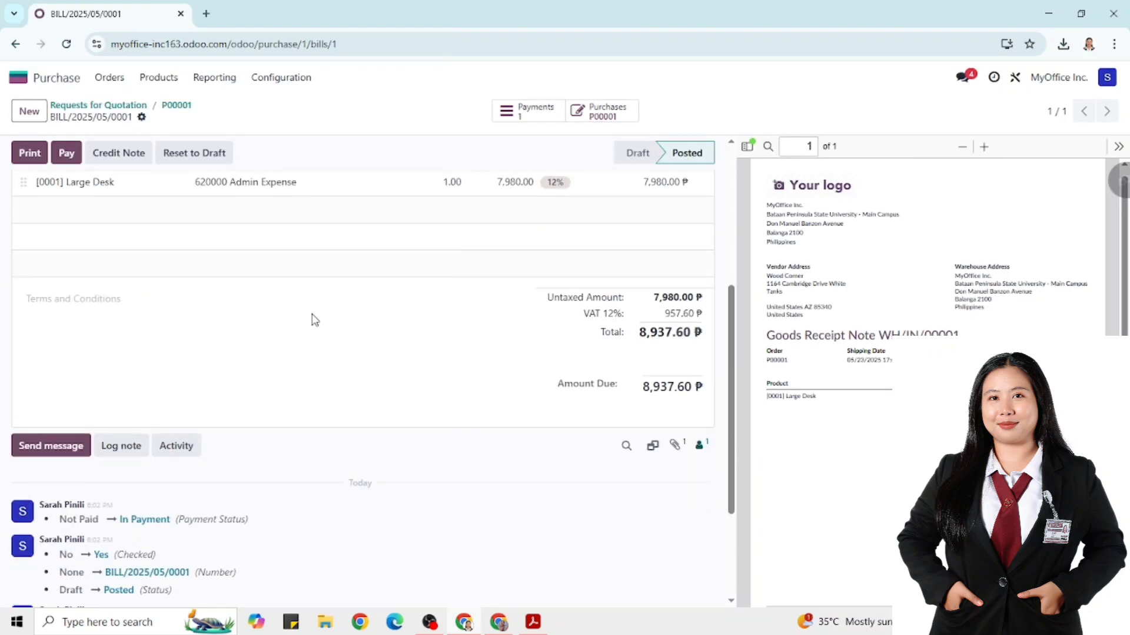
scroll(315, 320, up, 5)
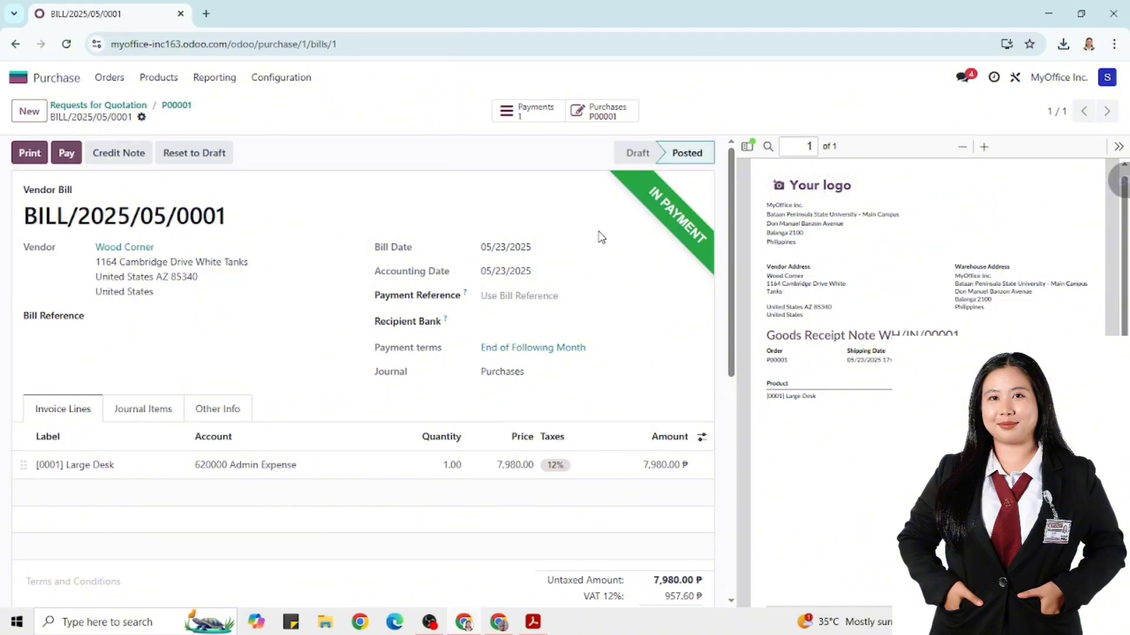
click(29, 154)
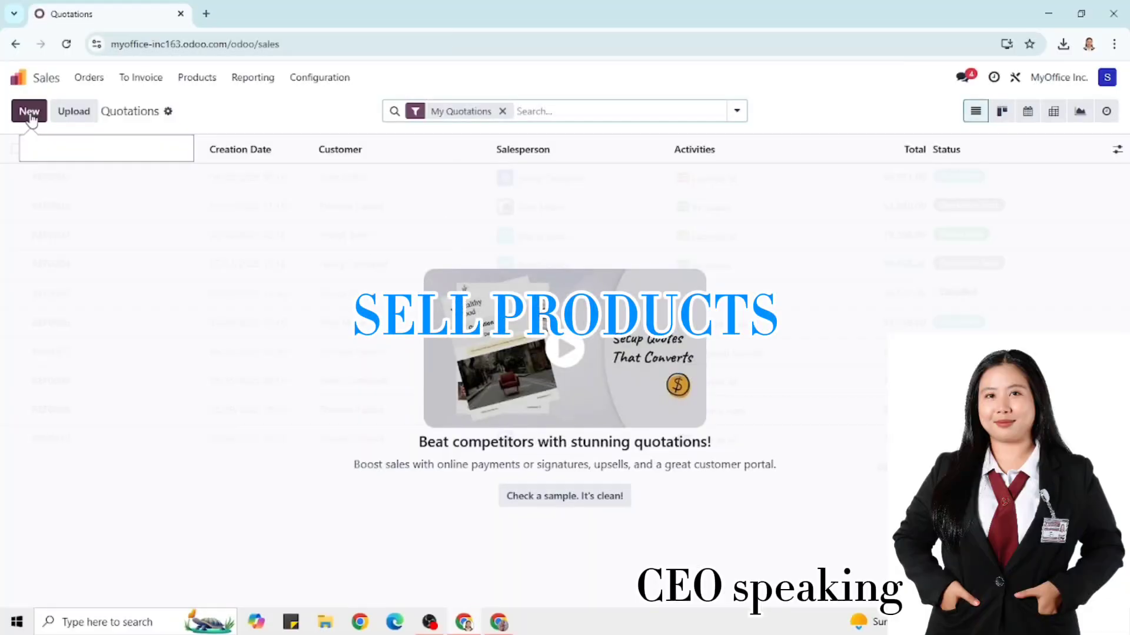
Start a new quotation and begin entering the customer's name
click(30, 112)
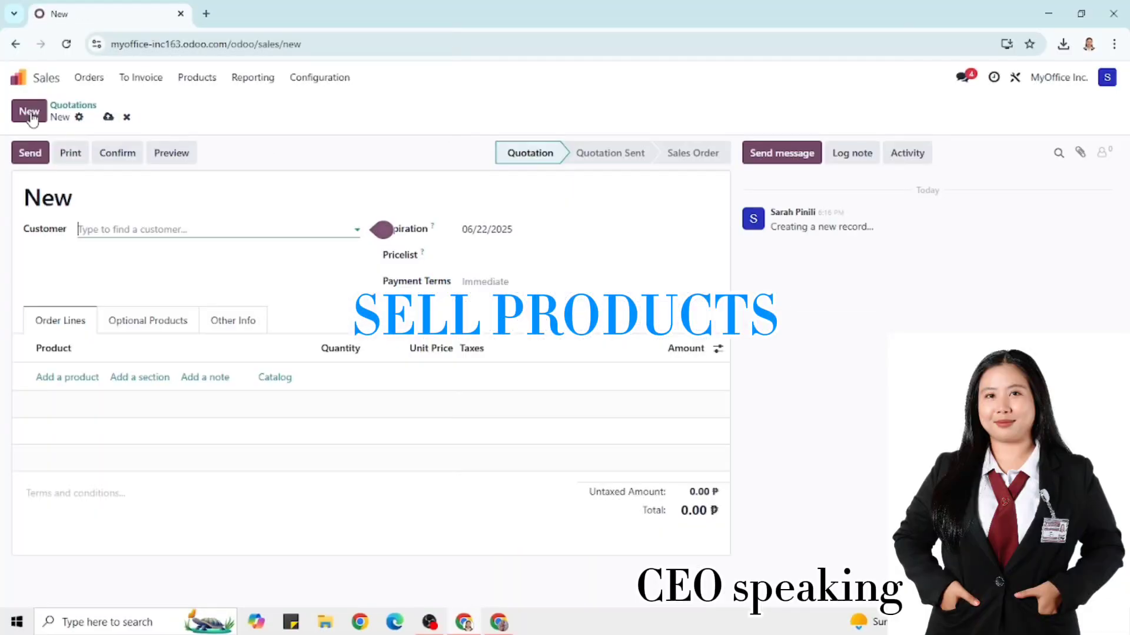
click(121, 229)
text(BRA)
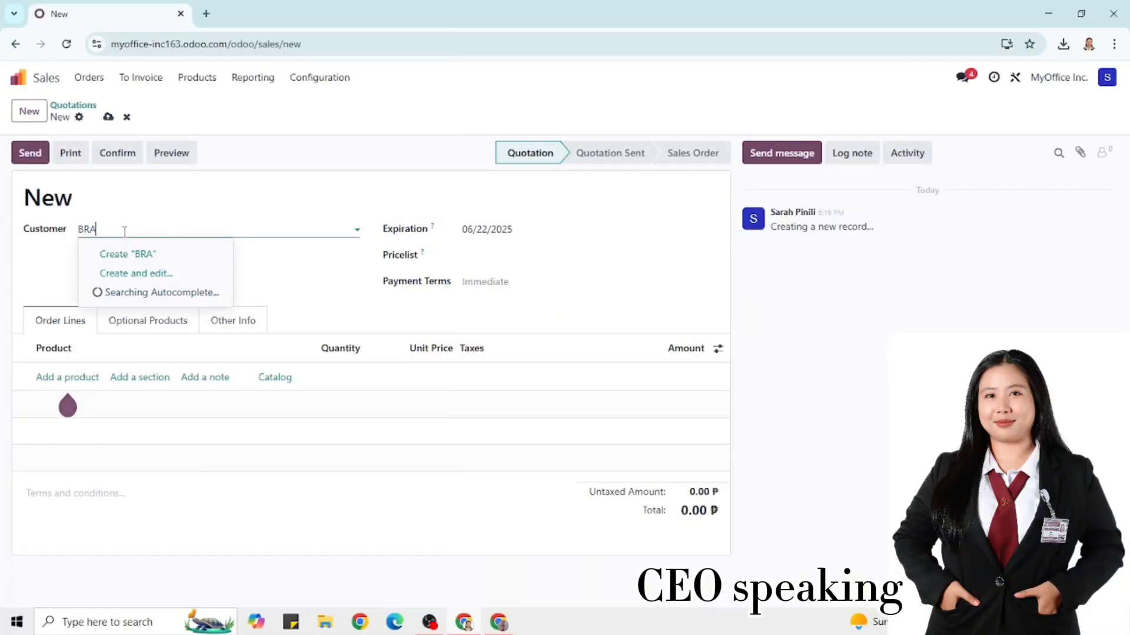
key(BackSpace)
key(BackSpace)
text(randon)
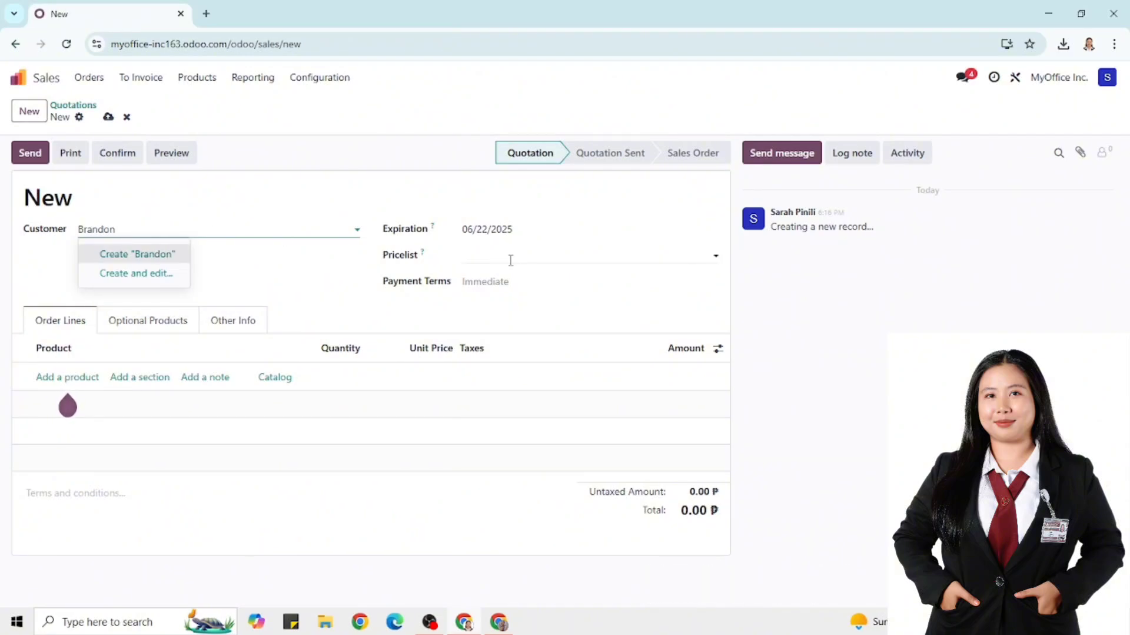
Add 3 [0001] Large Desks at 12,540.00 and remove the empty order line
click(63, 376)
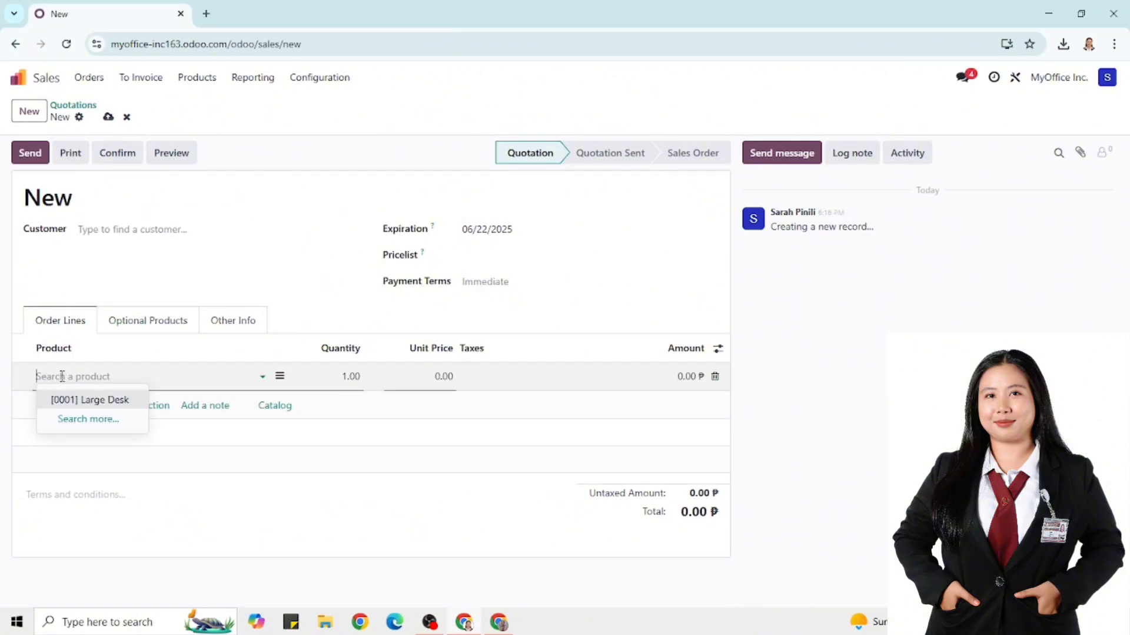
click(88, 395)
click(348, 377)
double_click(357, 377)
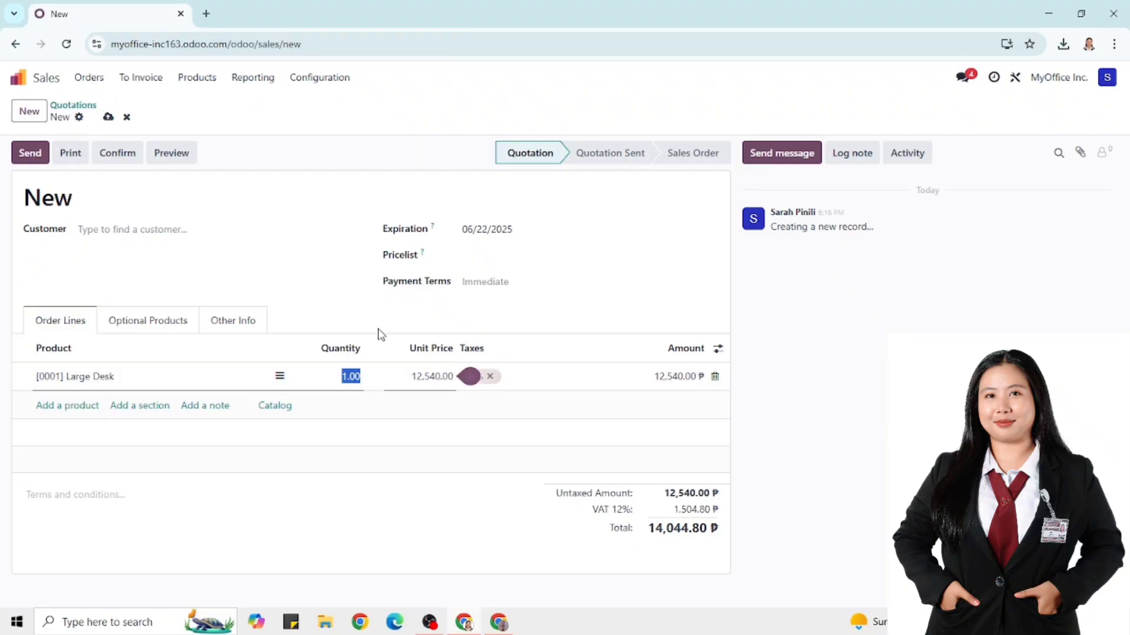
text(3)
key(Return)
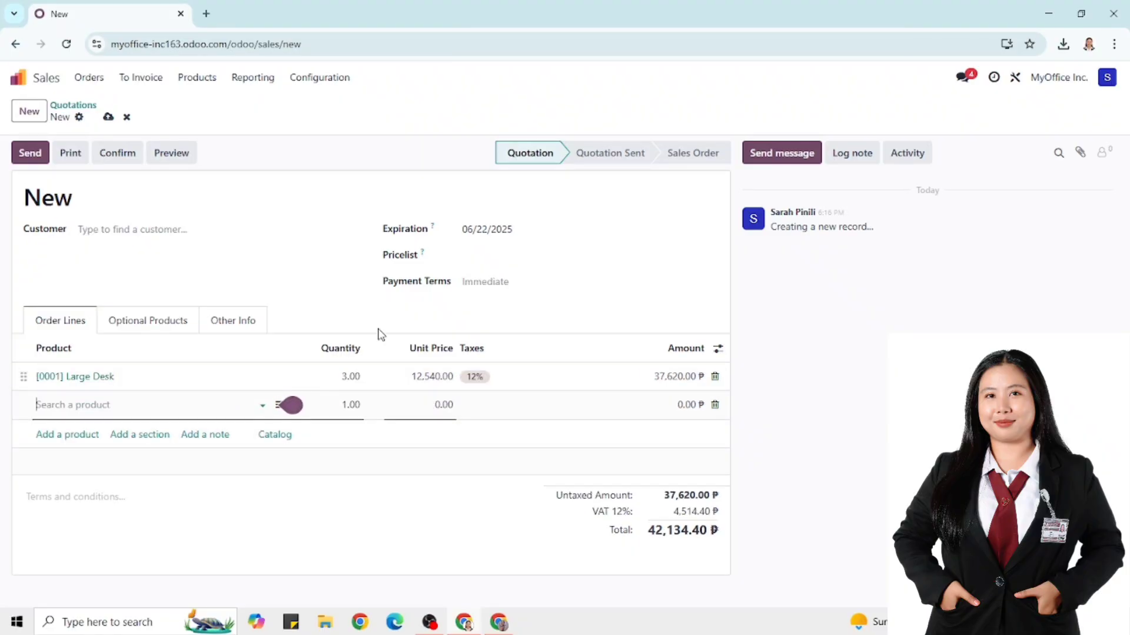
click(715, 404)
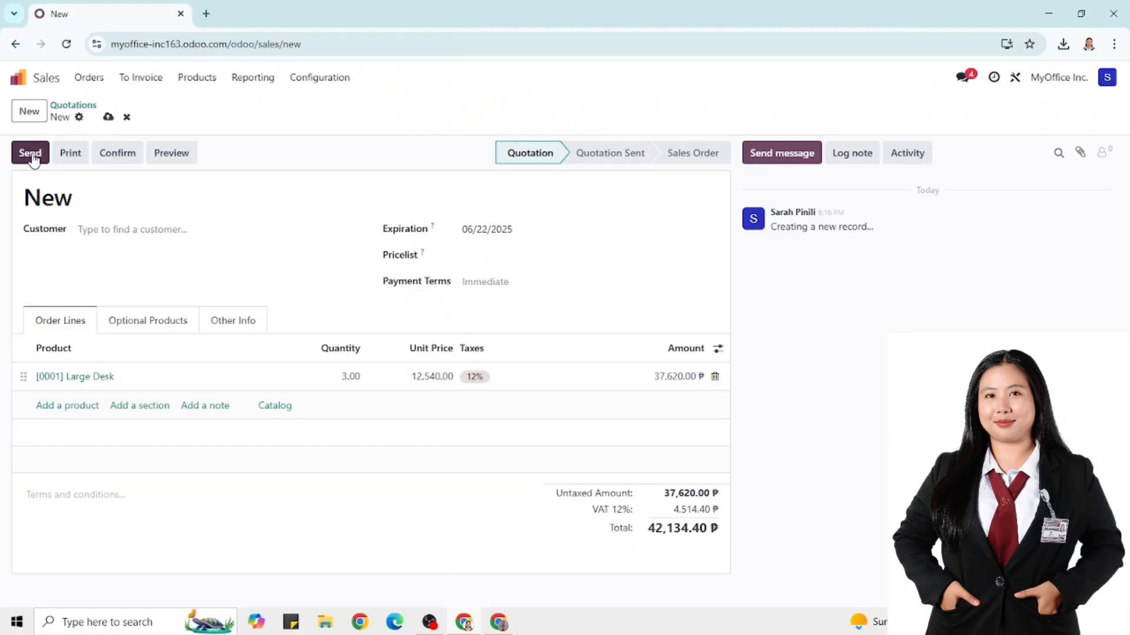
Create the missing customer from the typed name on the quotation
click(34, 155)
click(125, 226)
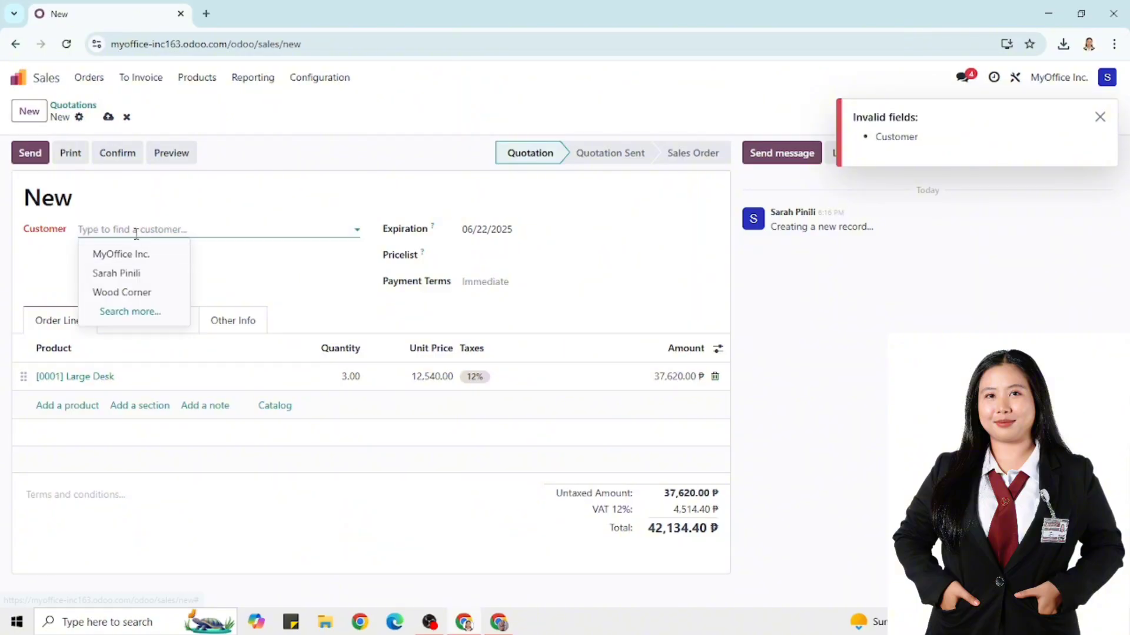
click(134, 227)
text(Brandon)
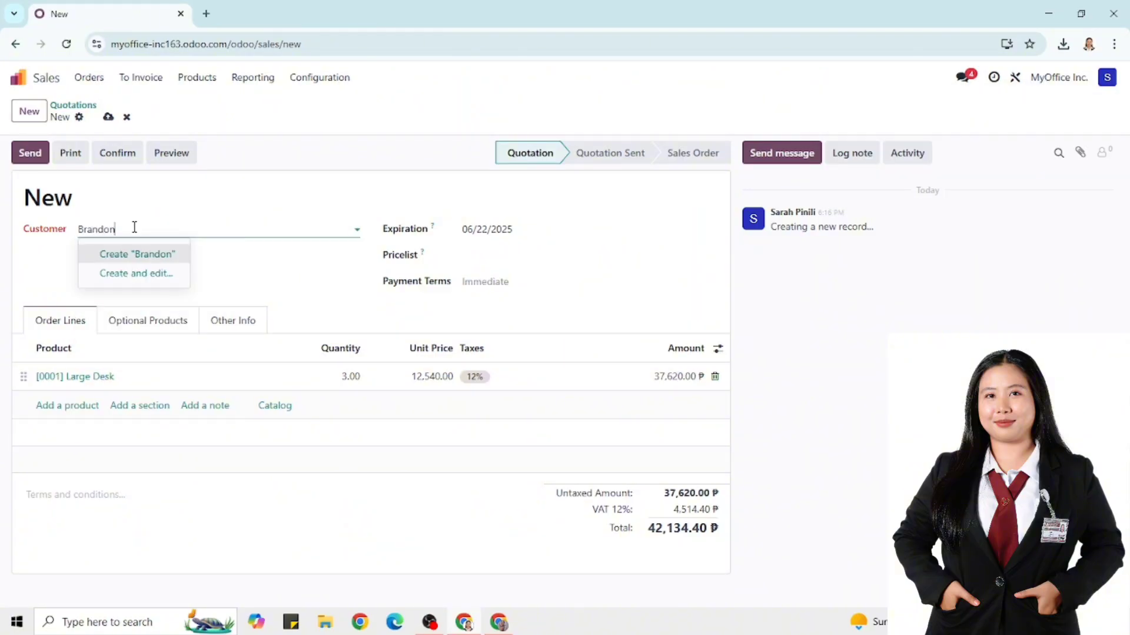
click(138, 254)
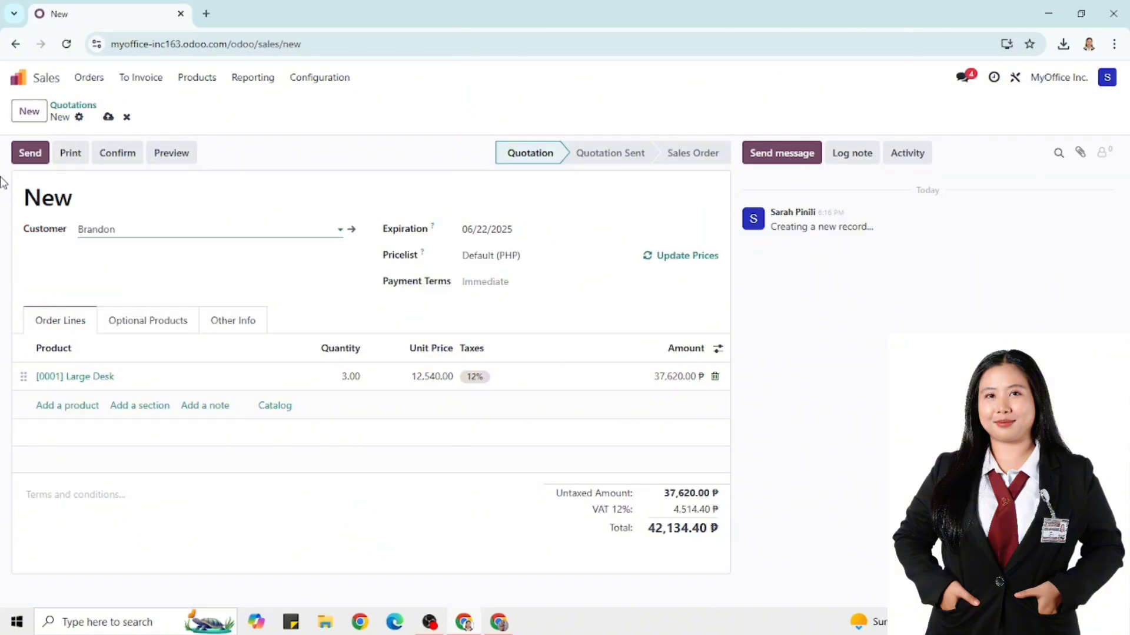
Save the customer's e-mail address and send quotation S00001 to them
click(31, 154)
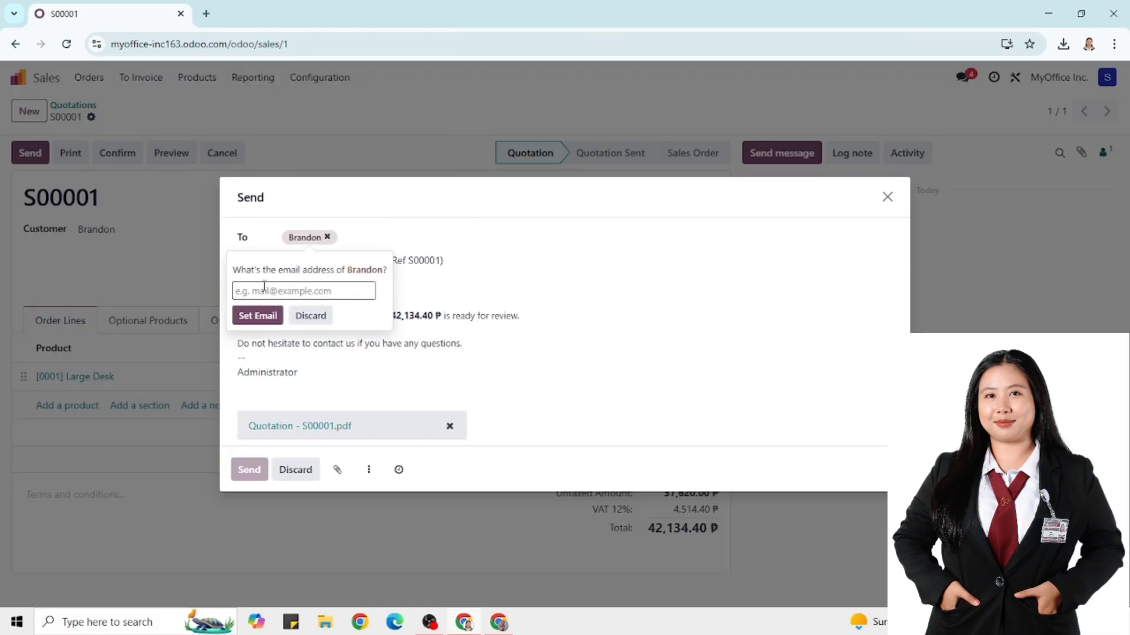
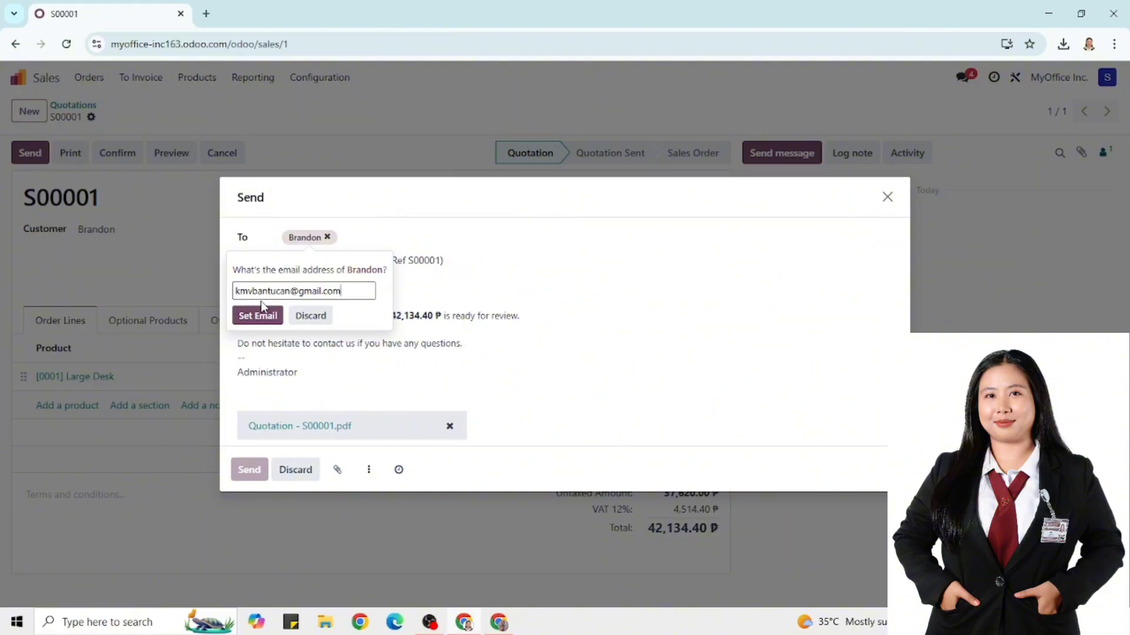
double_click(347, 289)
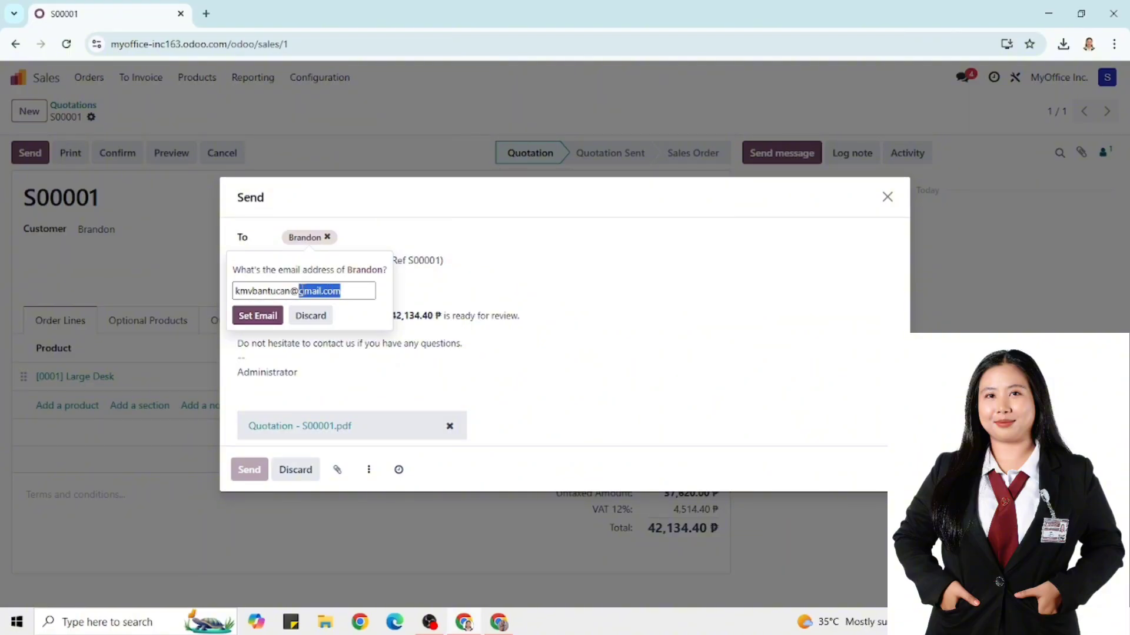
text(bpsu)
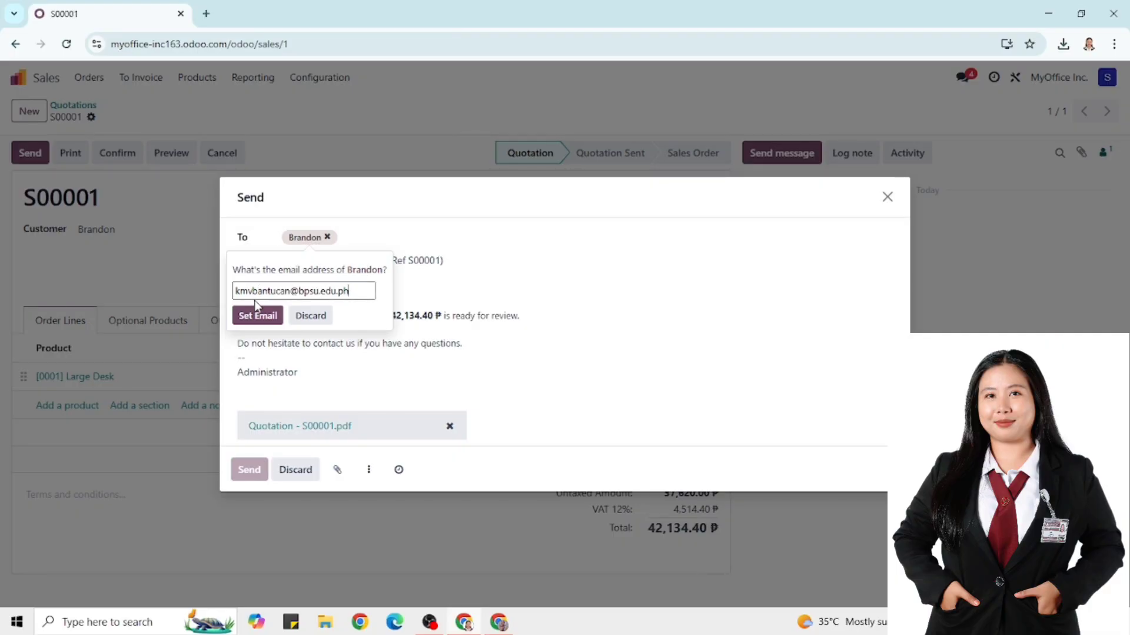
click(259, 314)
click(249, 469)
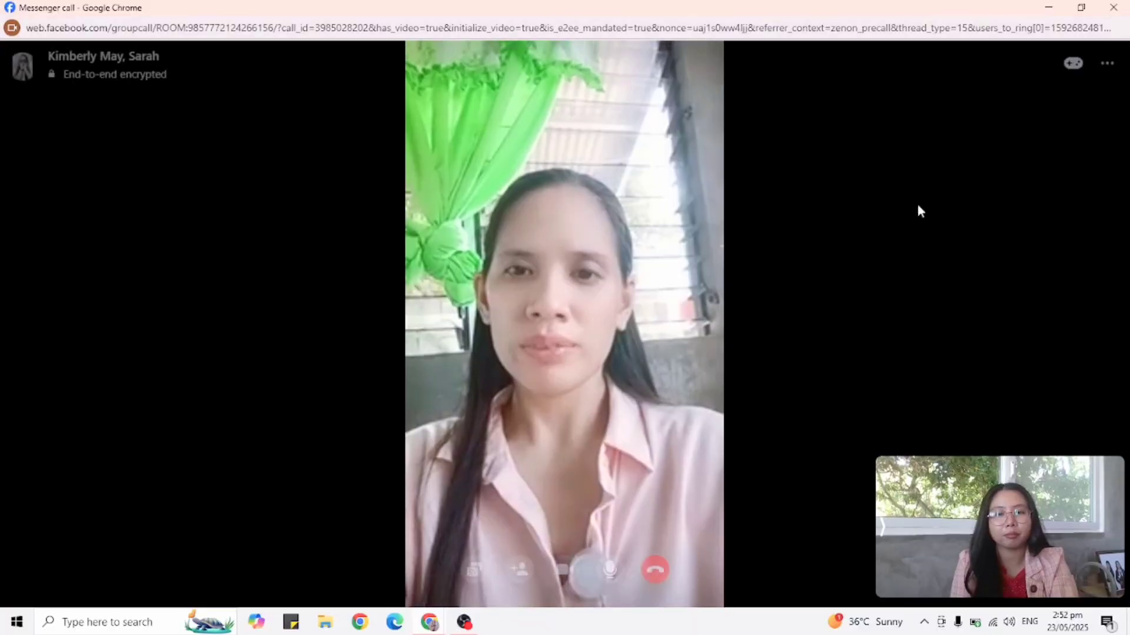
Open delivery WH/OUT/00001 from the To Deliver list
click(654, 573)
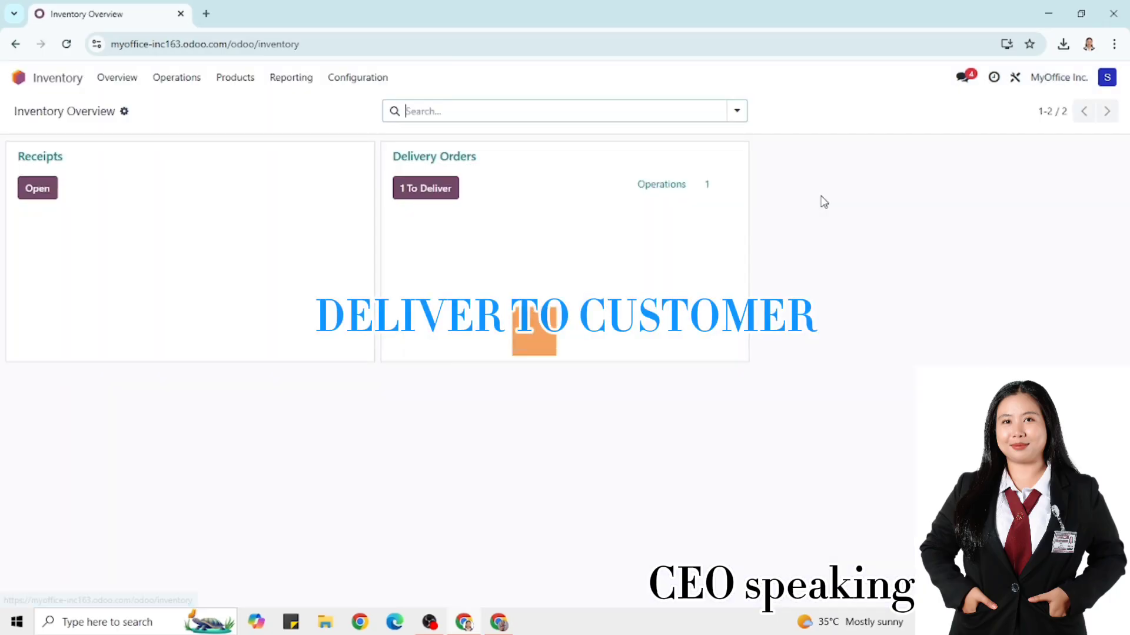
click(412, 187)
click(406, 182)
Validate delivery WH/OUT/00001 and open its printed delivery slip PDF
click(41, 154)
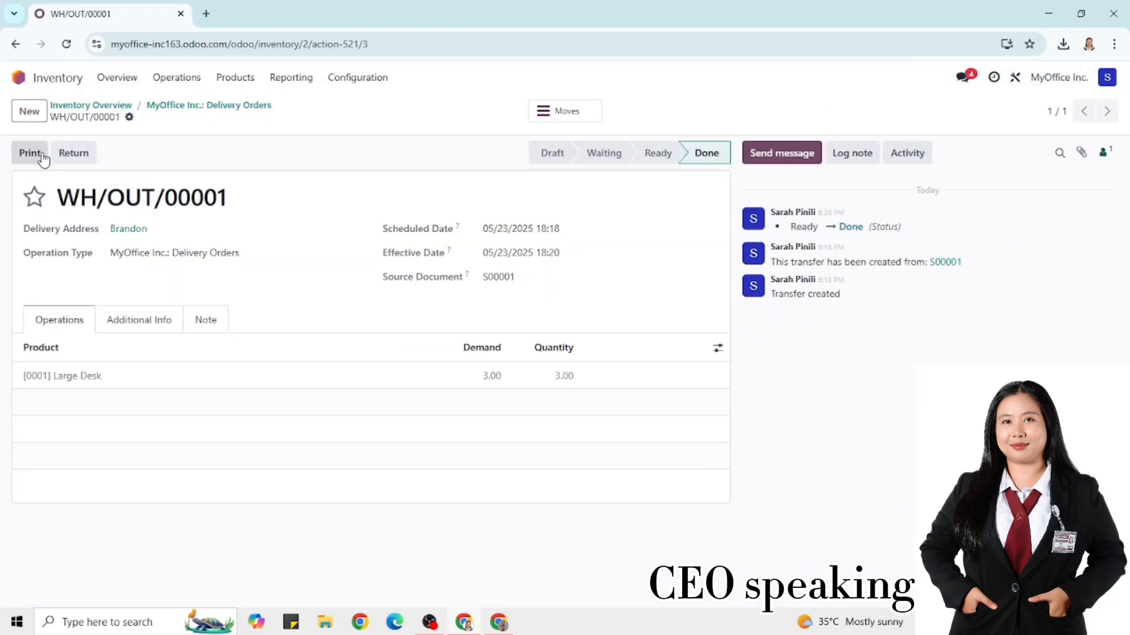
click(24, 151)
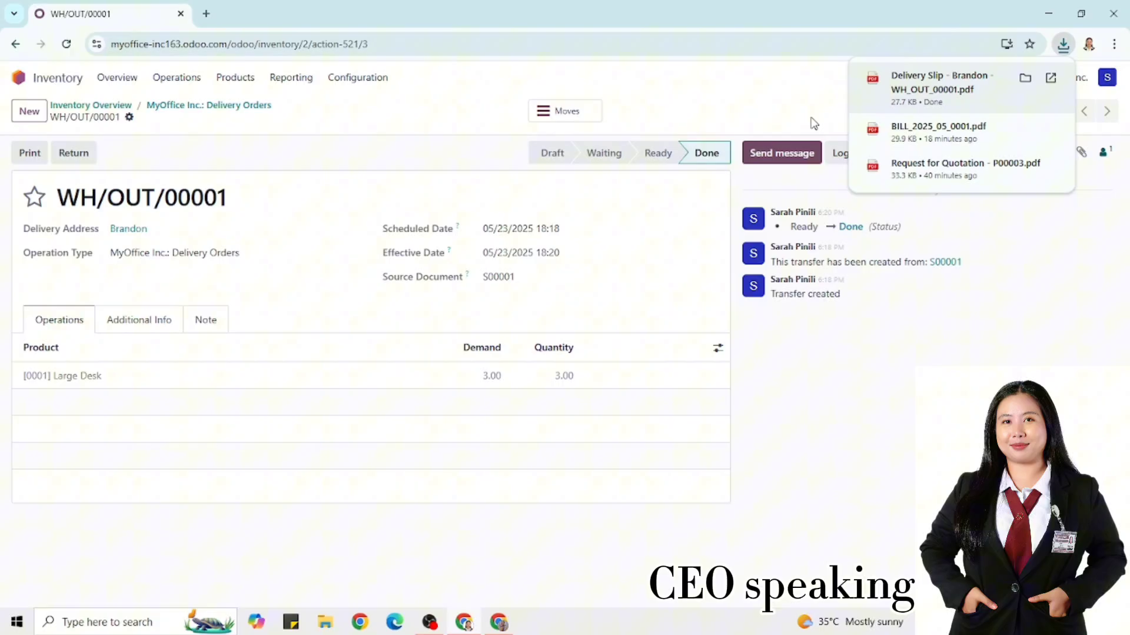
click(883, 83)
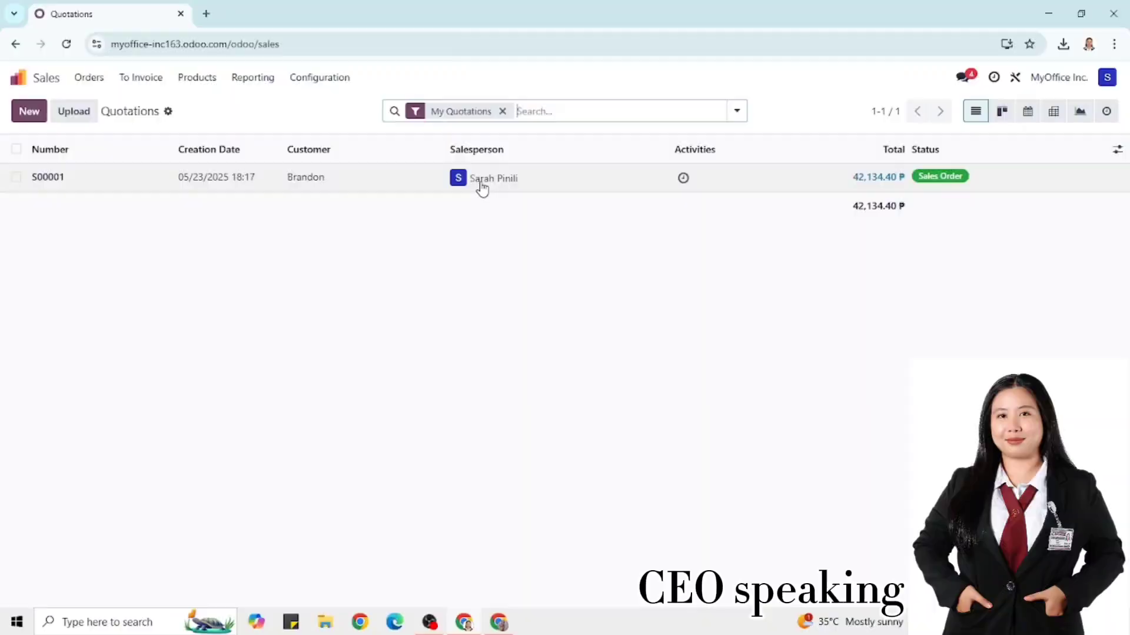
Create a regular invoice from sales order S00001 and confirm it
click(479, 184)
click(37, 150)
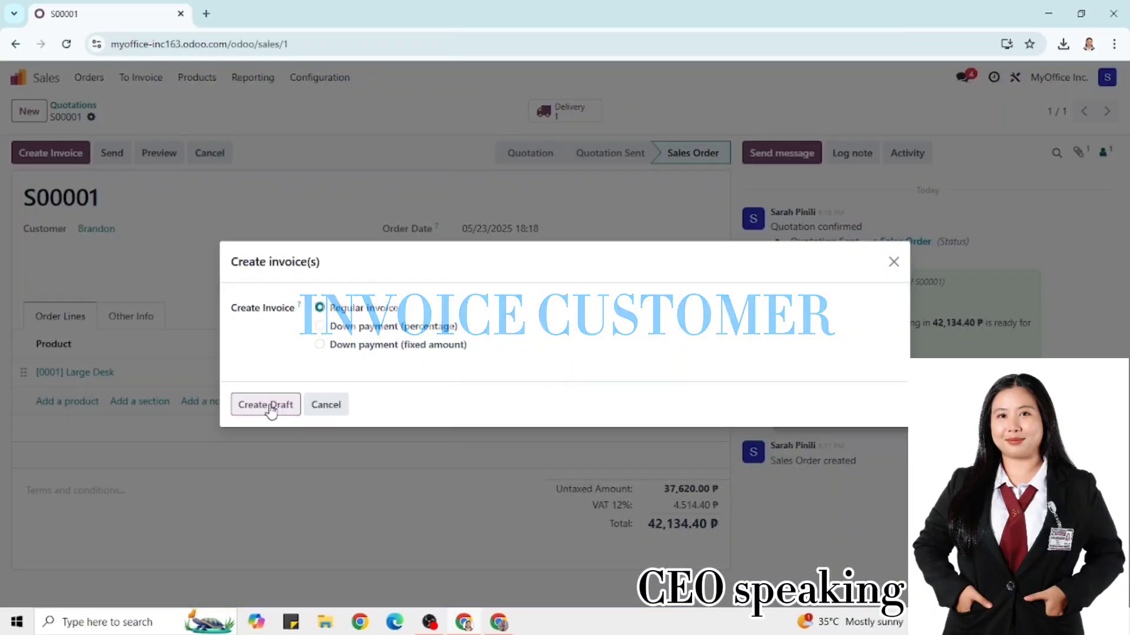
click(268, 404)
click(14, 155)
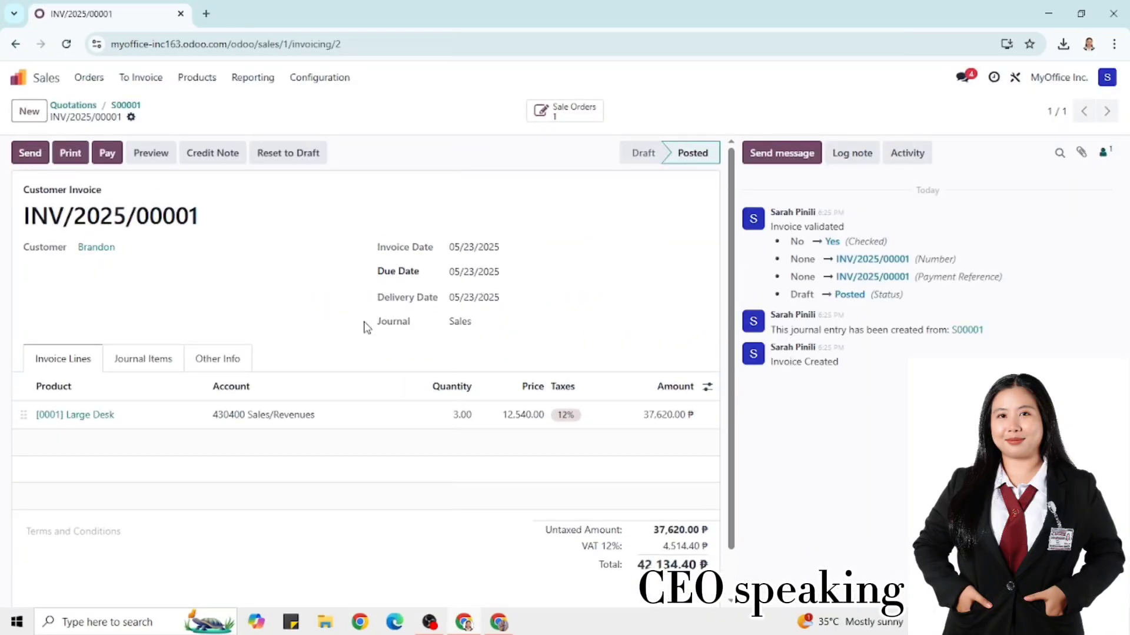
Email invoice INV/2025/00001 to the customer after checking the recipients
click(30, 153)
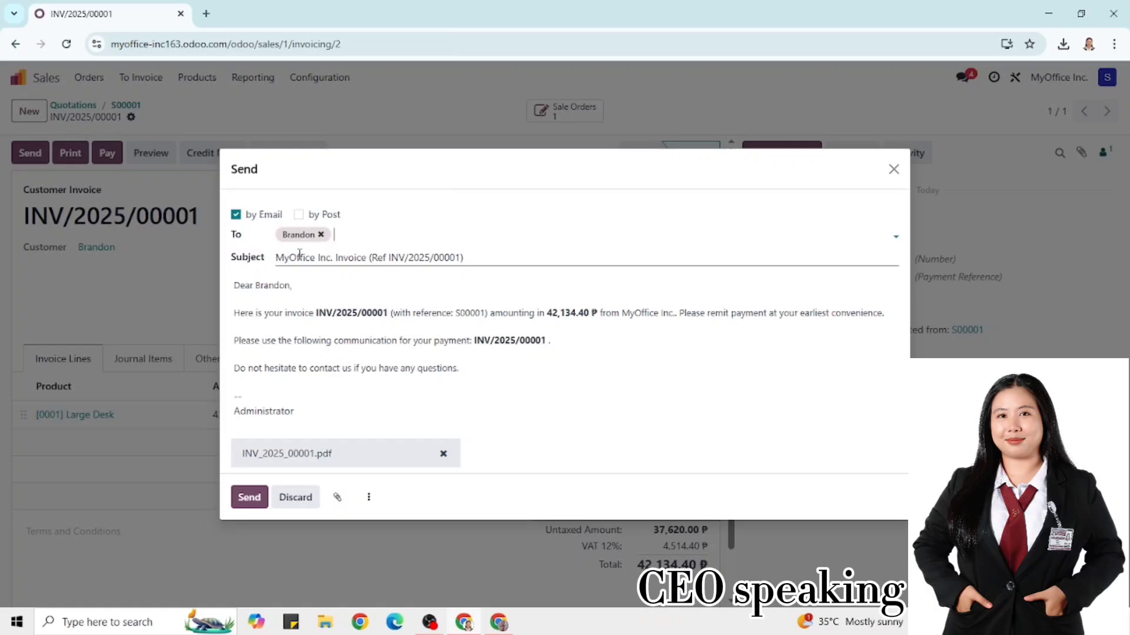
click(896, 235)
click(443, 257)
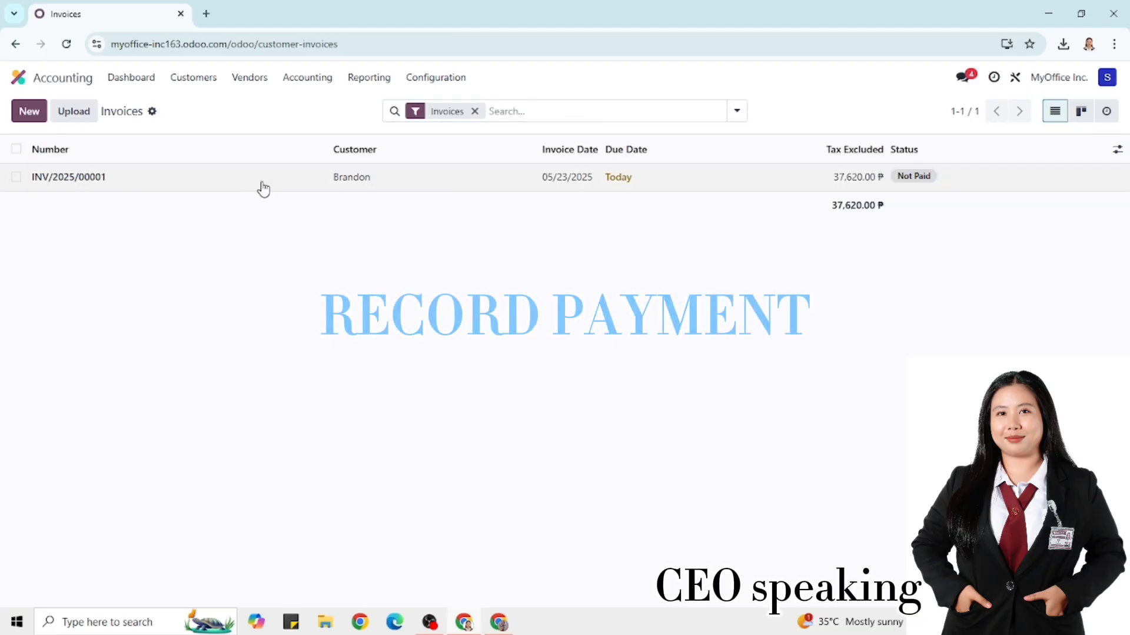
Record the customer's payment on invoice INV/2025/00001
click(260, 182)
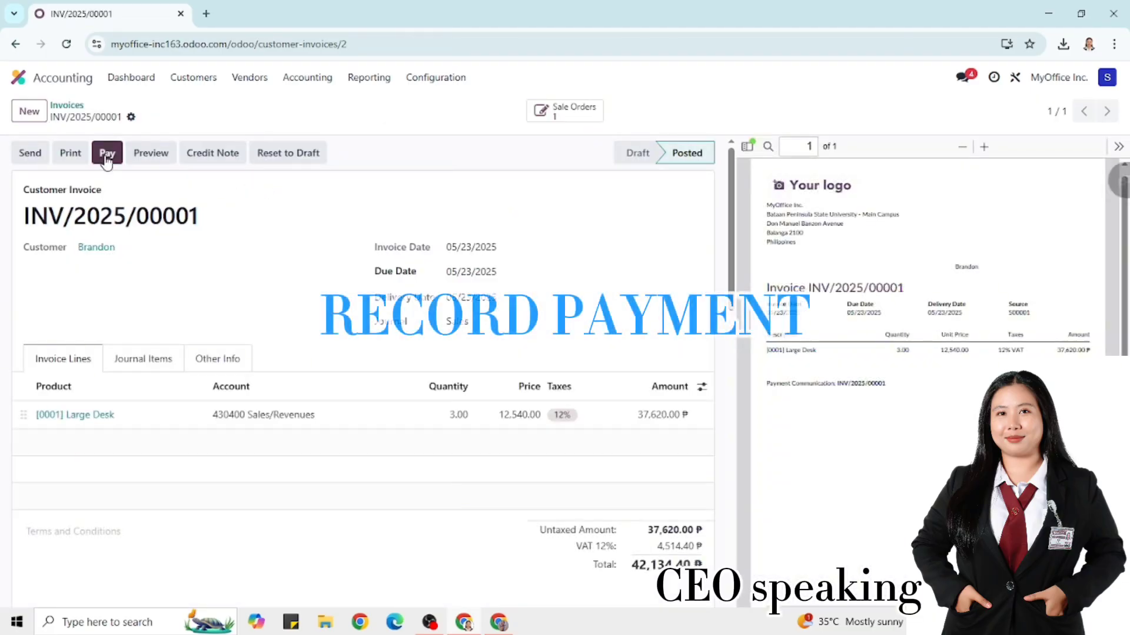
click(107, 152)
click(257, 422)
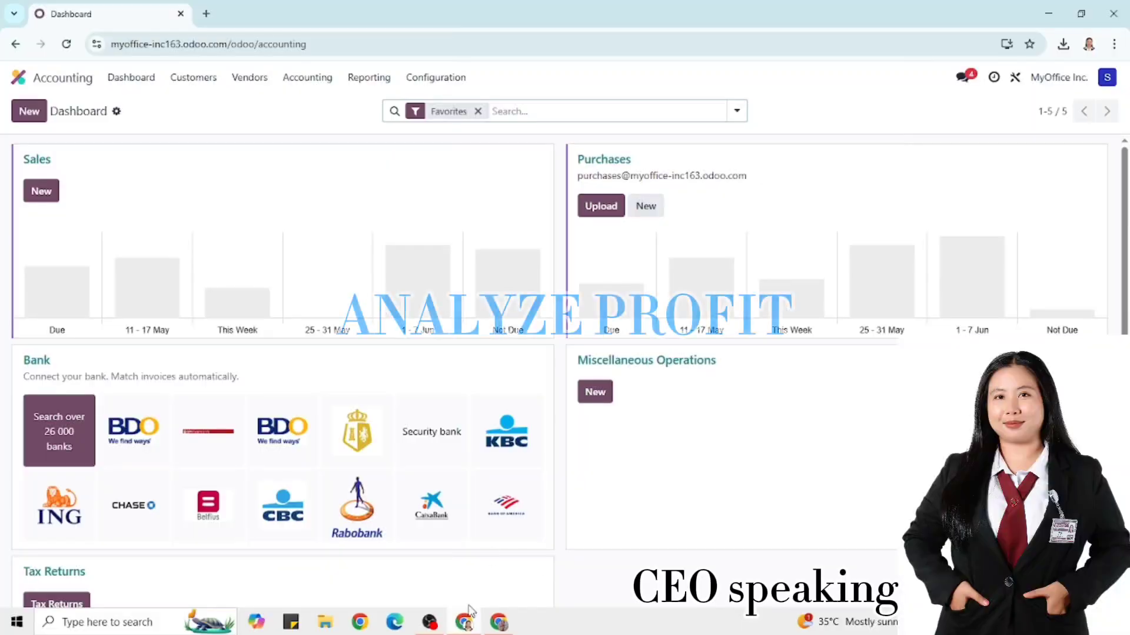
Open the Profit and Loss report from Accounting's reporting menu
click(369, 77)
click(392, 151)
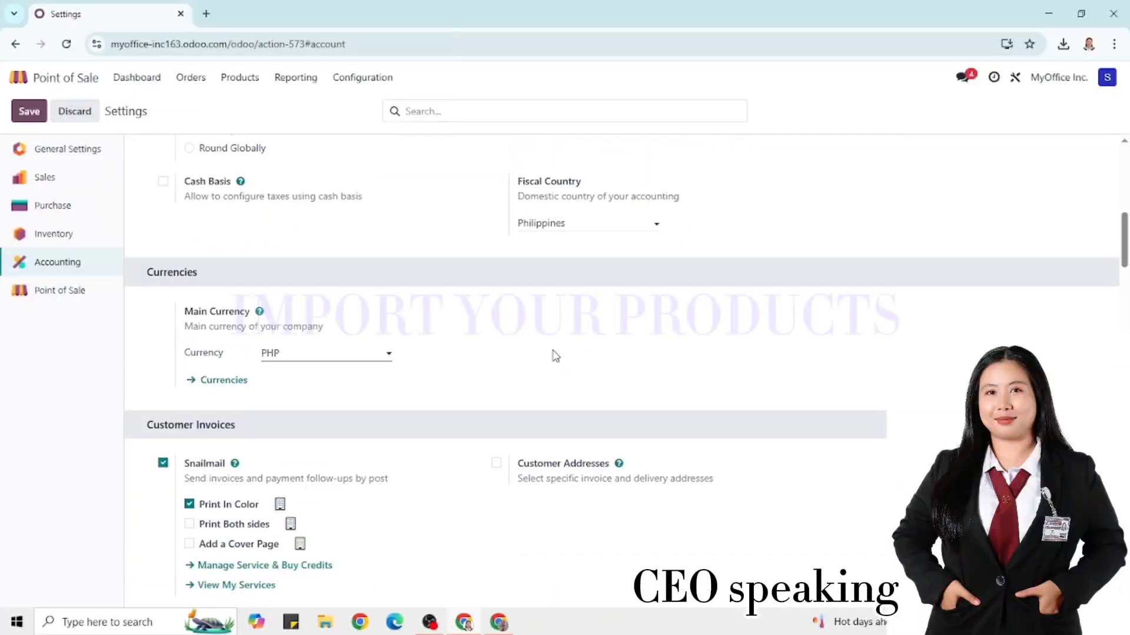
Load the POS_Products v15 (1) file into the Point of Sale products importer
scroll(552, 355, down, 5)
click(239, 78)
click(248, 105)
click(106, 111)
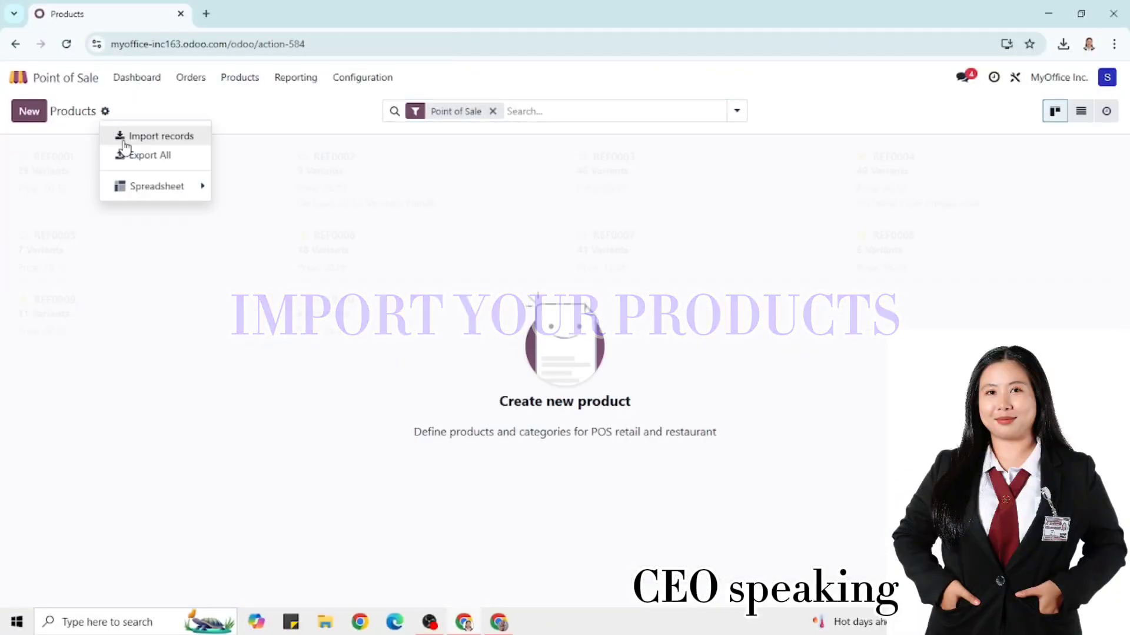
click(157, 136)
click(71, 116)
double_click(495, 179)
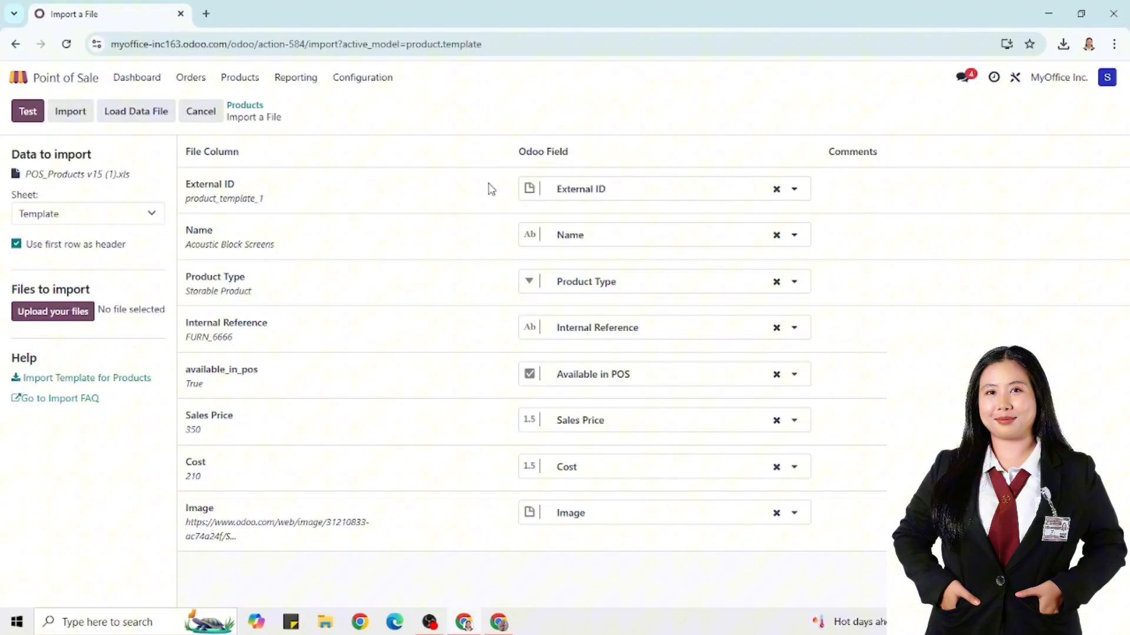
click(53, 311)
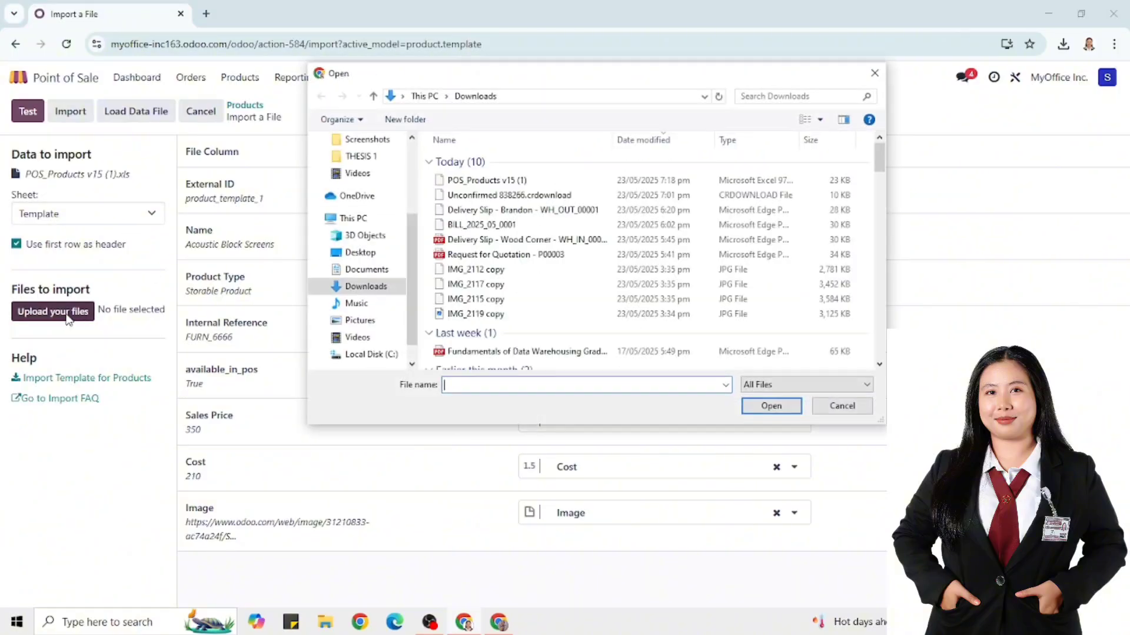
double_click(471, 185)
Test the import, using Goods for unmatched types and mapping Product Type to Product Category
click(28, 111)
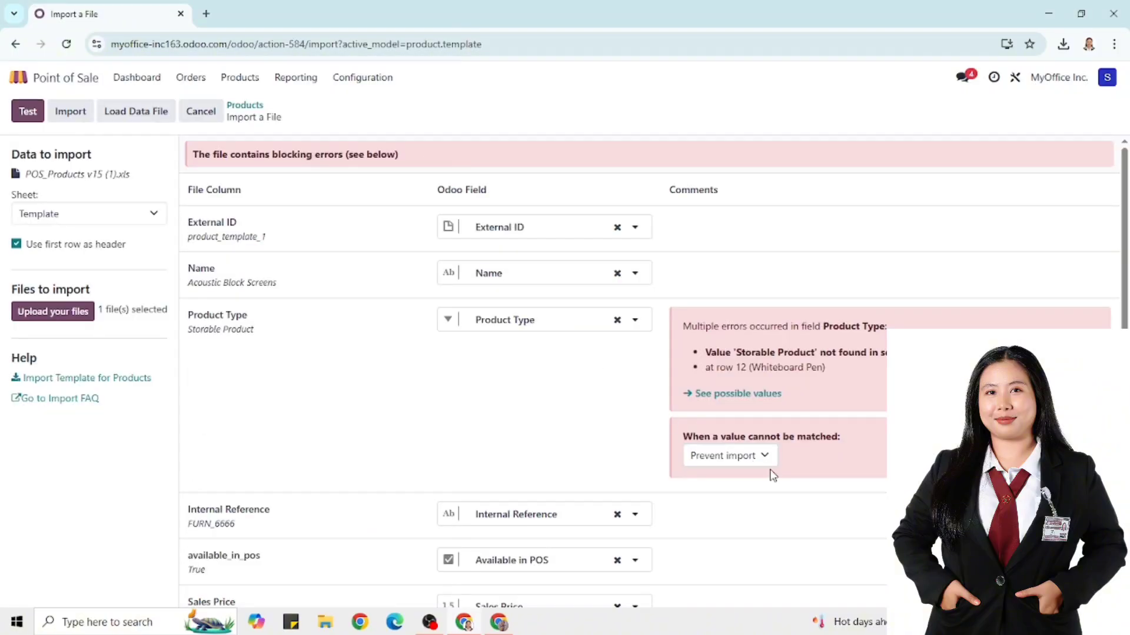
click(764, 456)
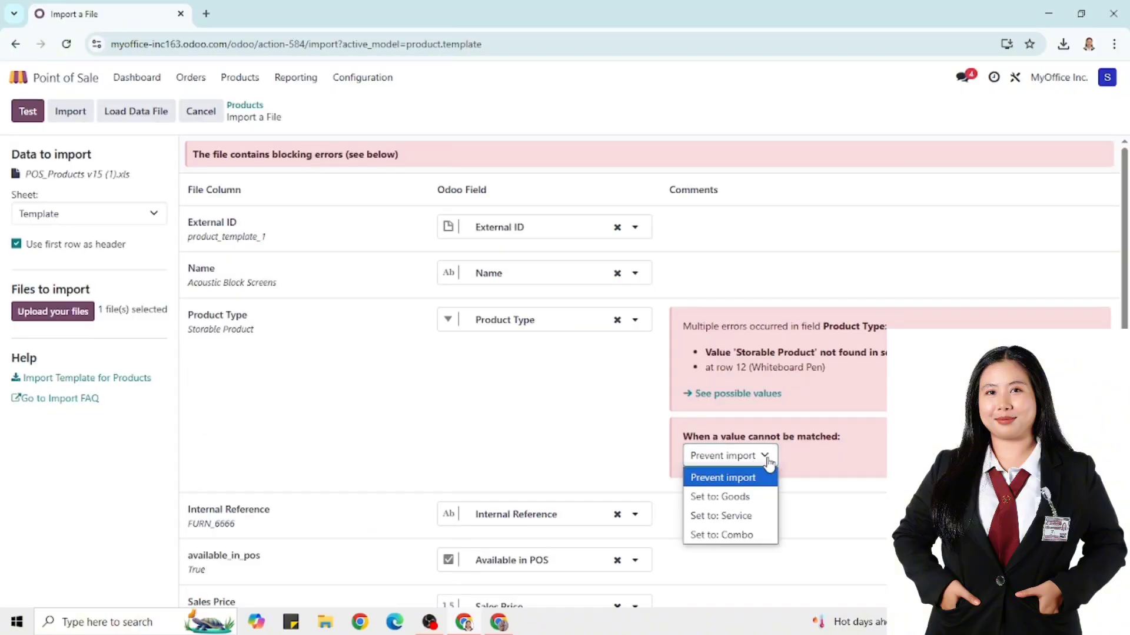
click(730, 495)
click(764, 456)
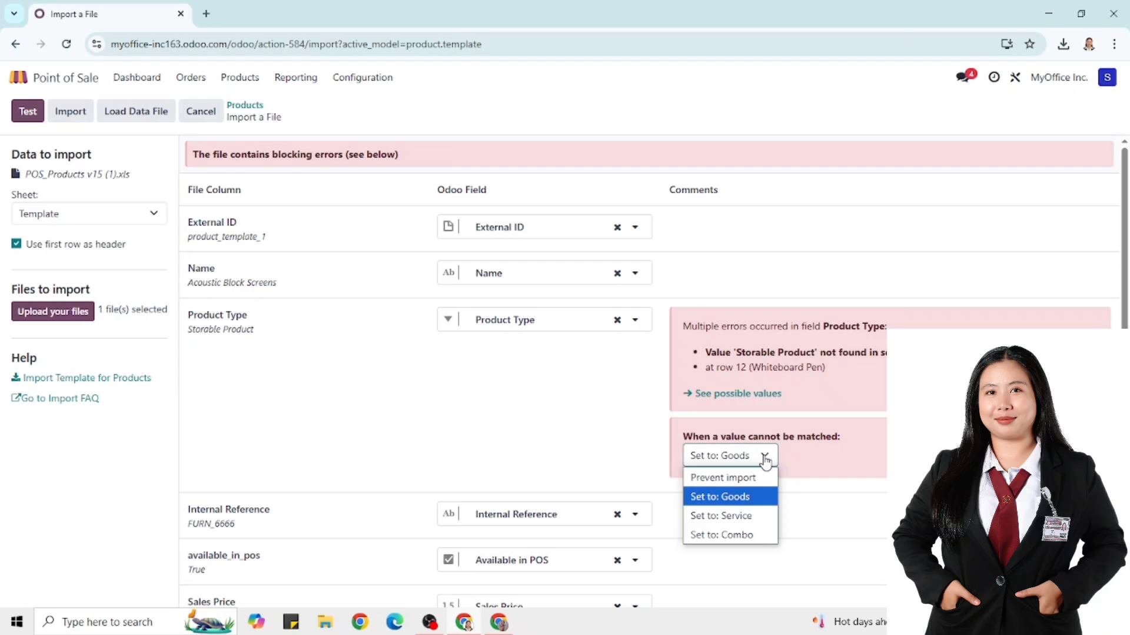
click(765, 459)
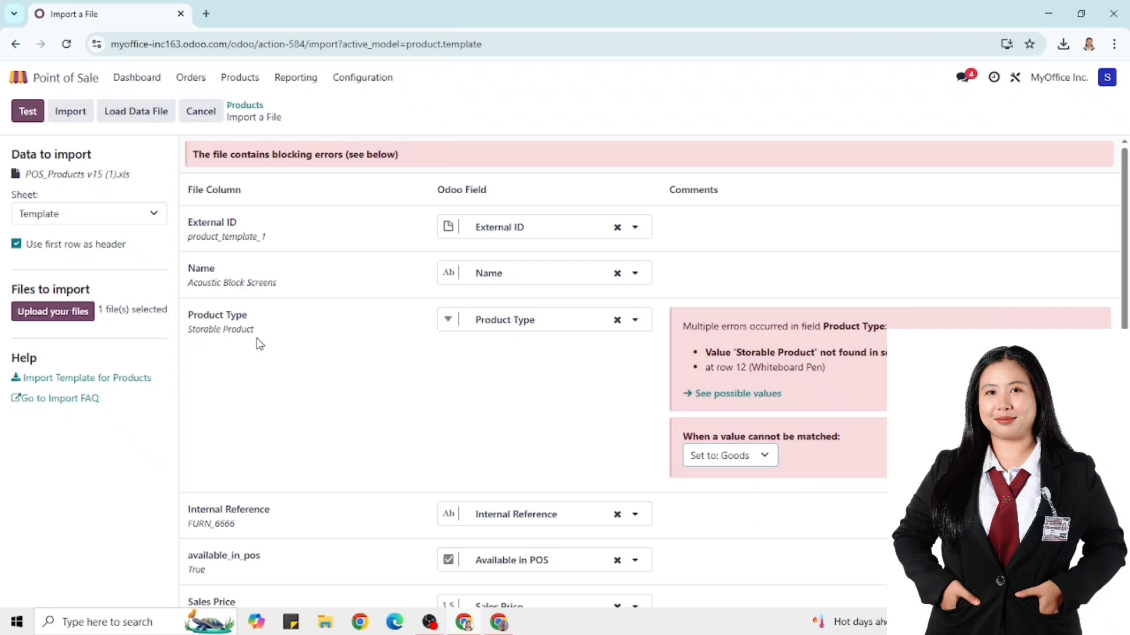
click(512, 322)
click(515, 330)
click(561, 328)
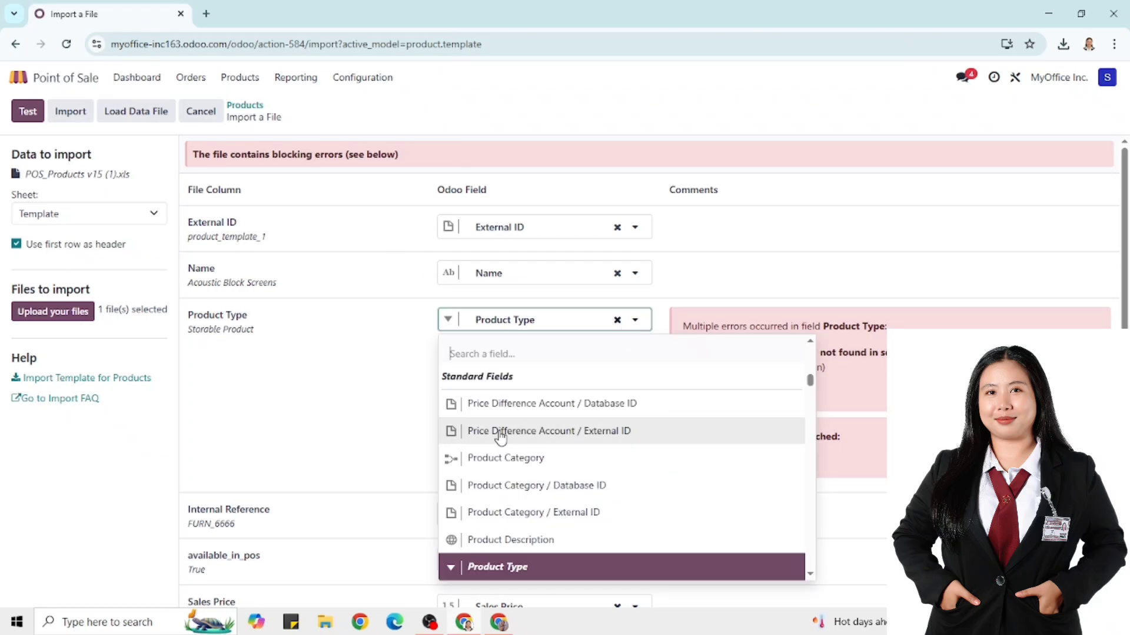
click(504, 456)
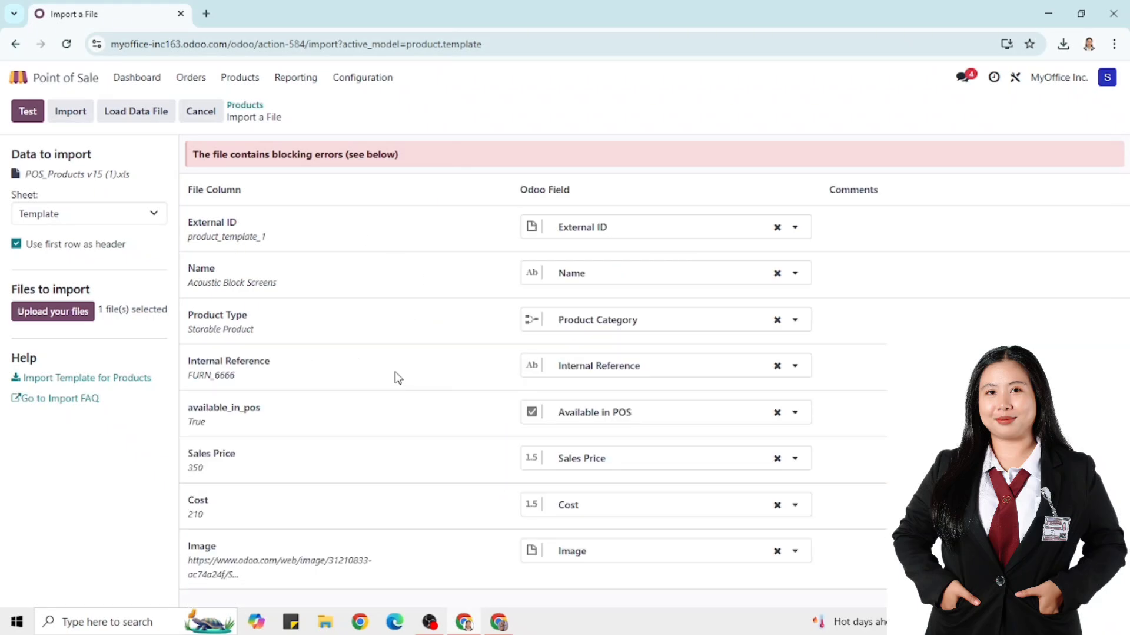
click(802, 322)
click(27, 112)
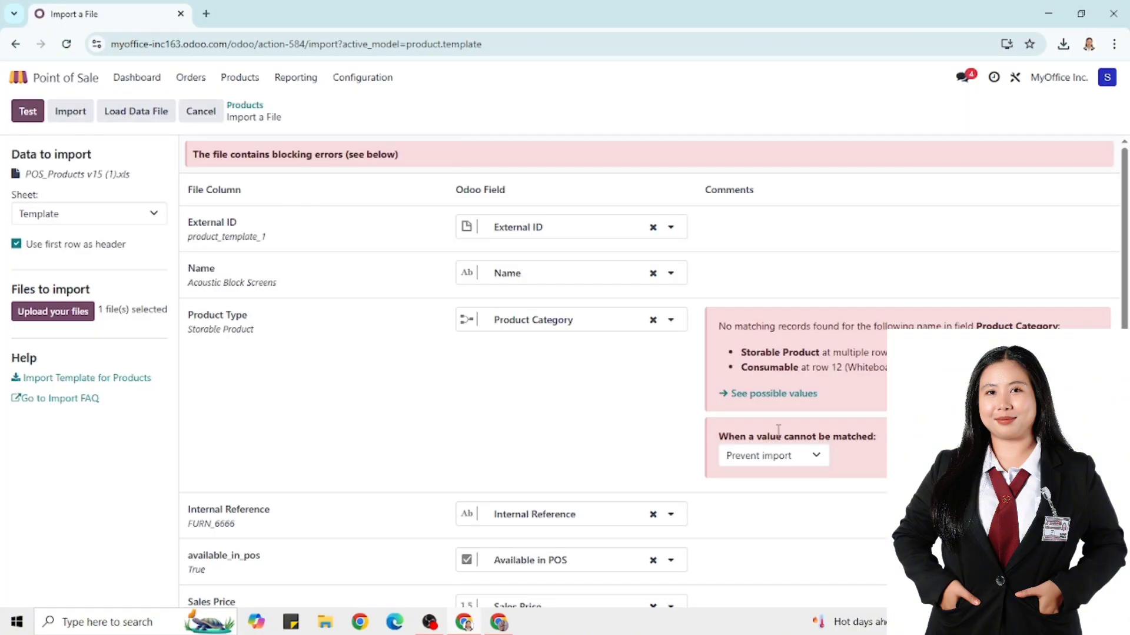
Remap the column back to Product Type, reload POS_Products v15 (1), and import the products
click(671, 322)
scroll(614, 421, down, 2)
click(574, 508)
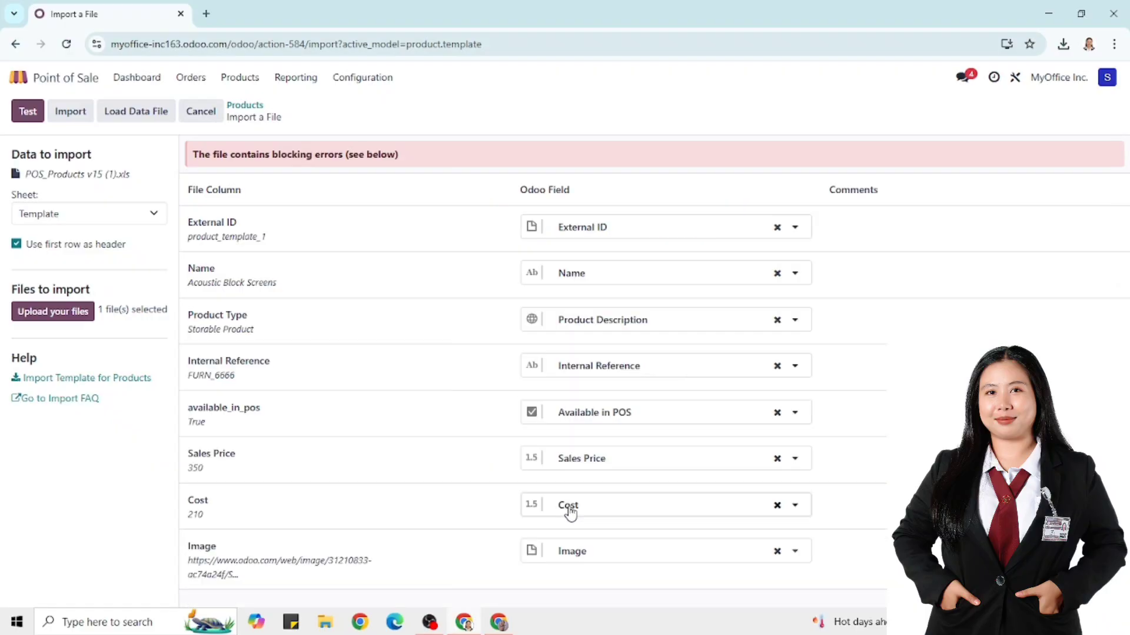
click(23, 112)
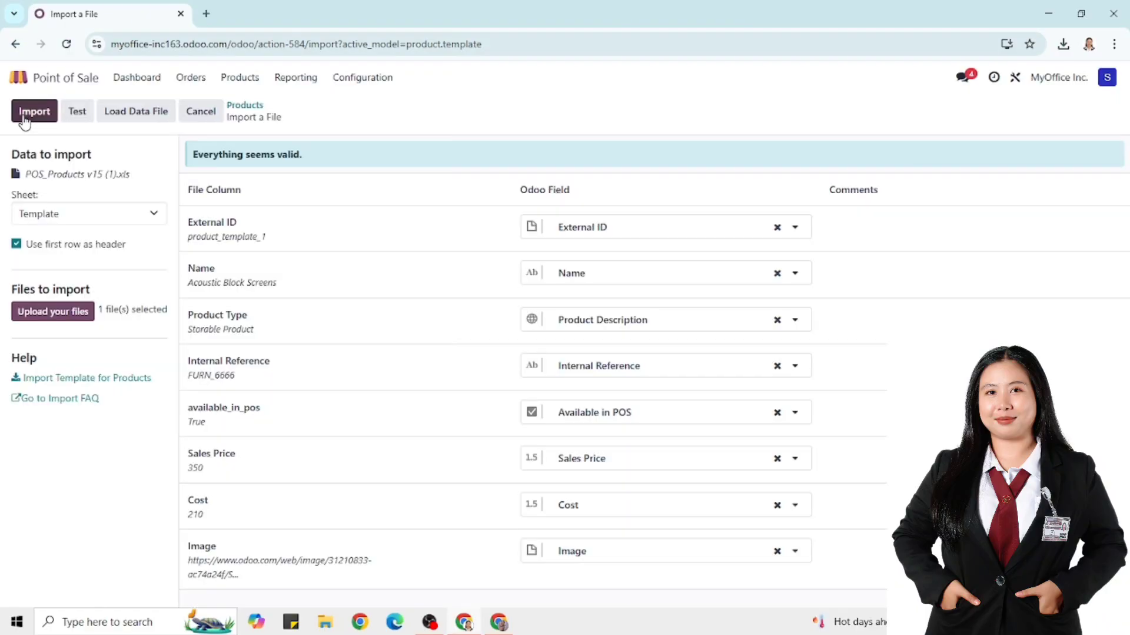
click(796, 321)
scroll(660, 473, down, 2)
click(598, 463)
click(70, 313)
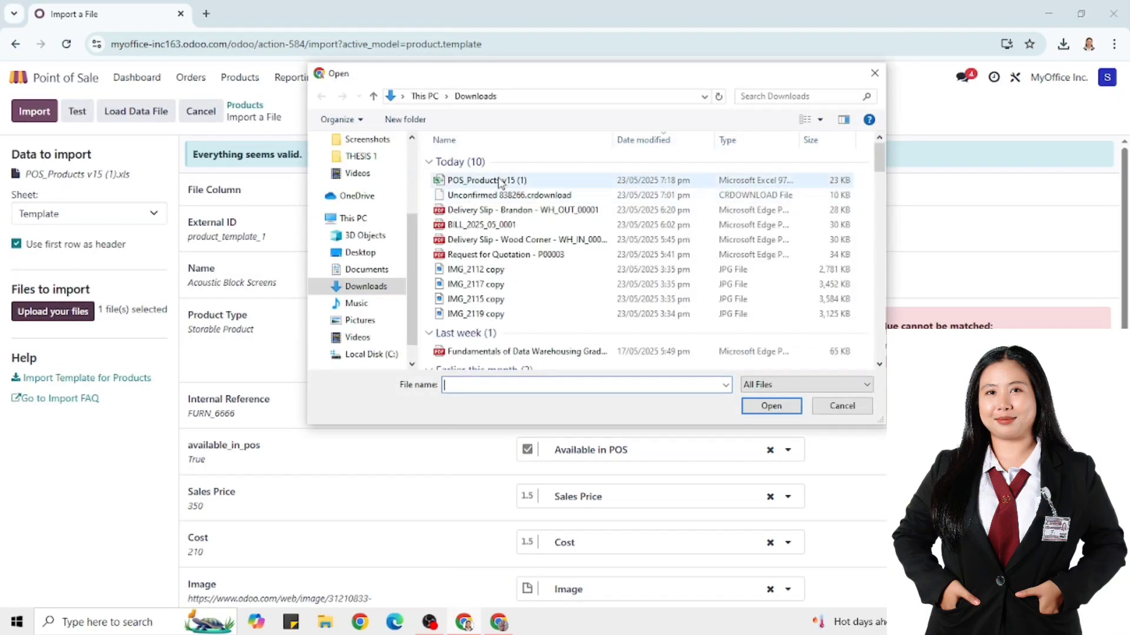
double_click(500, 182)
click(39, 110)
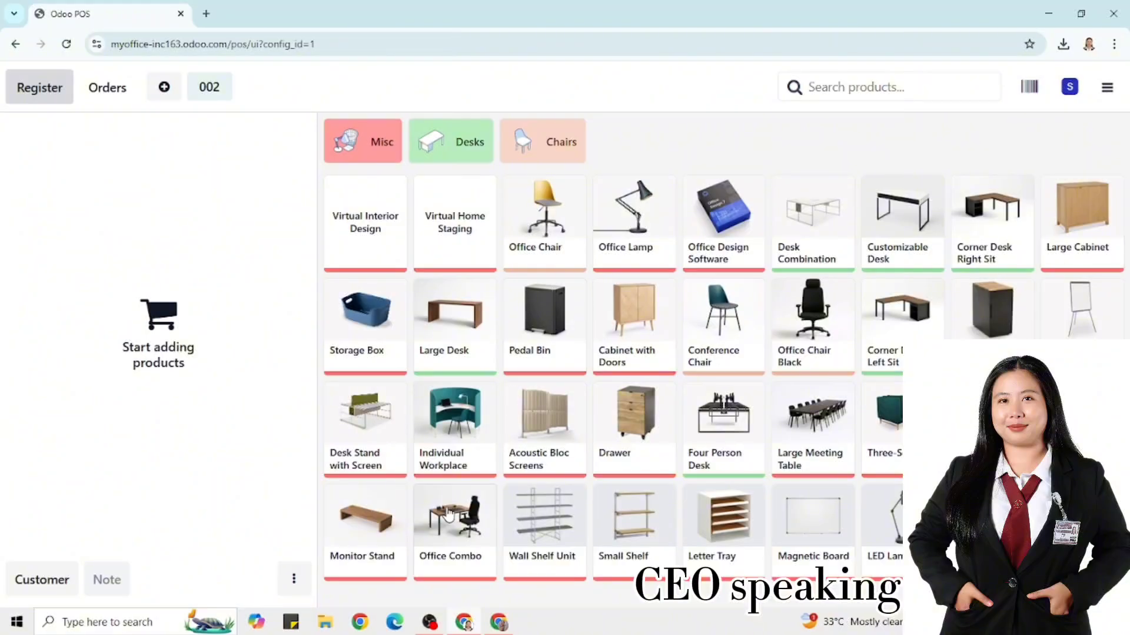
Add two LED Lamps at 20% discount plus one more LED Lamp to the order
click(895, 546)
click(121, 423)
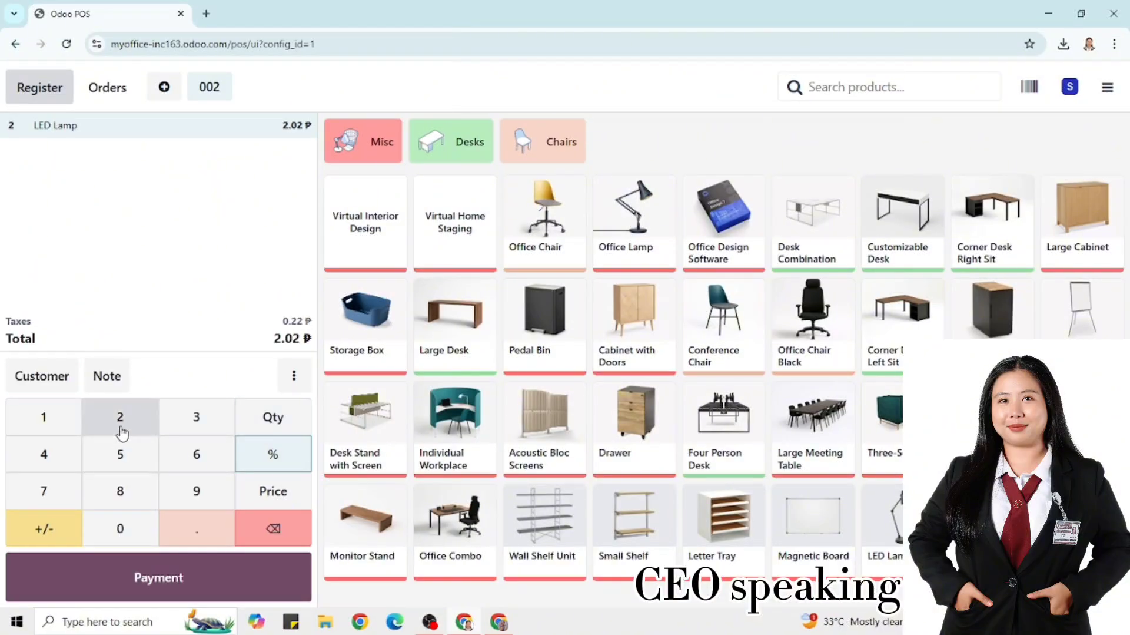
click(120, 430)
click(121, 528)
click(892, 530)
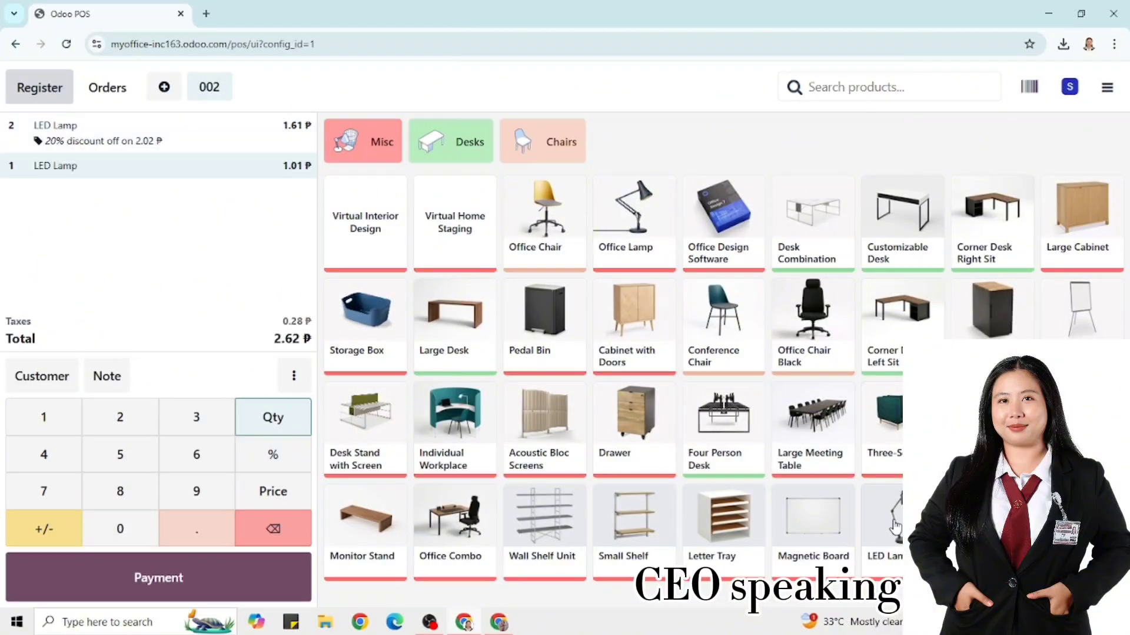
Pay the 2.62 ₱ order in cash and validate it
click(138, 586)
click(205, 454)
click(126, 522)
click(127, 522)
click(247, 572)
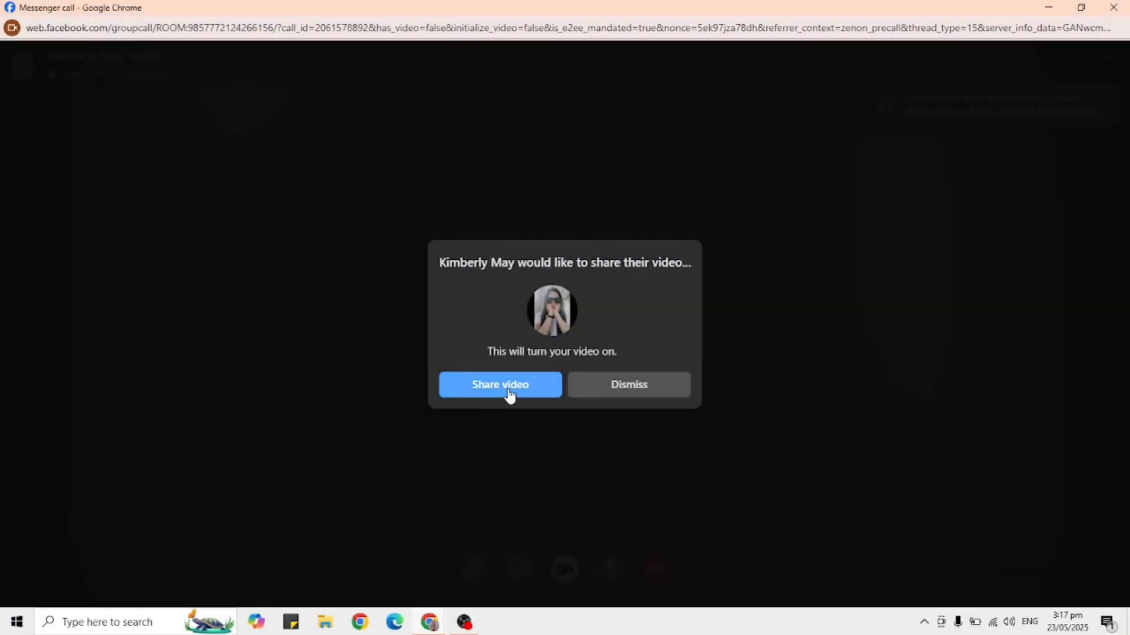
Share video in the Messenger group call, then return to the Odoo register menu
click(508, 390)
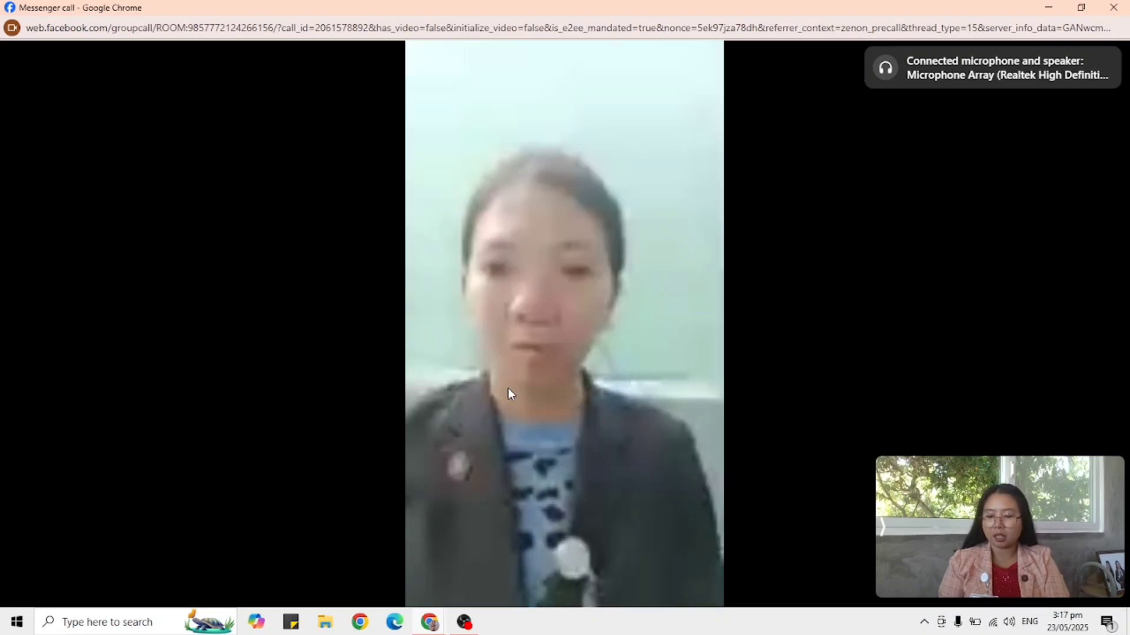
mouse_move(505, 393)
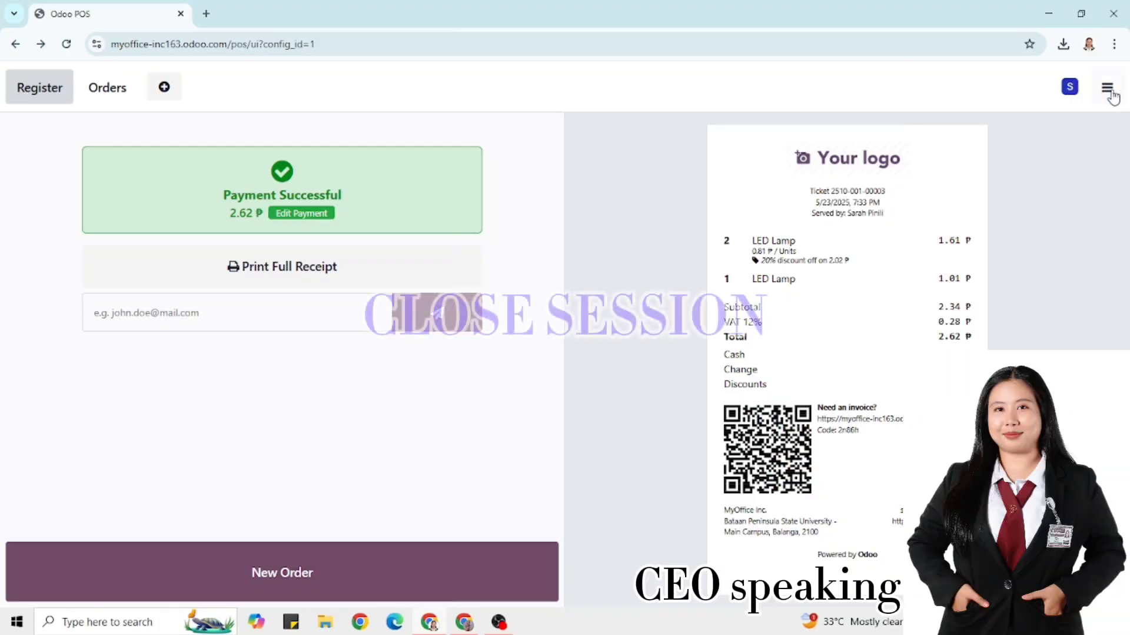
click(1108, 88)
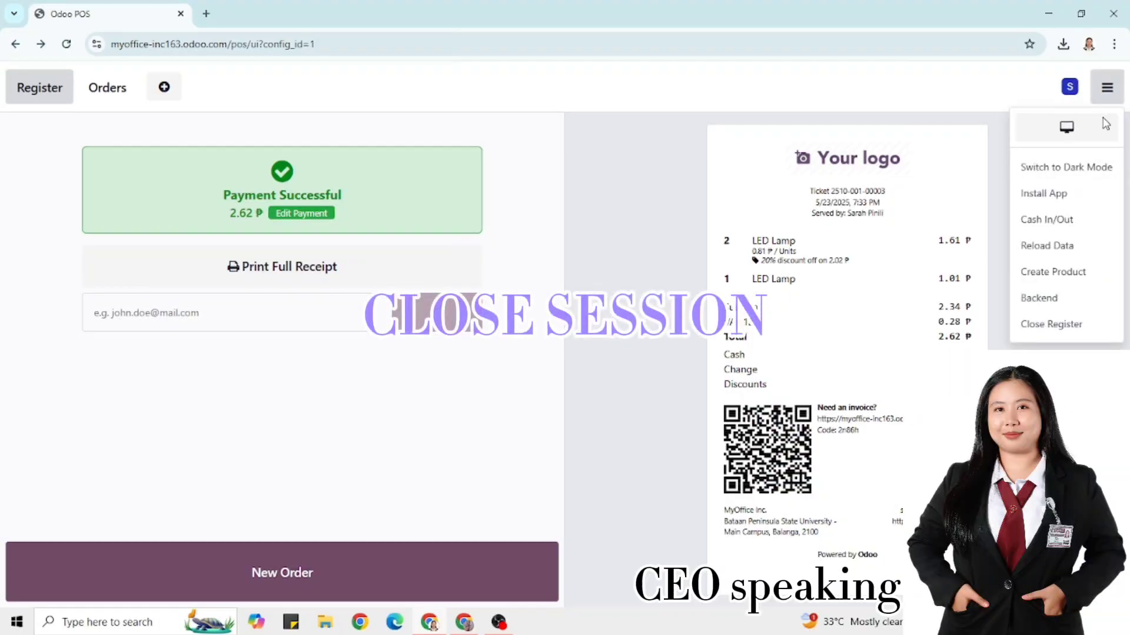
Close the POS register session, accepting the cash payment difference
click(1053, 324)
click(286, 557)
click(385, 381)
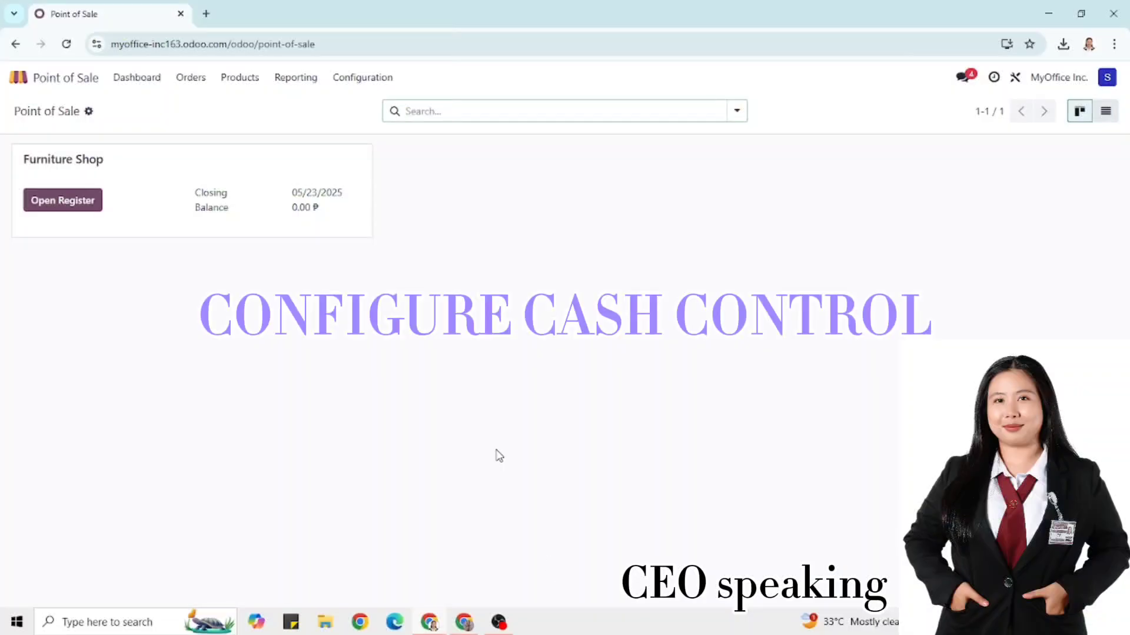
Open a new register session with 600.00 opening cash counted from 100.00 notes and 50 × 2.00 coins
click(62, 200)
click(547, 290)
click(434, 257)
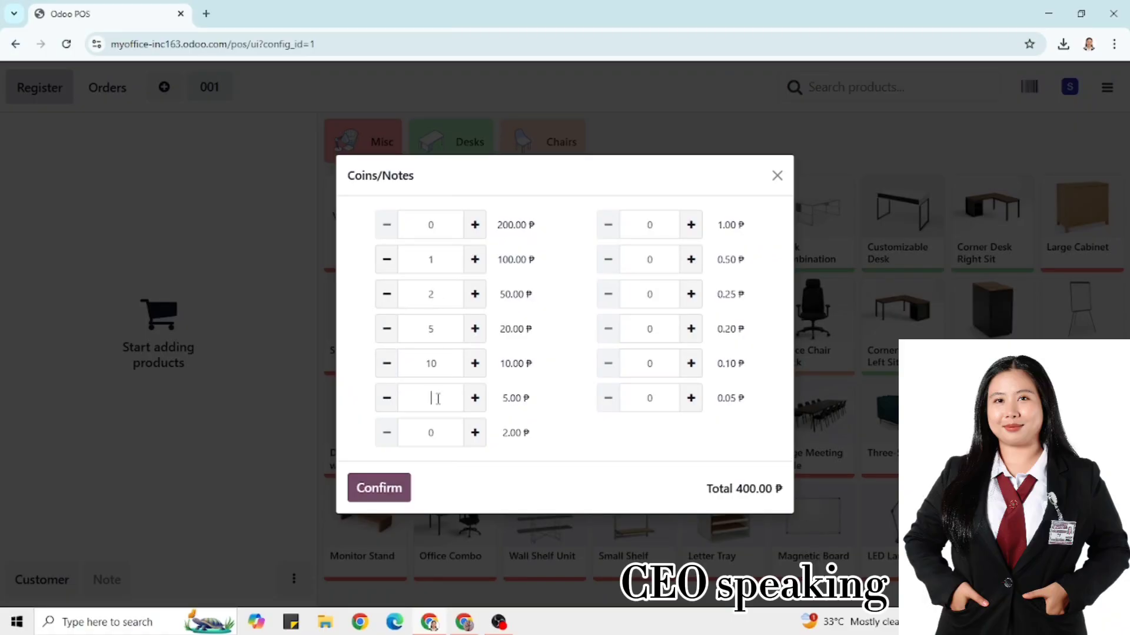
click(433, 434)
text(50)
click(375, 497)
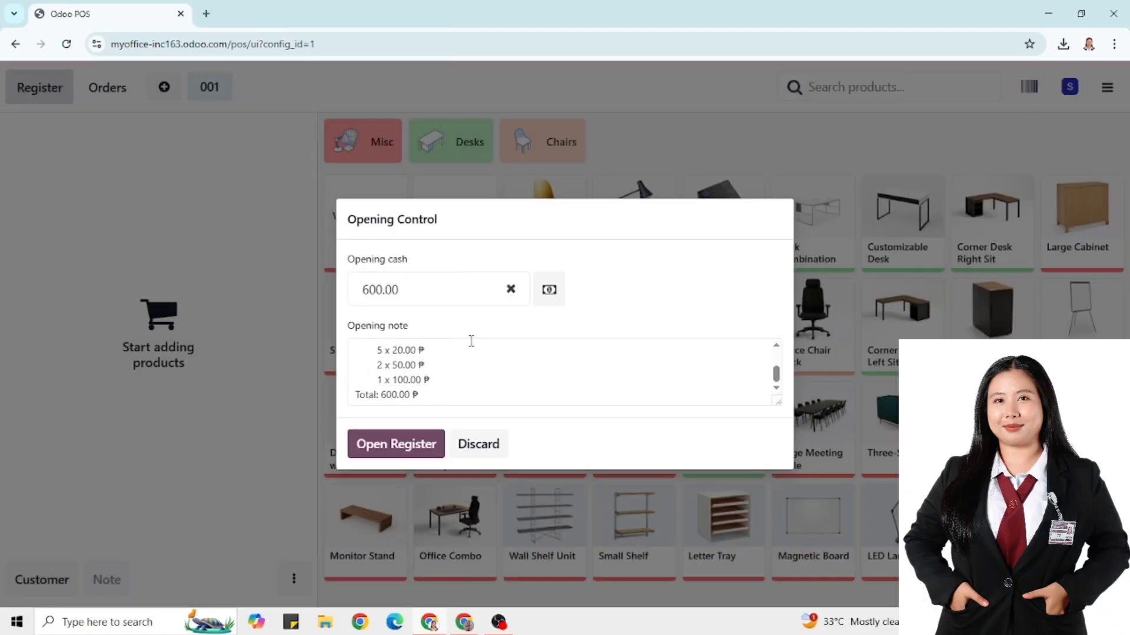
click(400, 445)
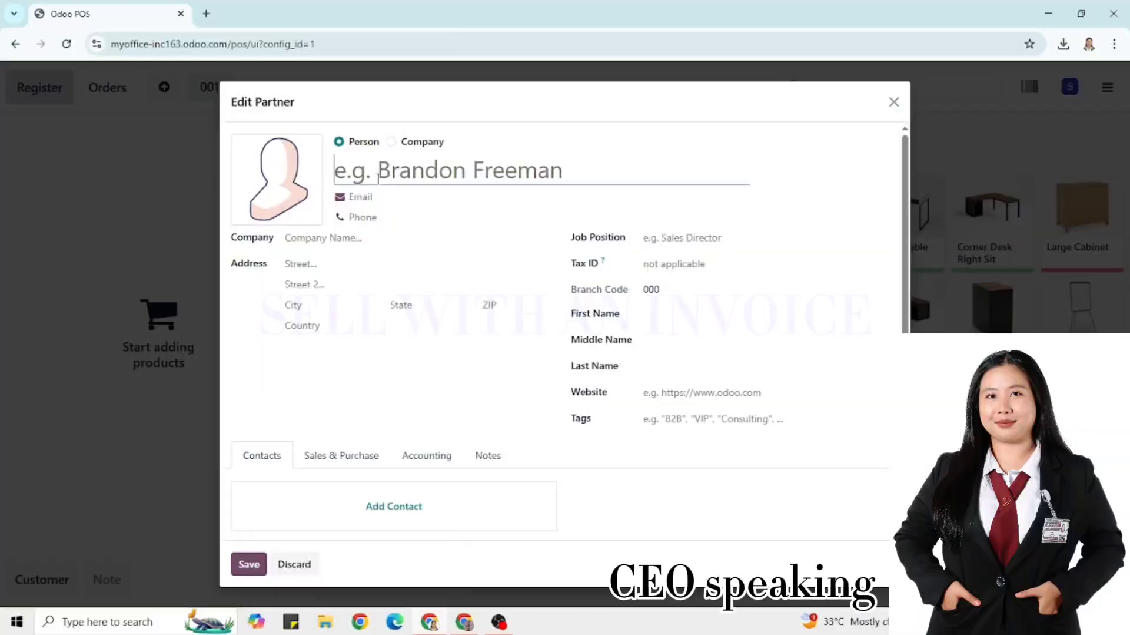
Enter the new customer's full name, e-mail address and phone number
click(374, 195)
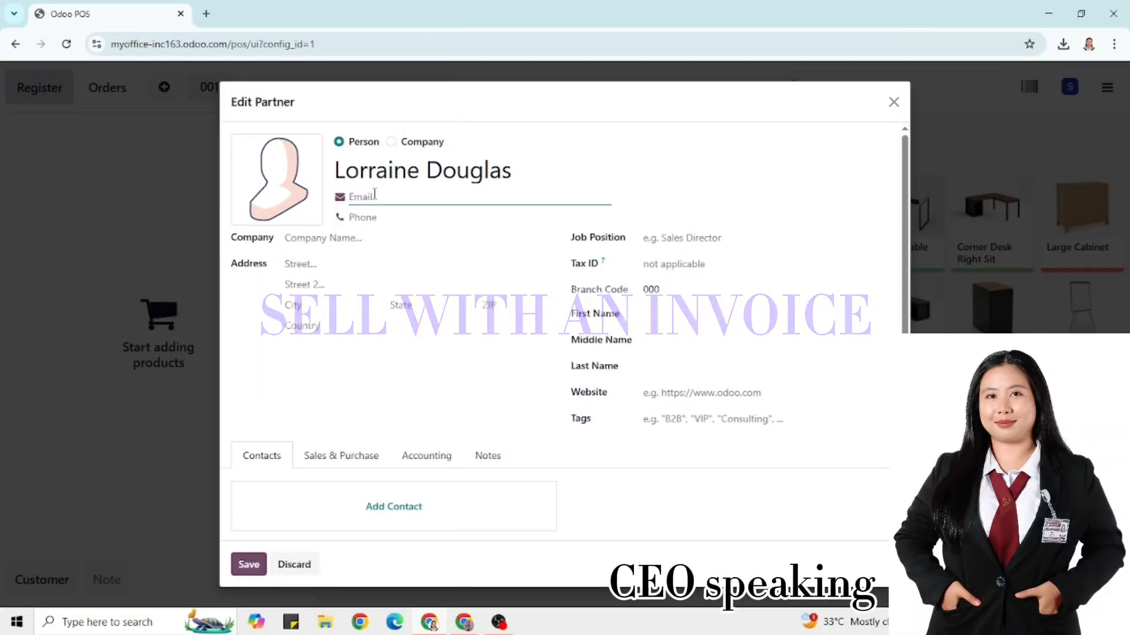
text(lorraine@example.com)
click(386, 217)
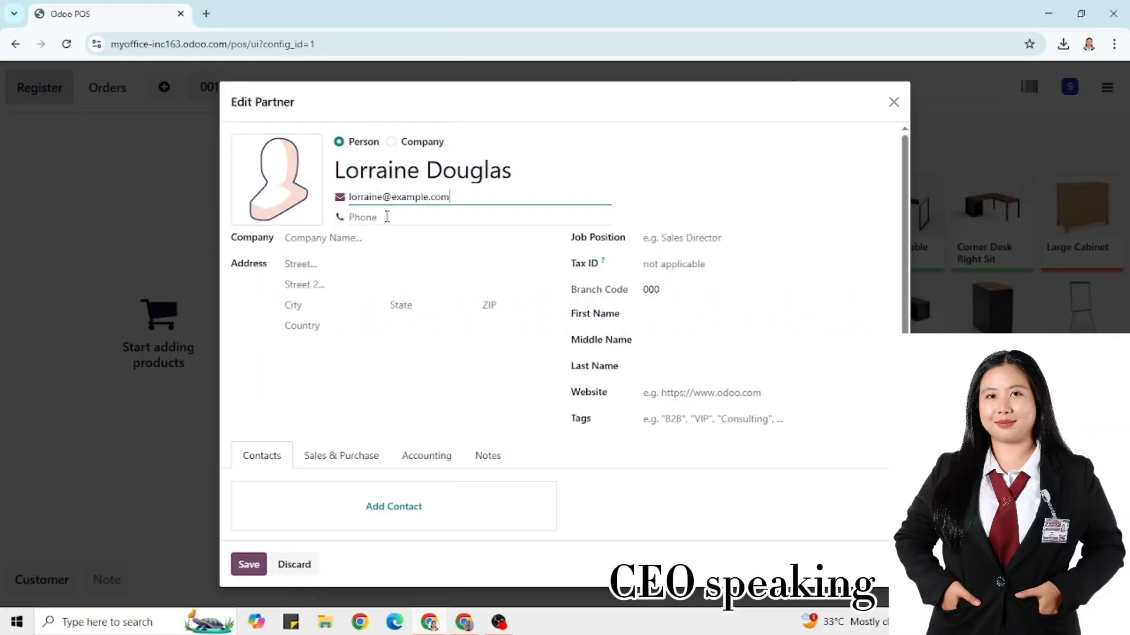
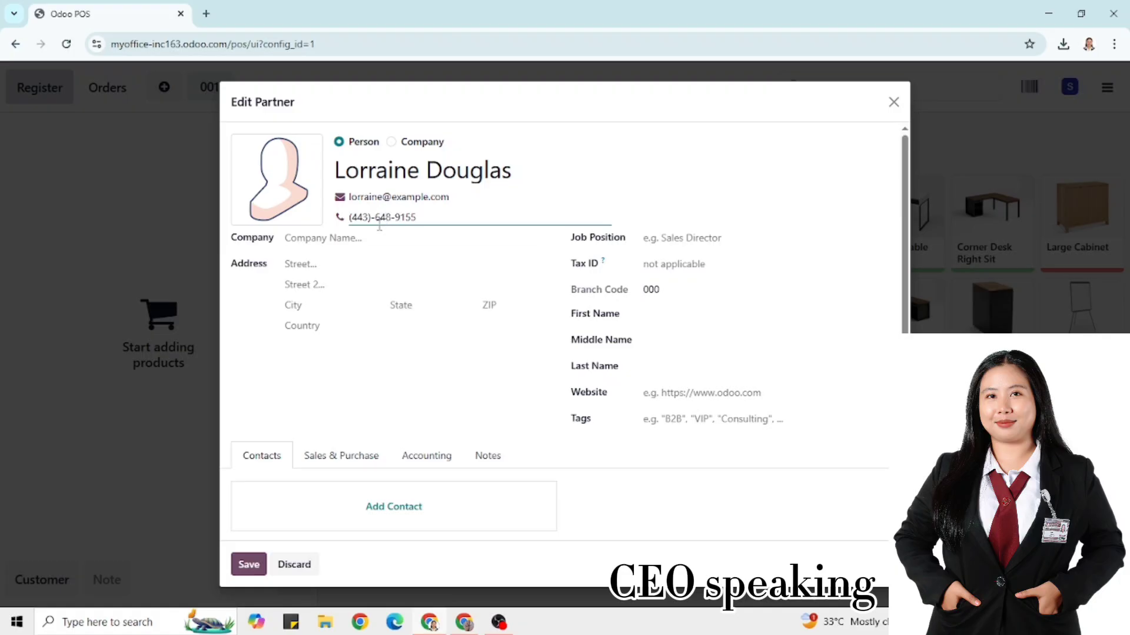
Fill in the customer's street, city, United States country and ZIP, then save them to the order
click(316, 263)
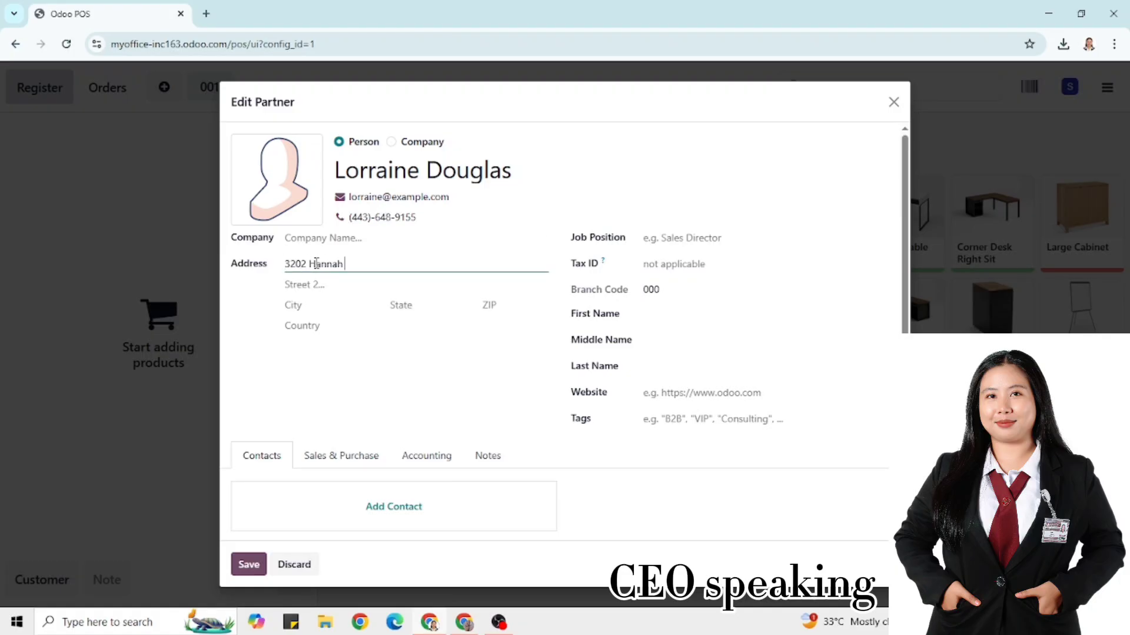
click(325, 307)
text(Asheville)
click(315, 323)
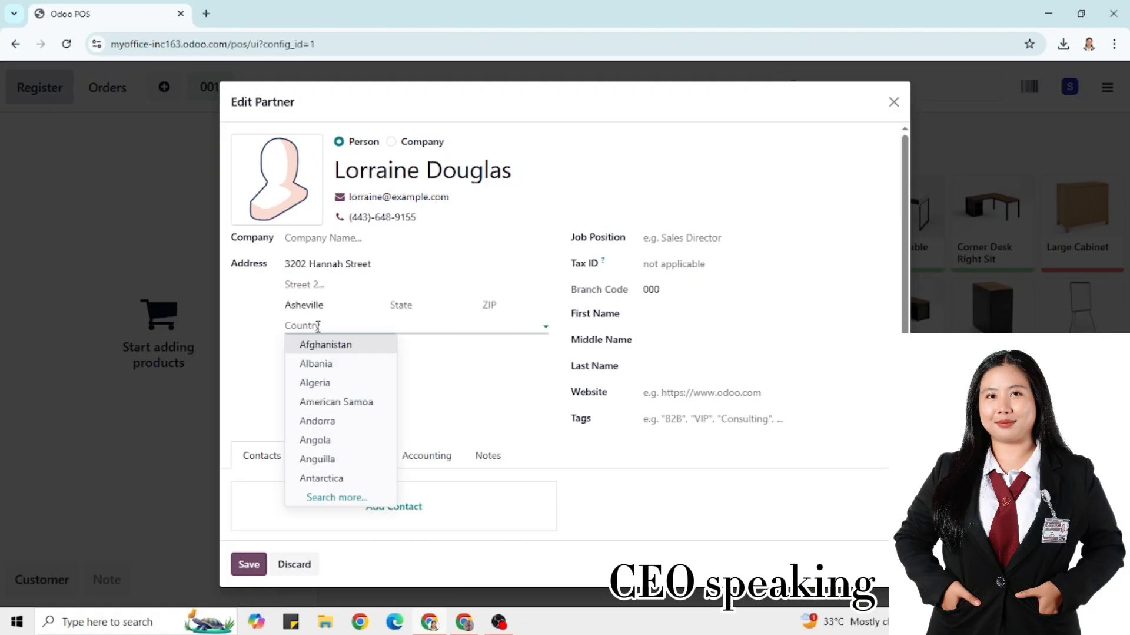
text(Unit)
click(336, 419)
click(500, 307)
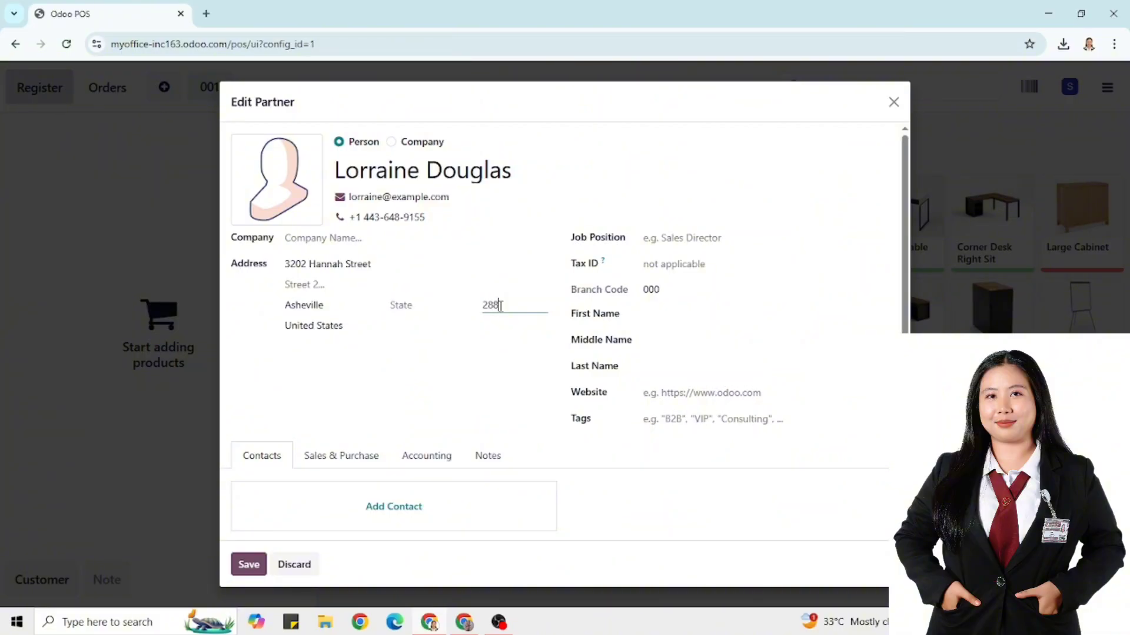
text(28801)
click(249, 563)
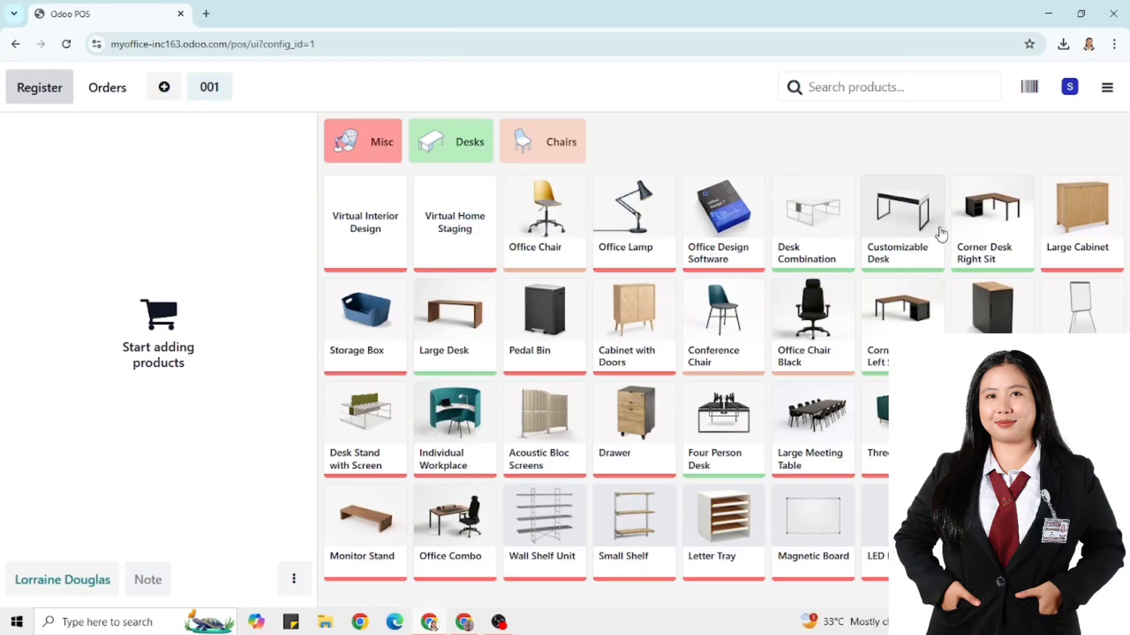
Sell one Magnetic Board for 2.22 ₱, paid in cash with 20.00 tendered
click(799, 537)
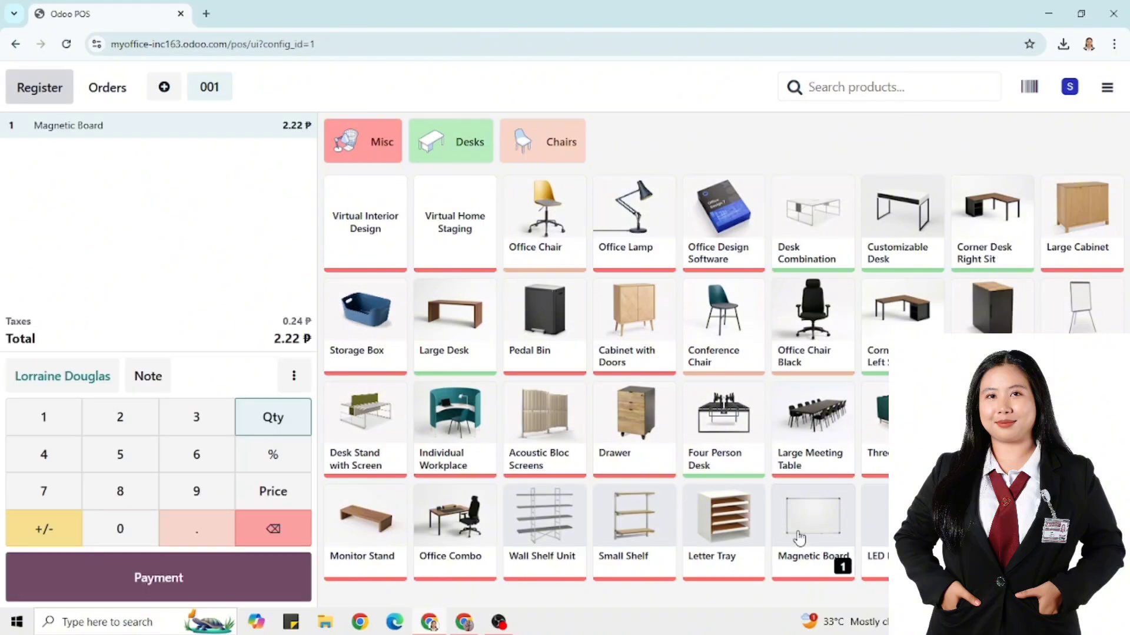
click(168, 580)
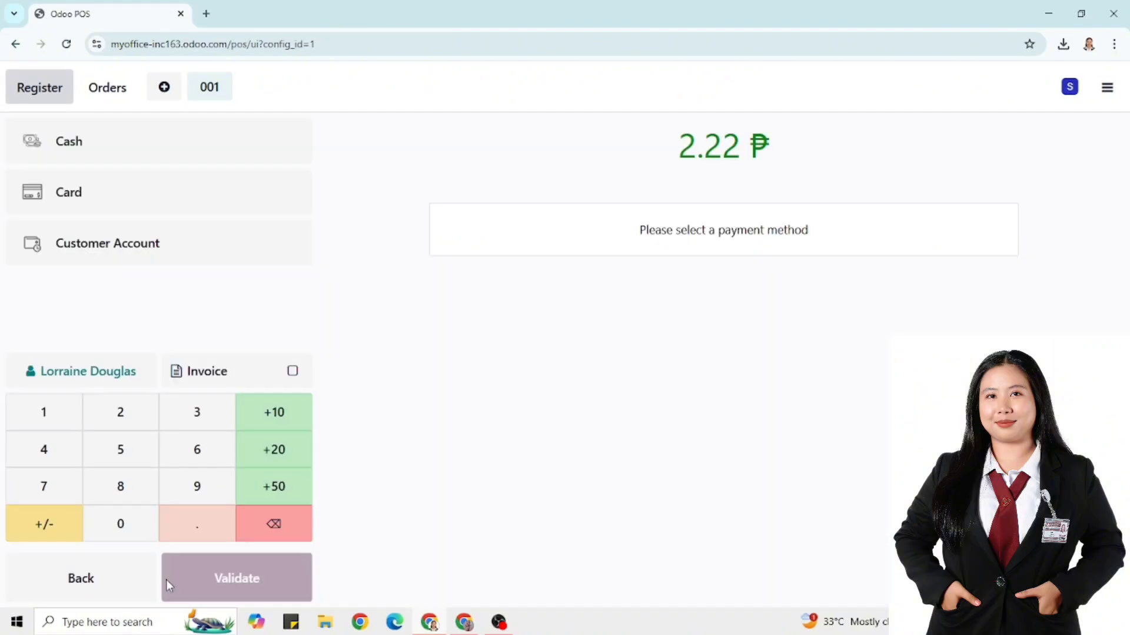
click(119, 416)
click(119, 527)
click(282, 583)
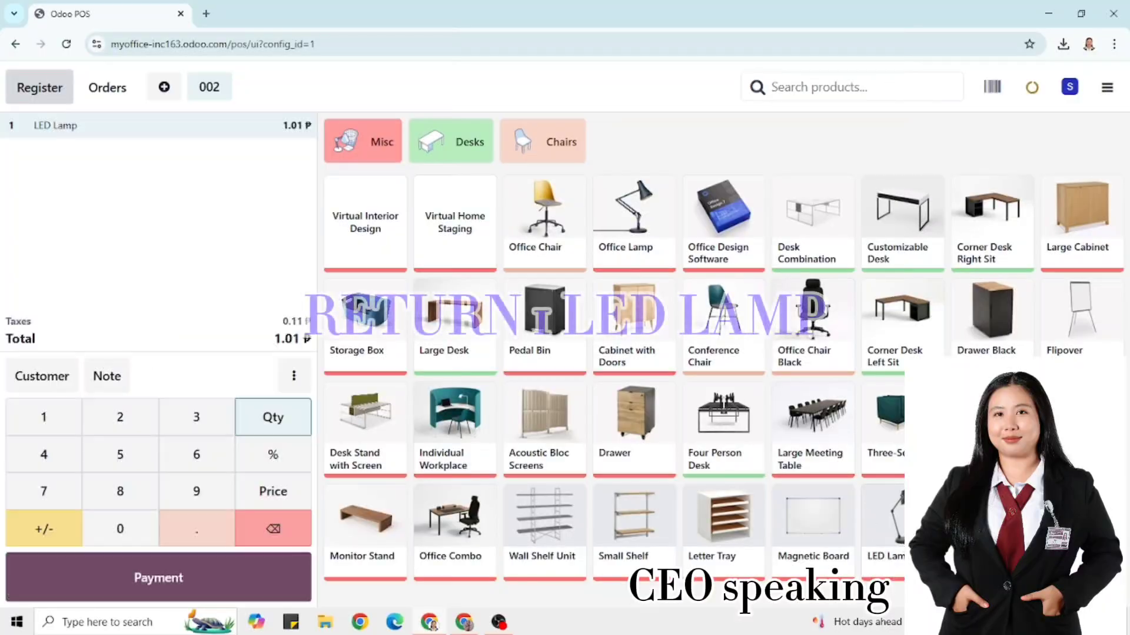
Refund one LED Lamp at -1.01 ₱ in cash and validate the return
click(44, 528)
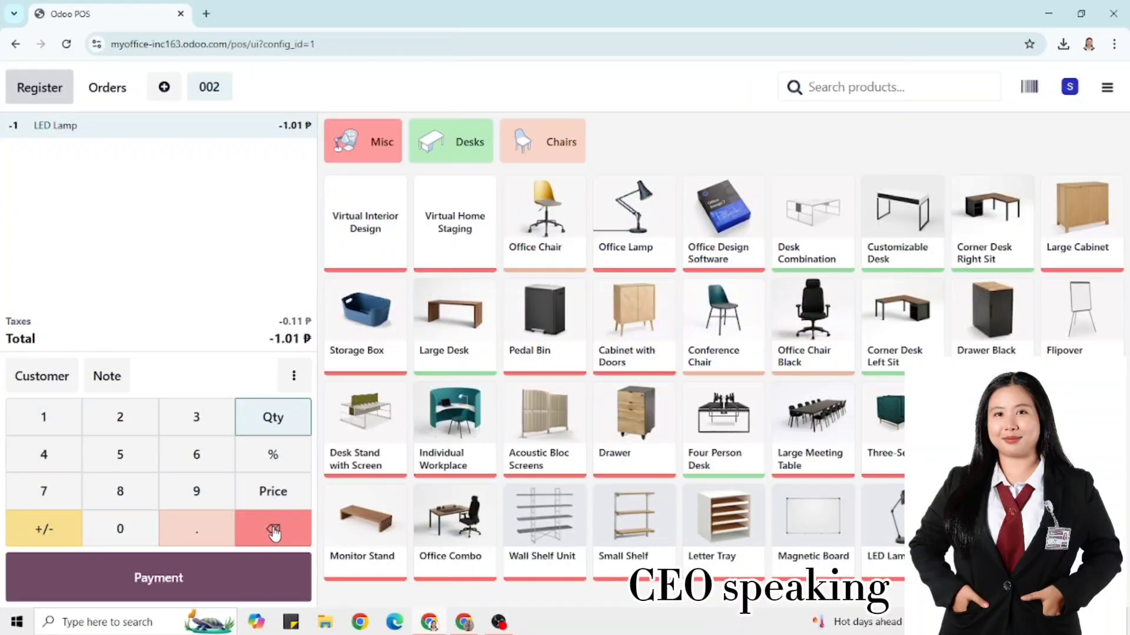
click(186, 580)
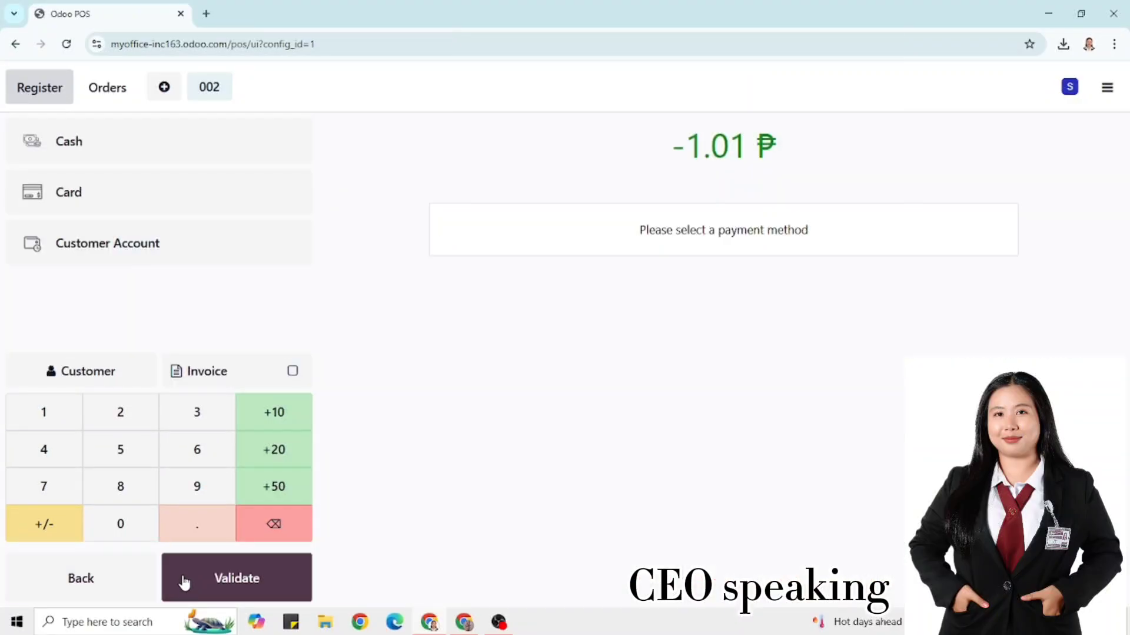
click(117, 527)
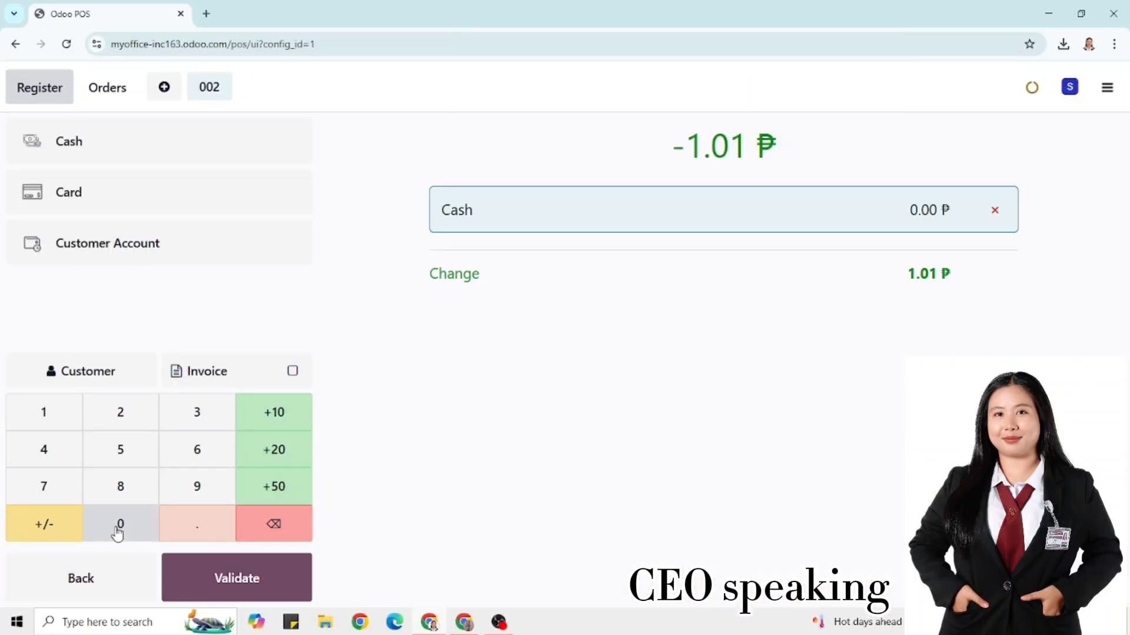
click(220, 580)
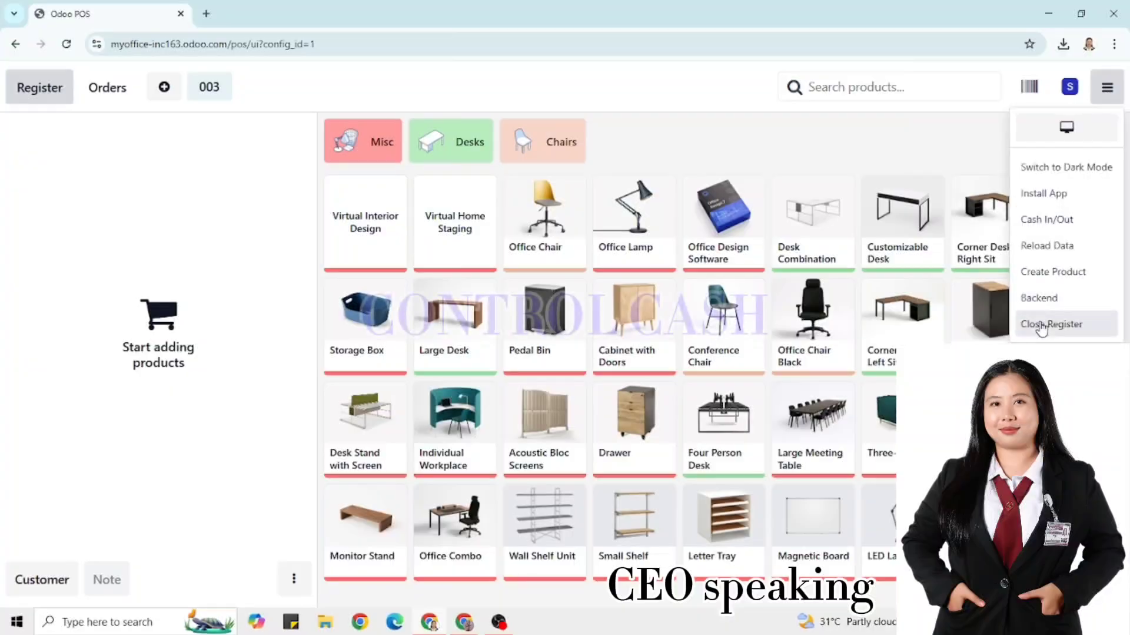
Close the register after counting 200.00 and 20.00 notes for 438.00 in cash
click(1049, 324)
click(727, 417)
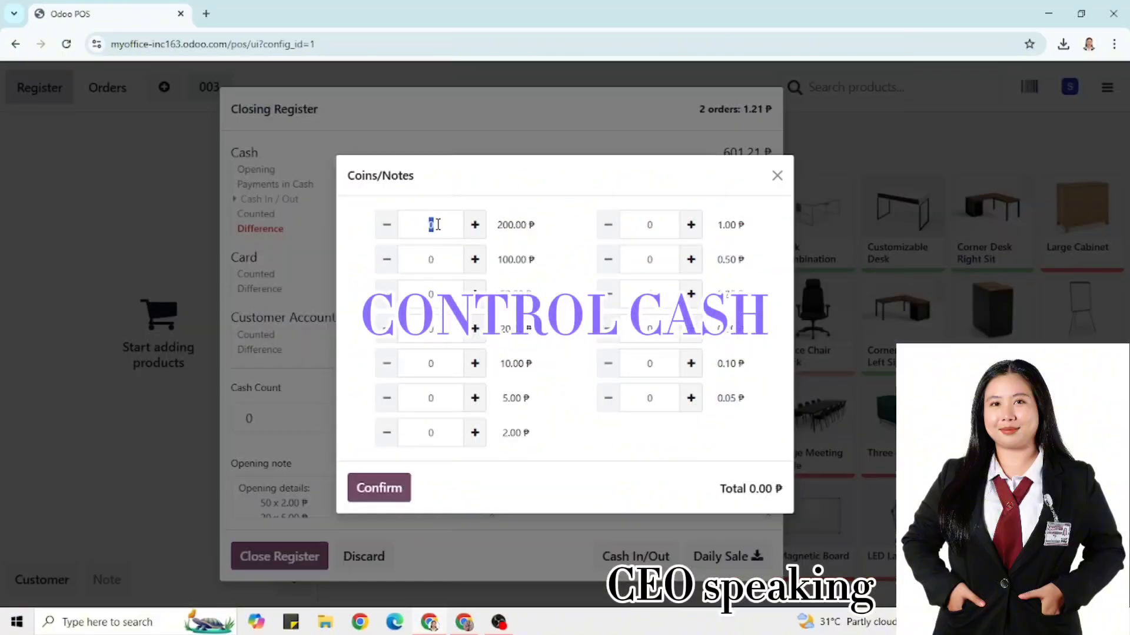
text(2)
click(432, 328)
text(1)
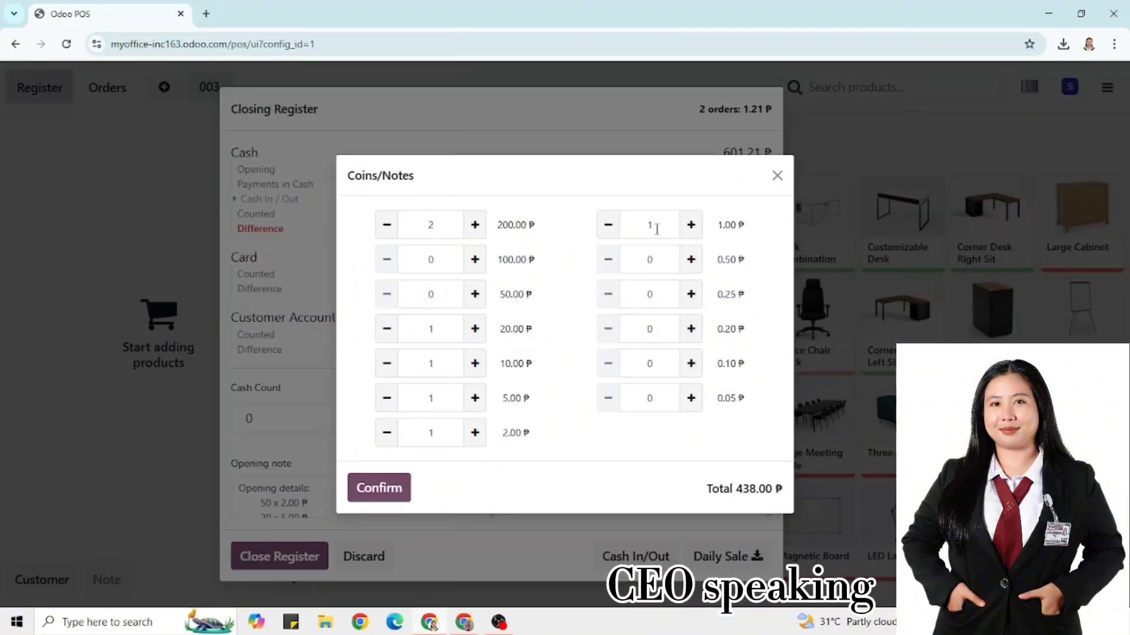
click(379, 488)
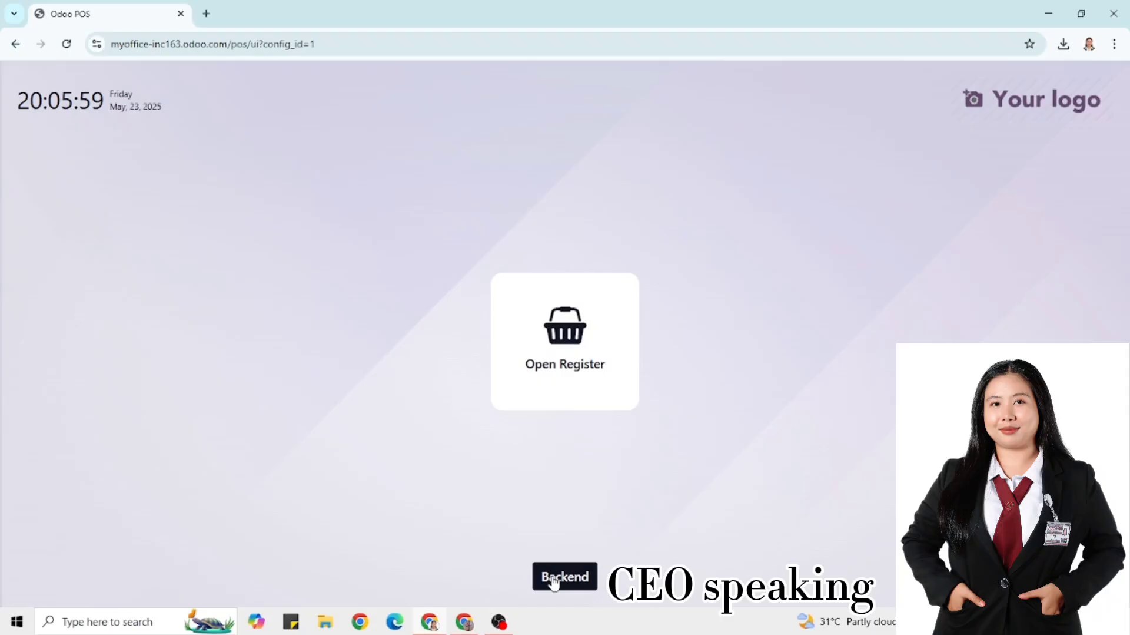
click(559, 577)
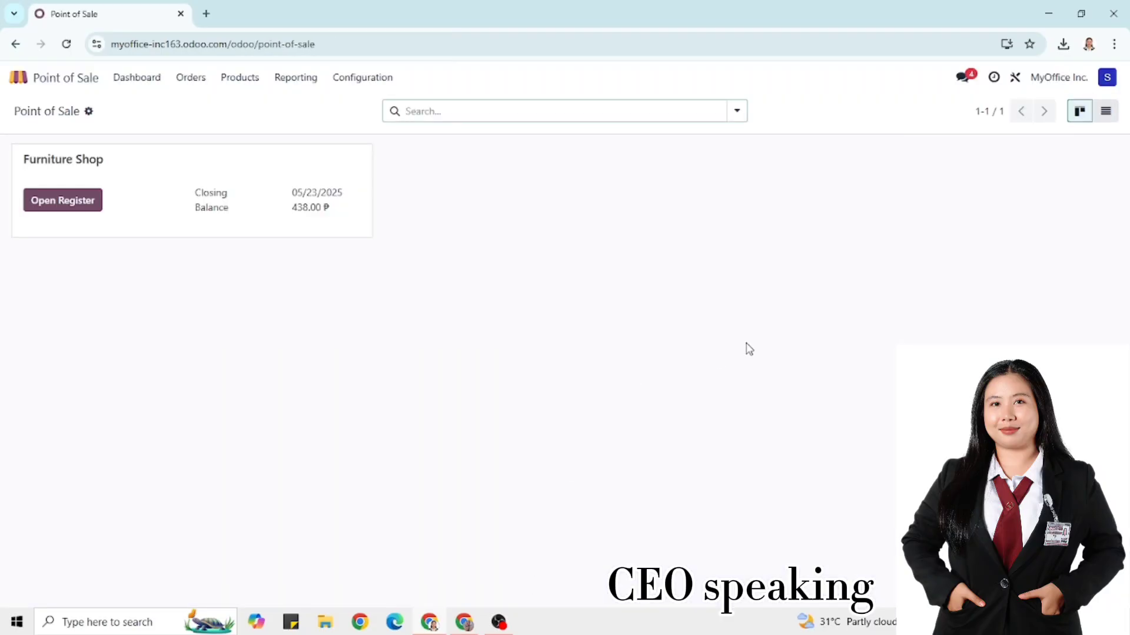
Open the Furniture Shop's sessions list from the Point of Sale dashboard
click(1106, 111)
click(611, 182)
click(16, 45)
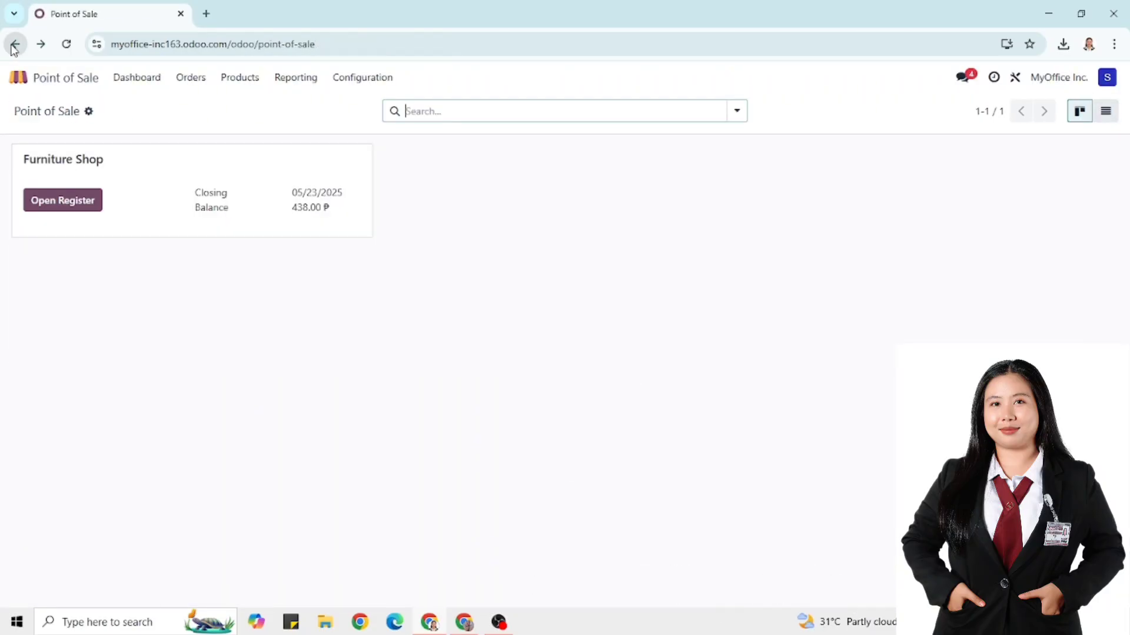
click(360, 157)
click(257, 230)
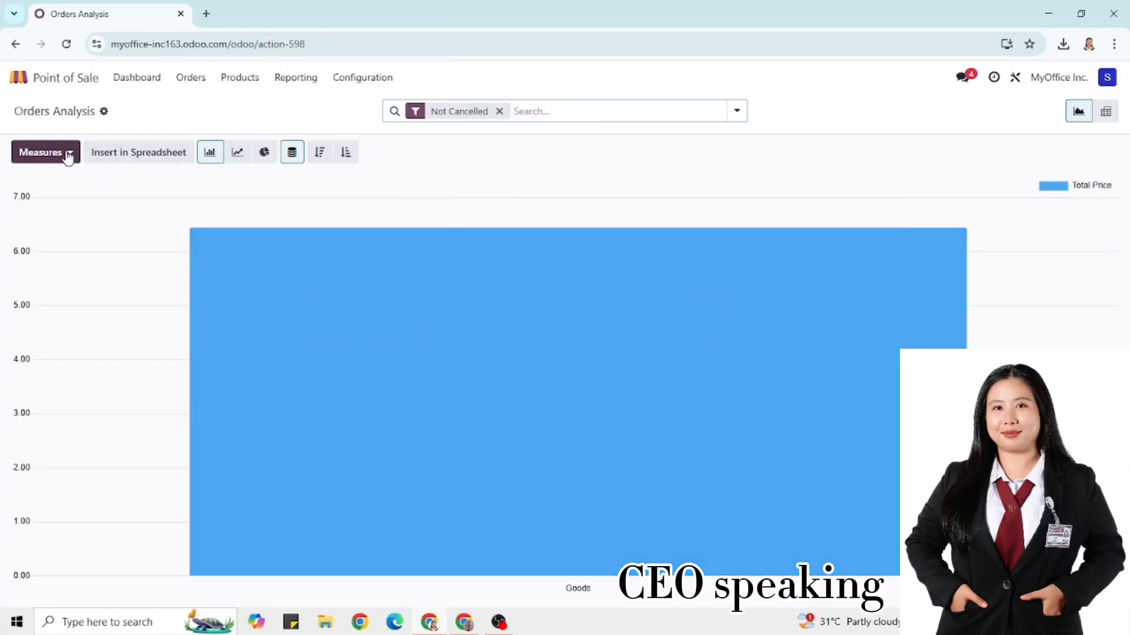
Show POS Orders Analysis as a Product Quantity pie chart grouped by product
click(66, 152)
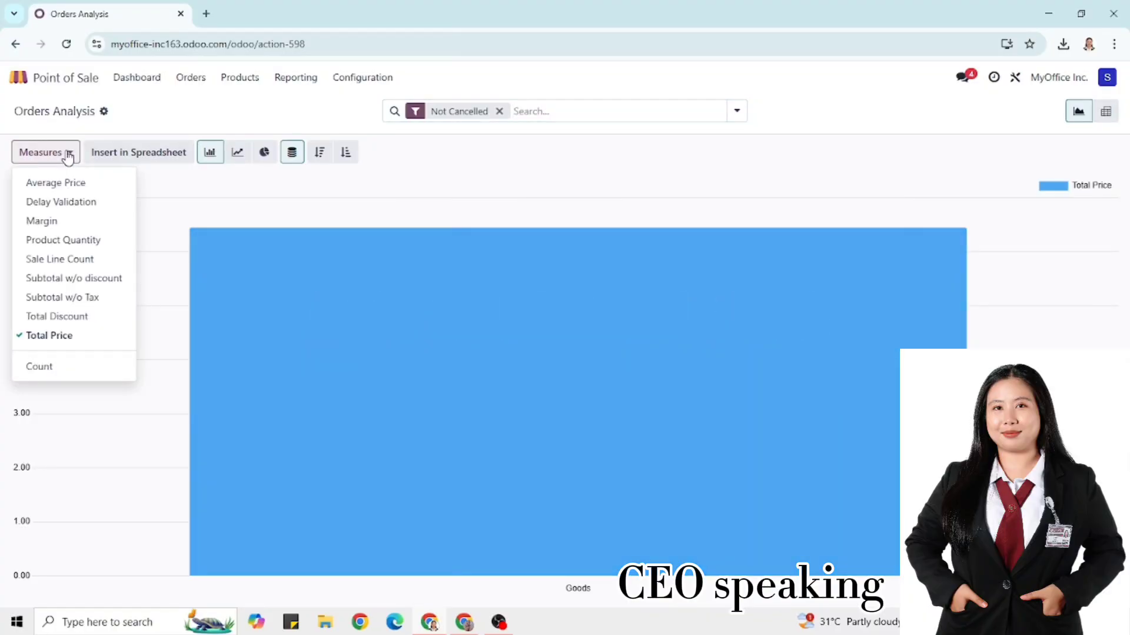
click(73, 240)
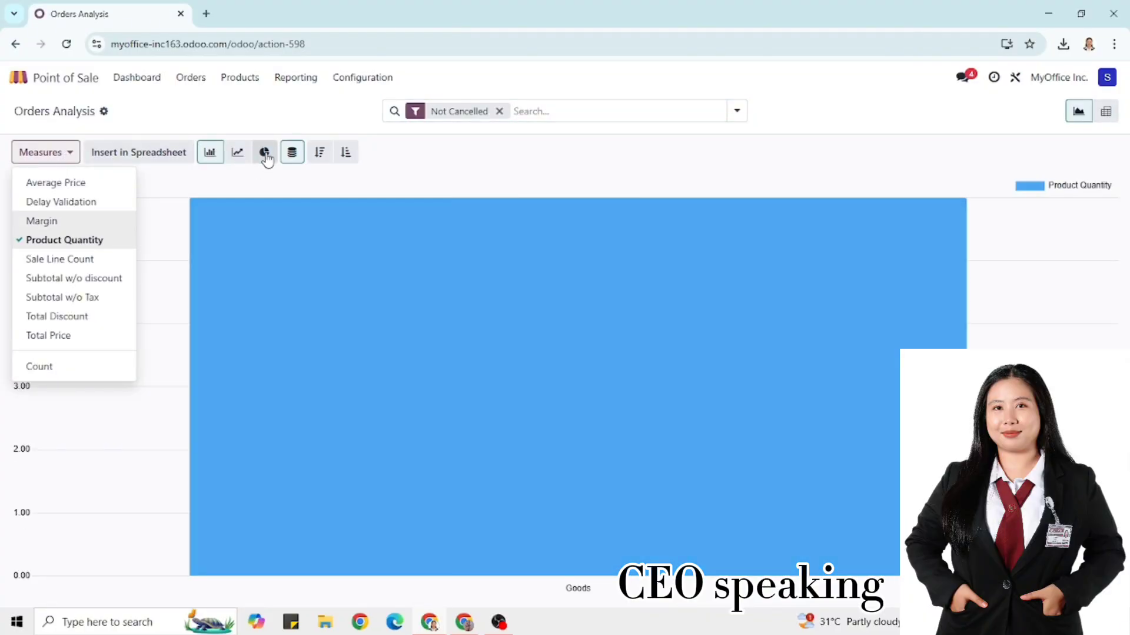
click(265, 152)
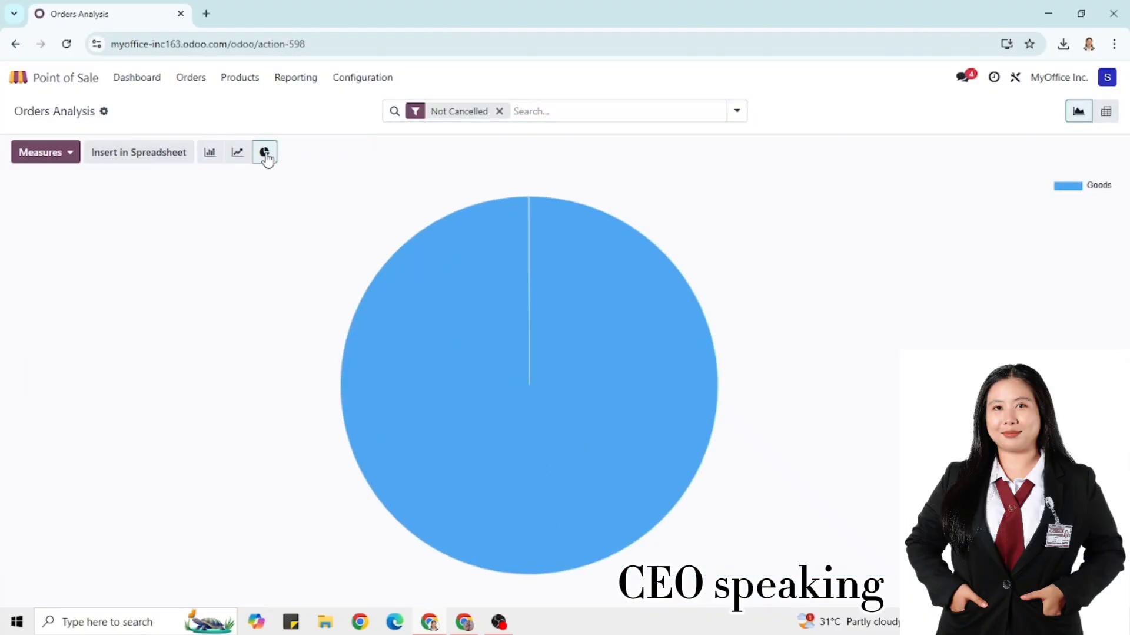
click(737, 110)
click(528, 212)
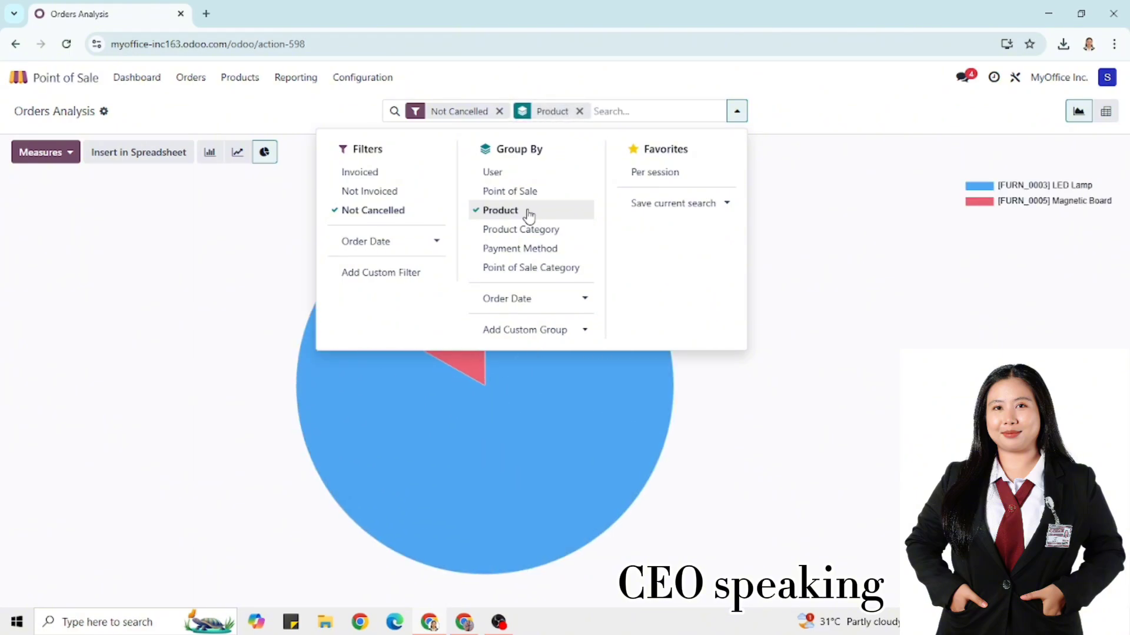
click(852, 260)
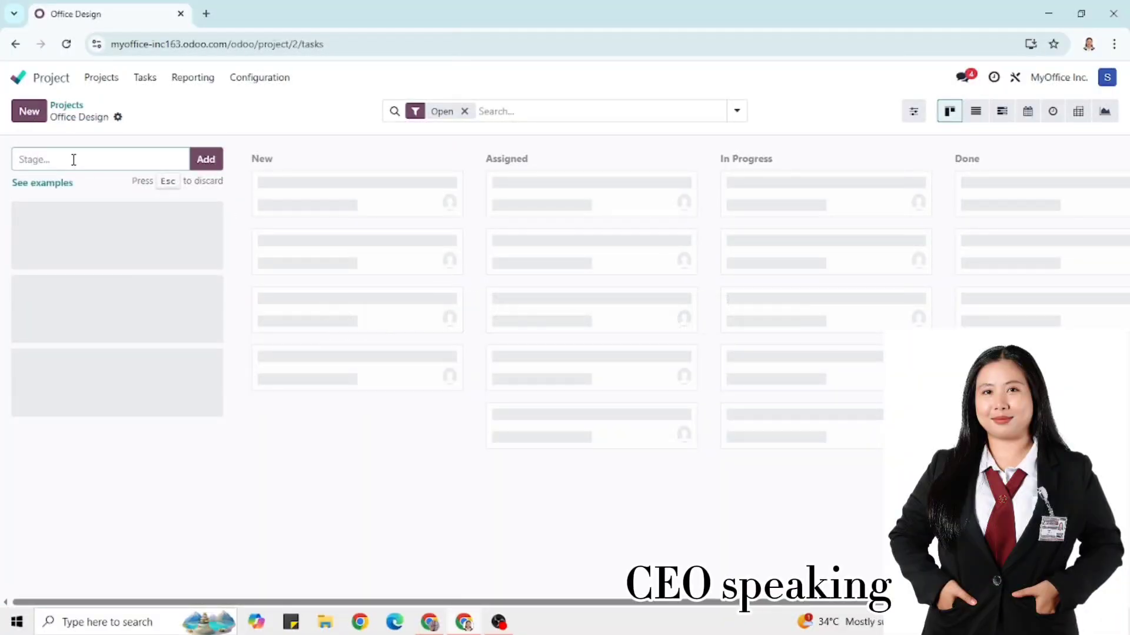
Add Meeting, Design, Floor Plan and Quotation stages to the Office Design project
click(209, 164)
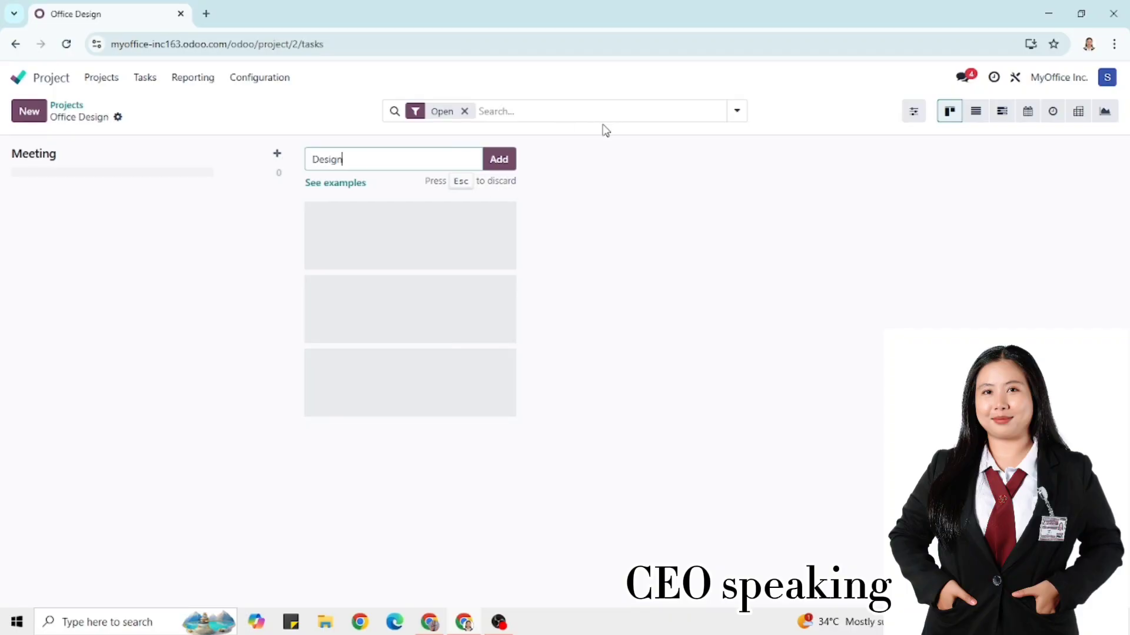
key(Return)
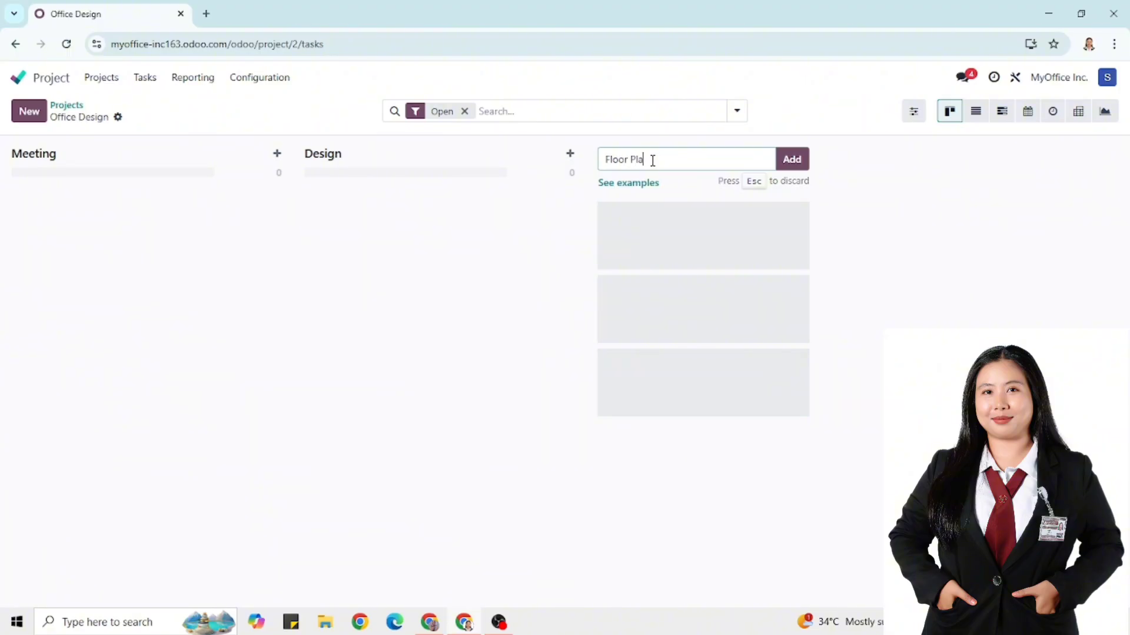
click(790, 160)
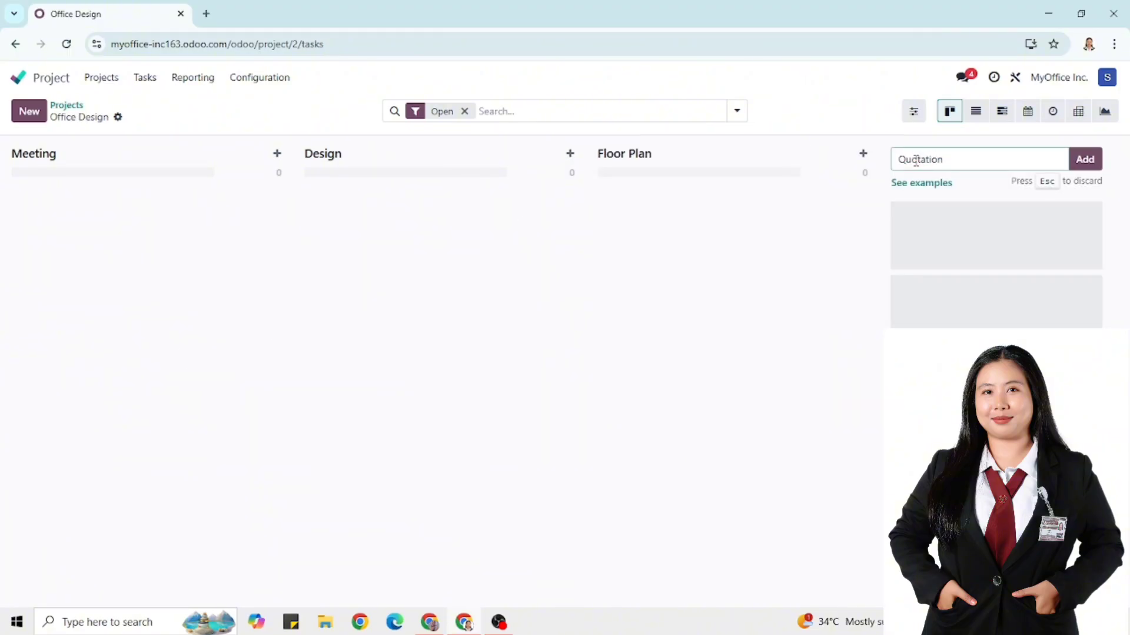
click(1082, 159)
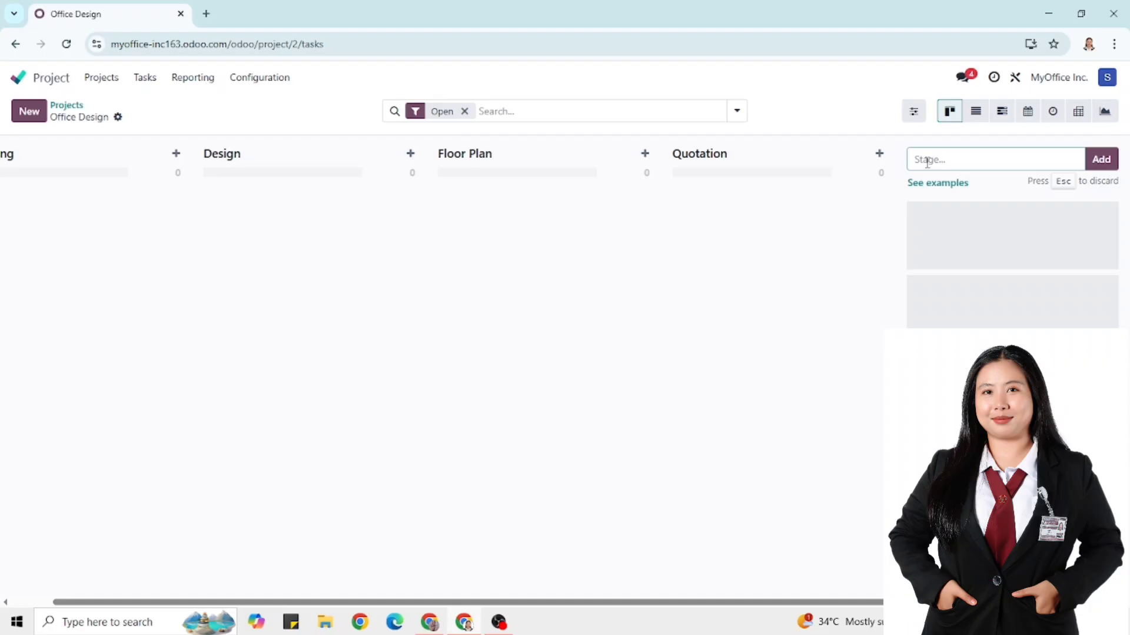
click(65, 106)
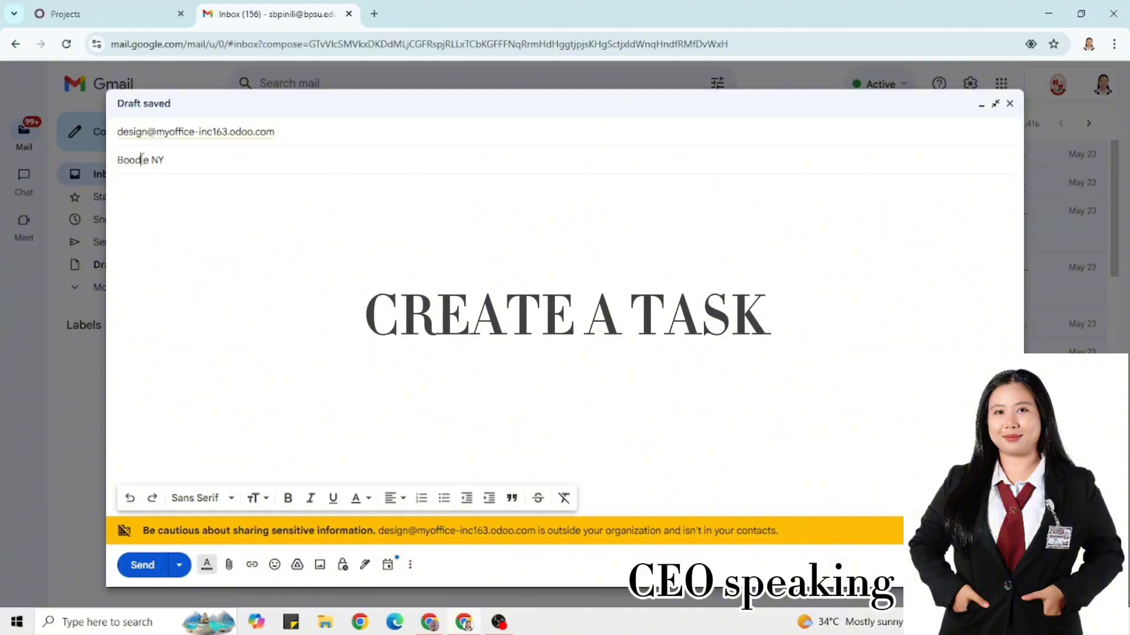
Write the opening greeting in the Boogle NY email body
click(151, 186)
text(Hi Lyme)
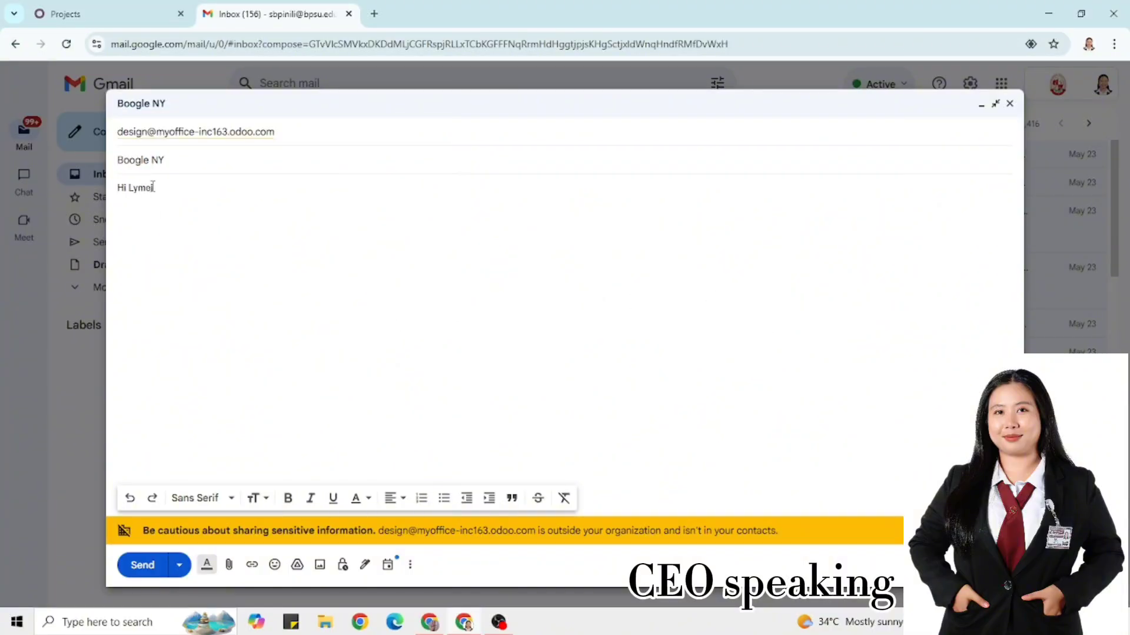
text(B)
key(BackSpace)
key(Return)
text(bOOFLE)
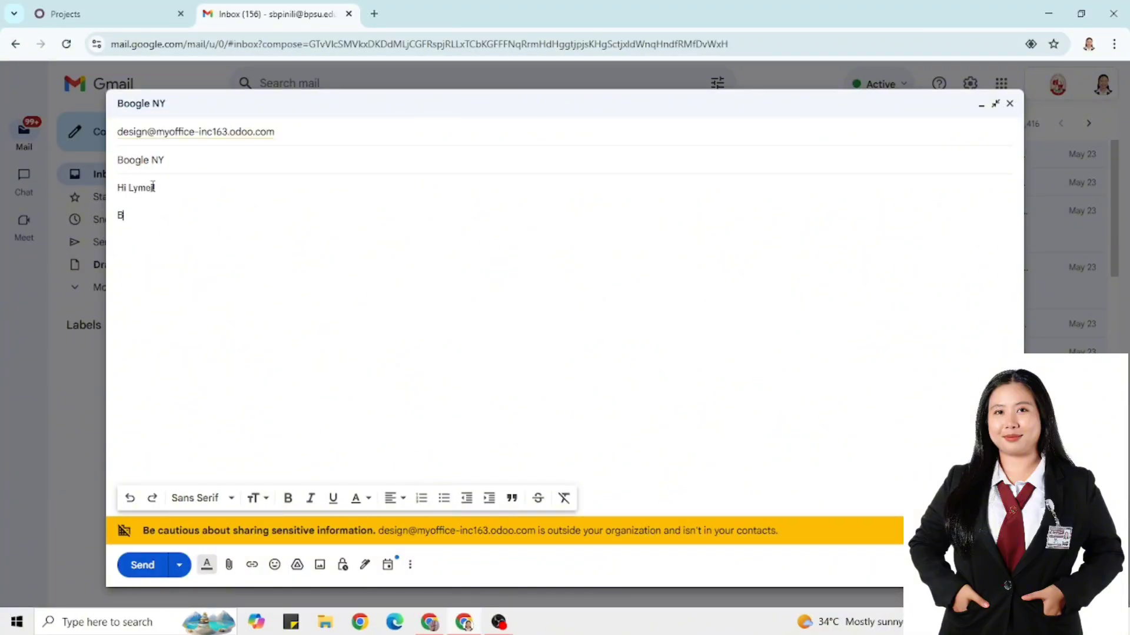
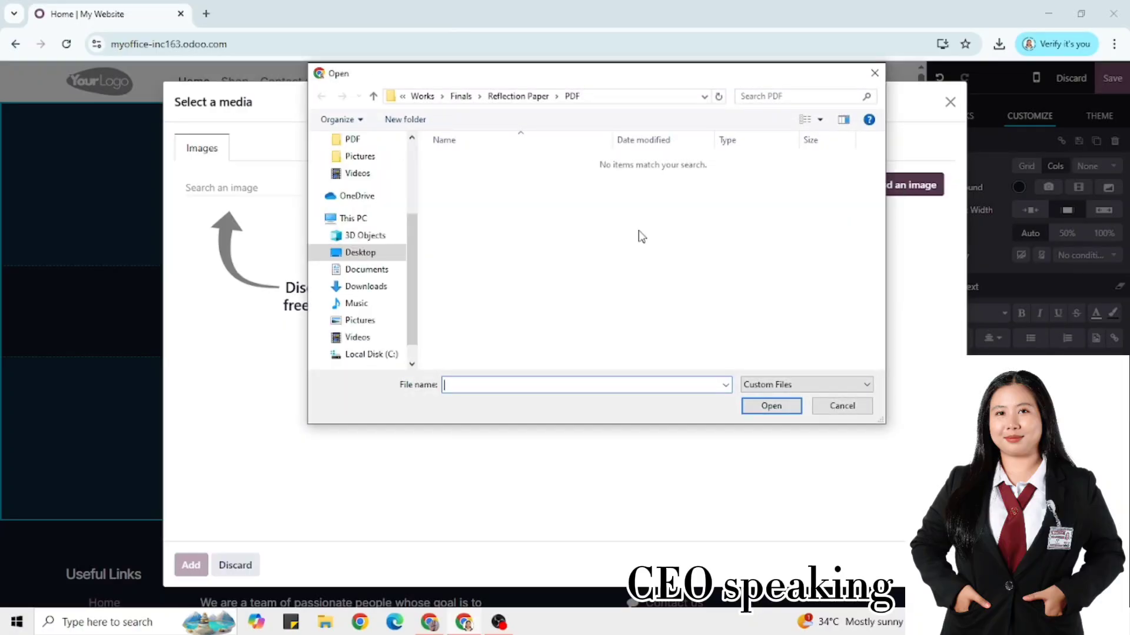
Set modern-office-design.png as the cover background and insert a Numbers block
double_click(638, 235)
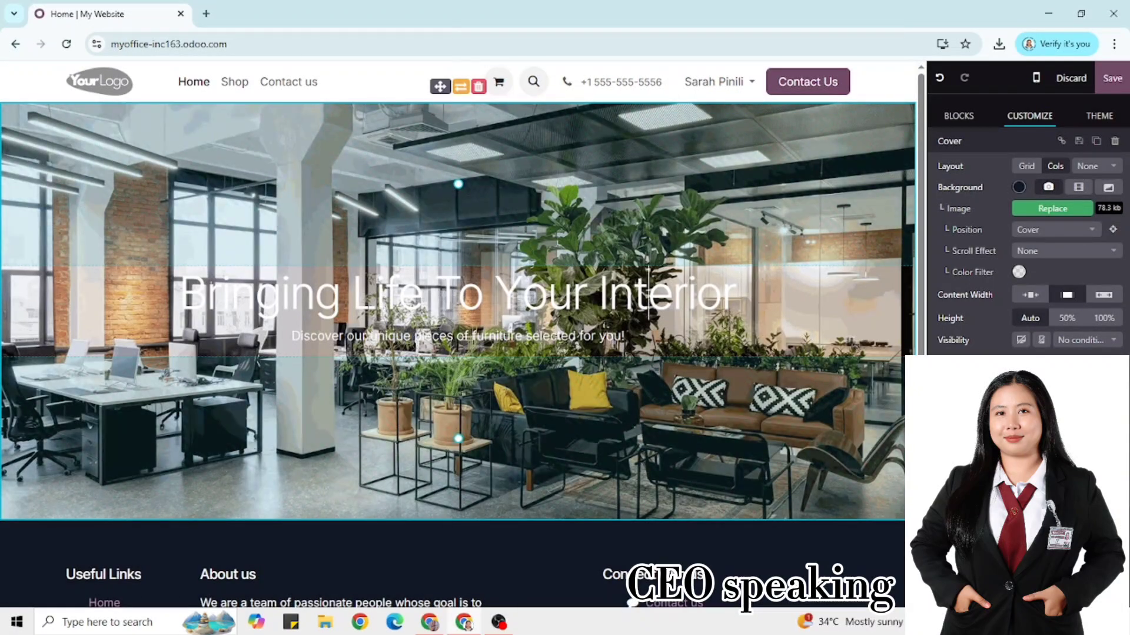
click(957, 117)
click(1085, 260)
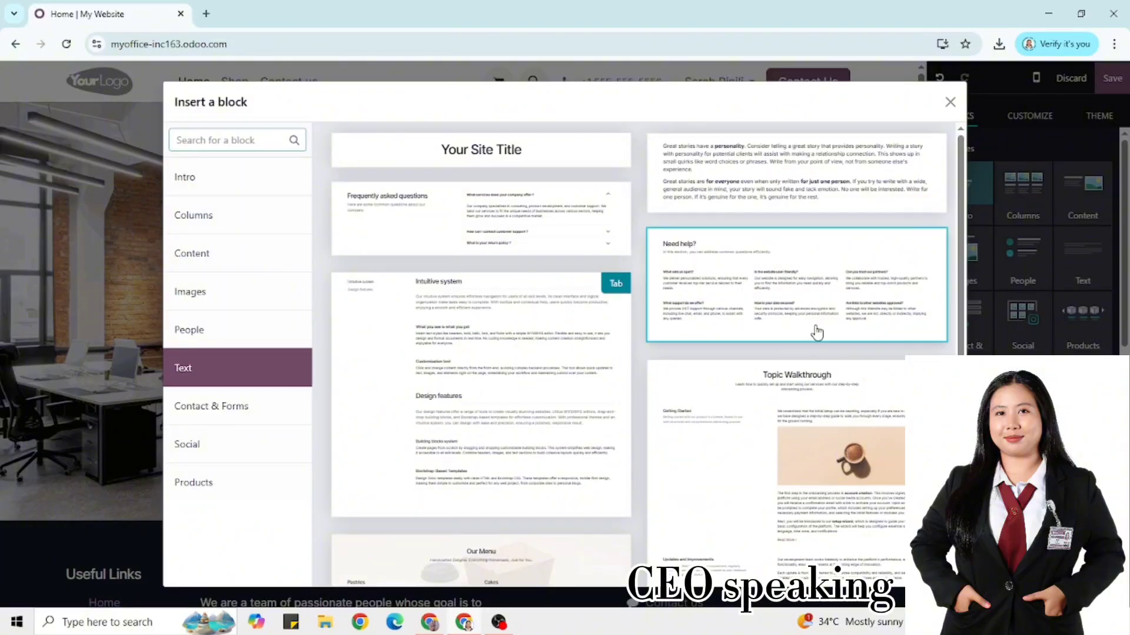
click(214, 141)
text(number)
click(479, 465)
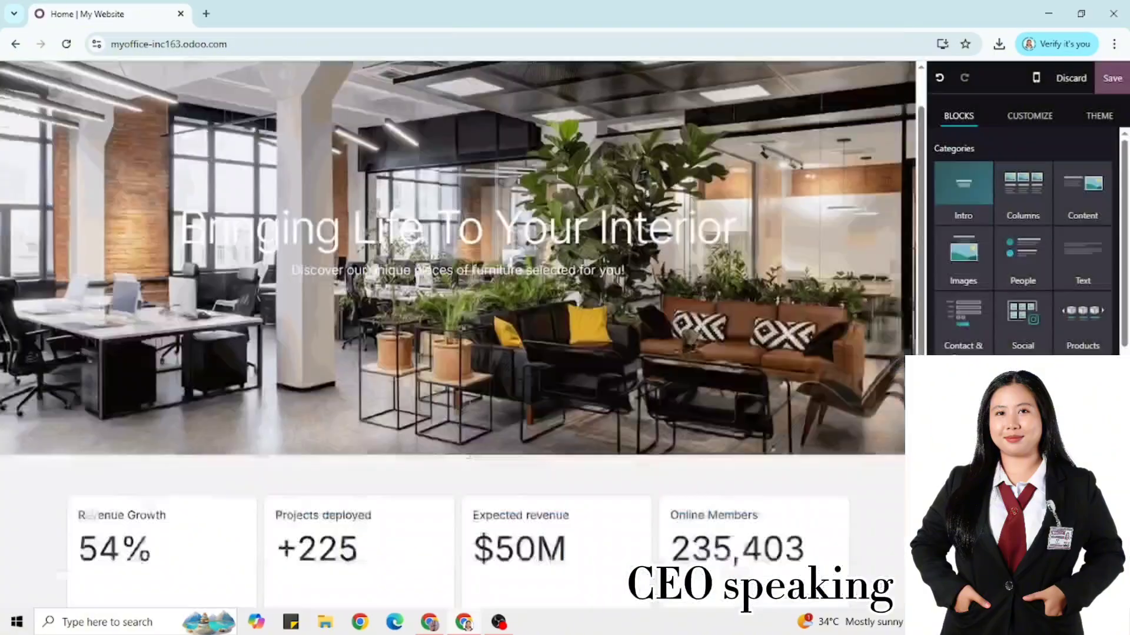
Delete the four bottom-row number cells and make the first stat Customers 580
click(196, 285)
click(393, 285)
click(590, 285)
click(788, 285)
click(170, 216)
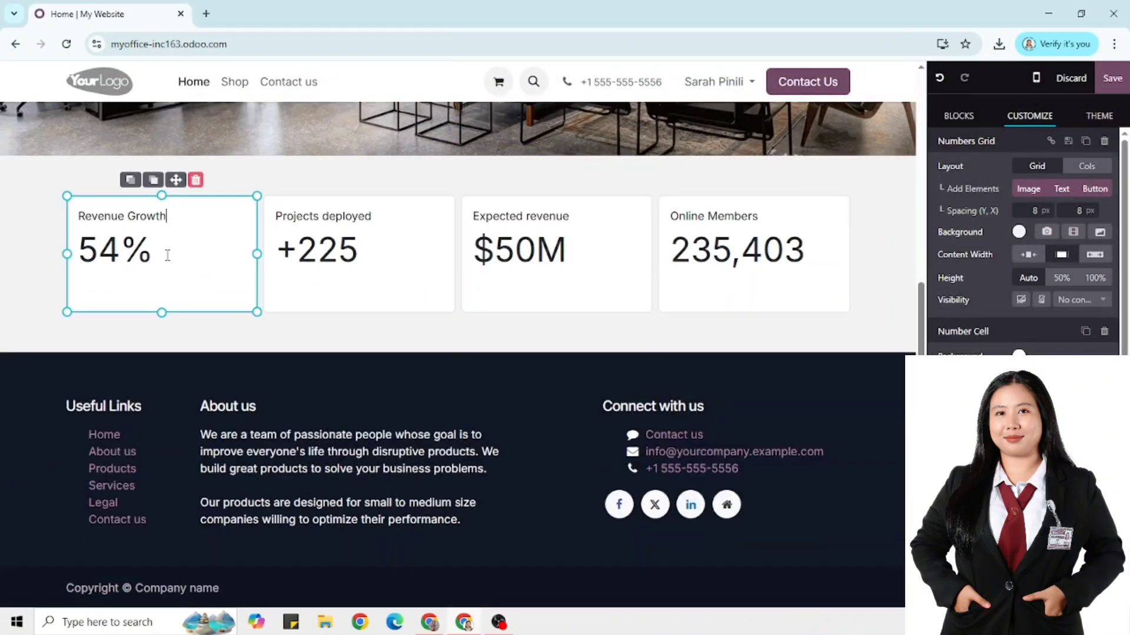
drag(64, 215, 184, 212)
text(Customers)
triple_click(119, 247)
text(580 )
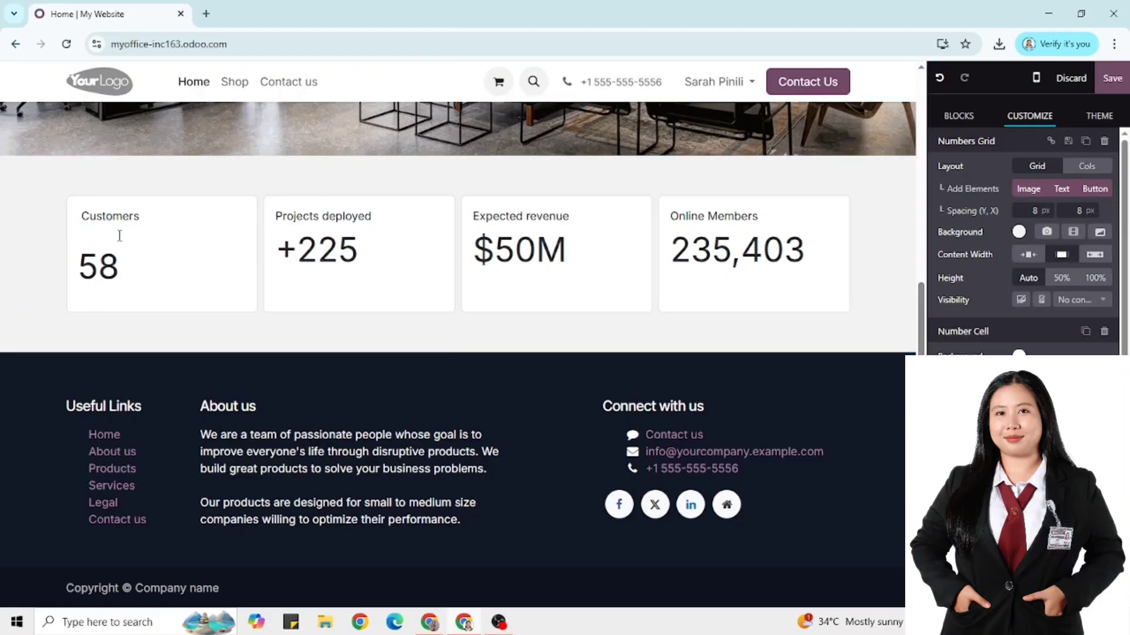
text(Employees)
Set the second stat to Employees 35 and the third to Design Products 120
triple_click(347, 250)
text(35)
click(577, 216)
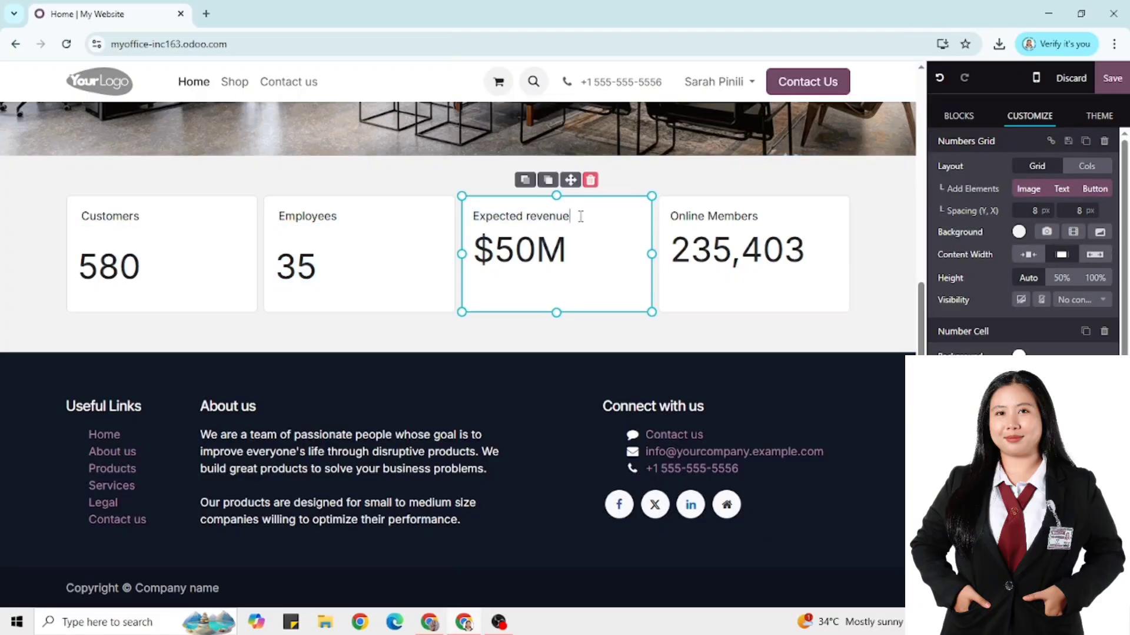
key(BackSpace)
key(BackSpace)
key(BackSpace)
key(BackSpace)
key(BackSpace)
key(BackSpace)
key(BackSpace)
key(BackSpace)
key(BackSpace)
key(BackSpace)
key(BackSpace)
key(BackSpace)
key(BackSpace)
key(BackSpace)
key(BackSpace)
key(BackSpace)
click(524, 217)
key(BackSpace)
text(P)
click(565, 253)
key(BackSpace)
key(BackSpace)
key(BackSpace)
key(BackSpace)
text(120)
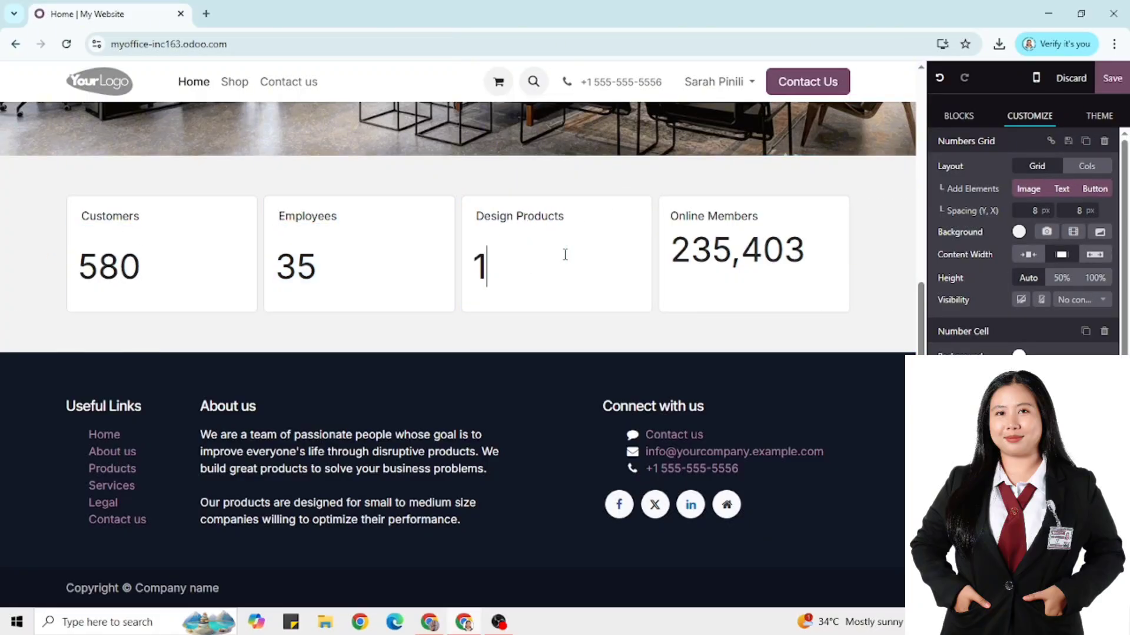
Change the last stat's title to Shops with the value 8
click(773, 213)
key(BackSpace)
key(BackSpace)
key(BackSpace)
key(BackSpace)
text(sHOPS)
key(BackSpace)
key(BackSpace)
key(BackSpace)
key(BackSpace)
key(BackSpace)
text(Shops)
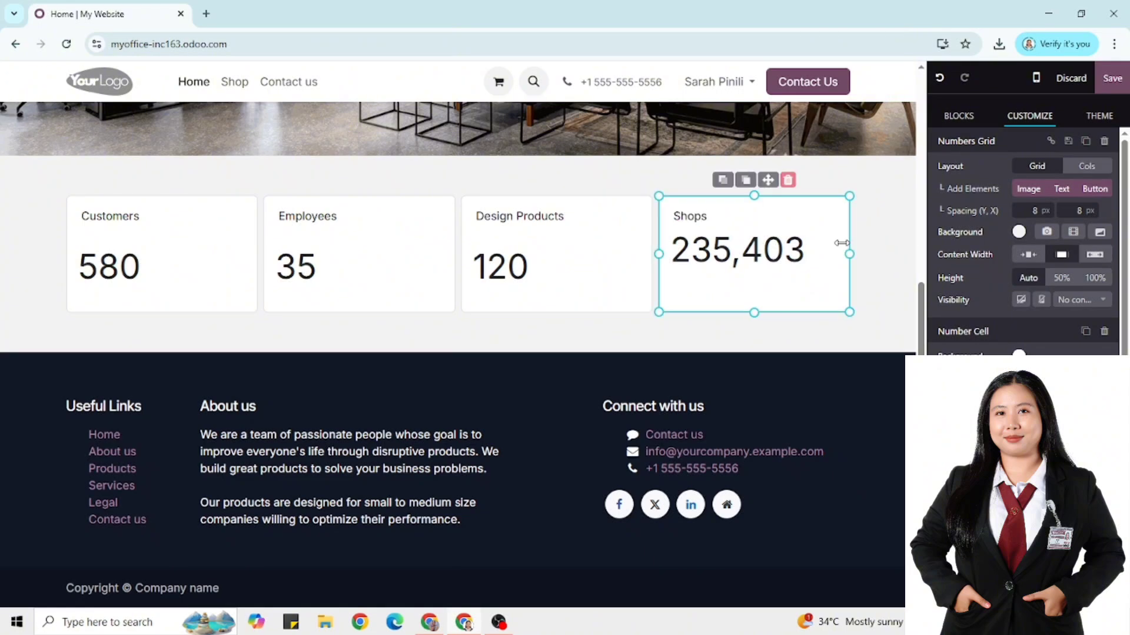
triple_click(796, 237)
text(8)
click(959, 116)
click(1008, 194)
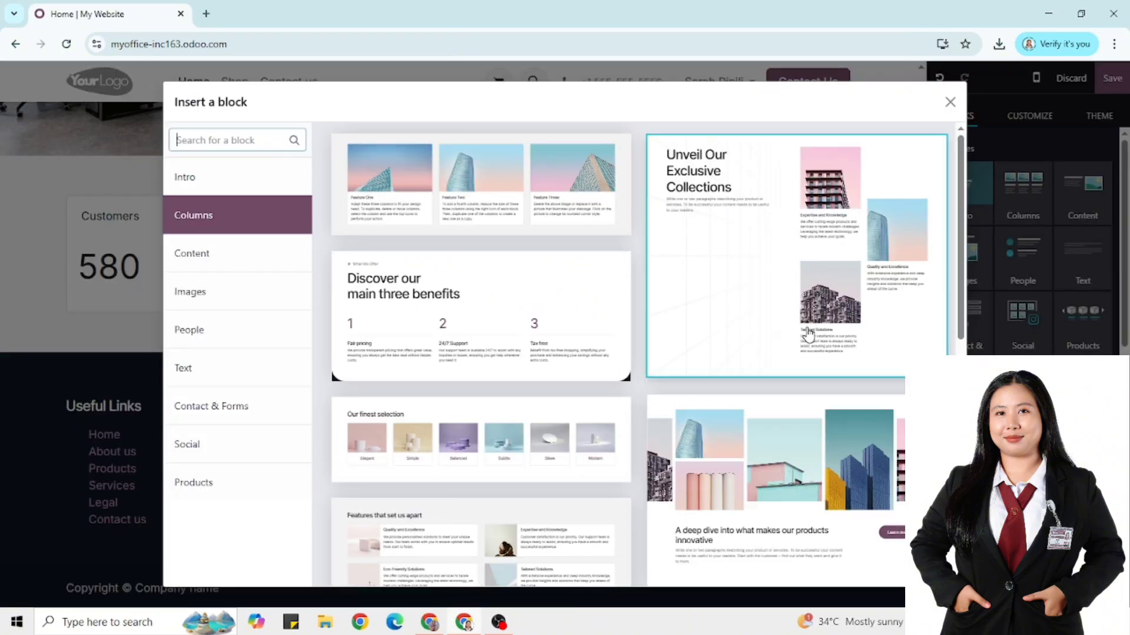
Add a three-column cards block titled You Customize, We Design, We Manufacture, without descriptions
click(434, 197)
drag(297, 404, 76, 352)
key(BackSpace)
drag(156, 330, 72, 330)
text(You Custom)
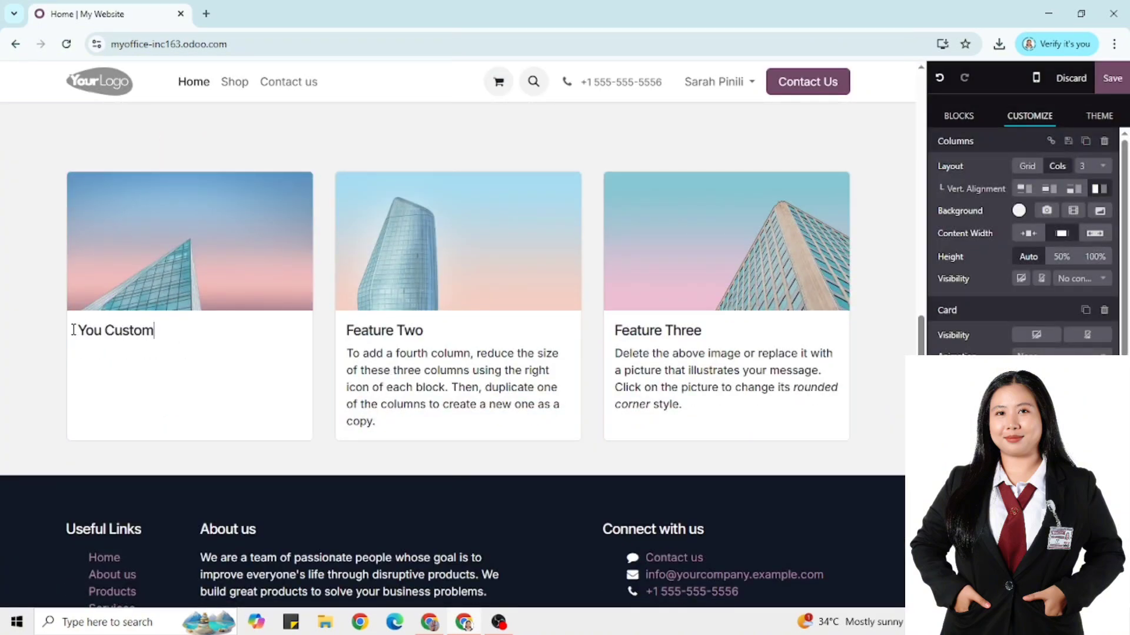
text(ize)
triple_click(400, 370)
key(BackSpace)
triple_click(399, 330)
text(we Design)
triple_click(724, 377)
key(BackSpace)
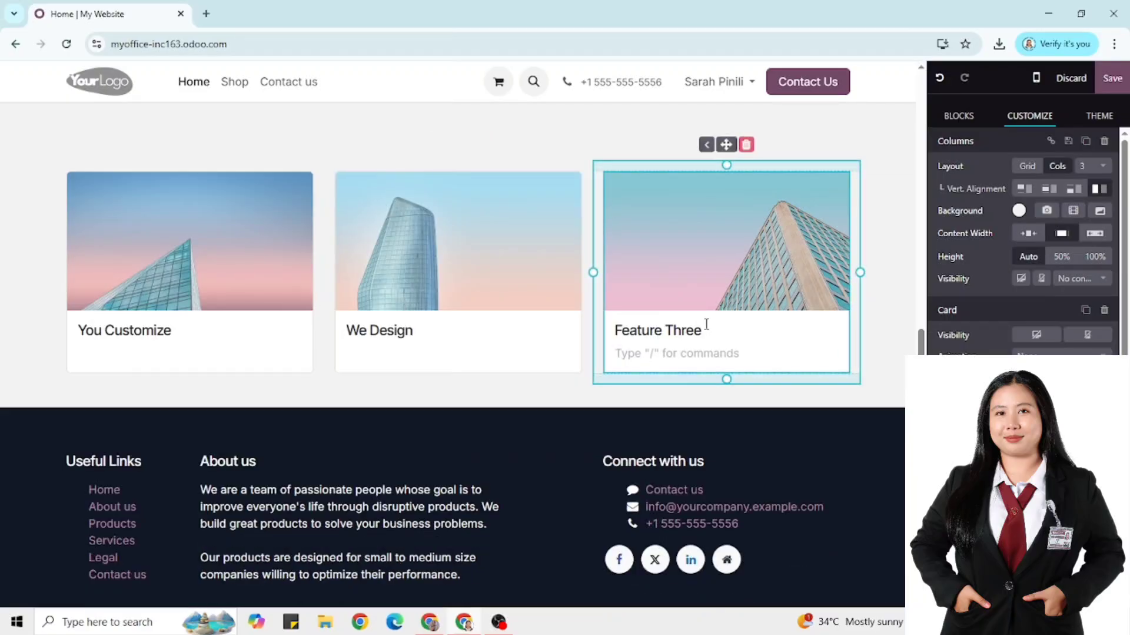
triple_click(677, 330)
text(We Manufacture)
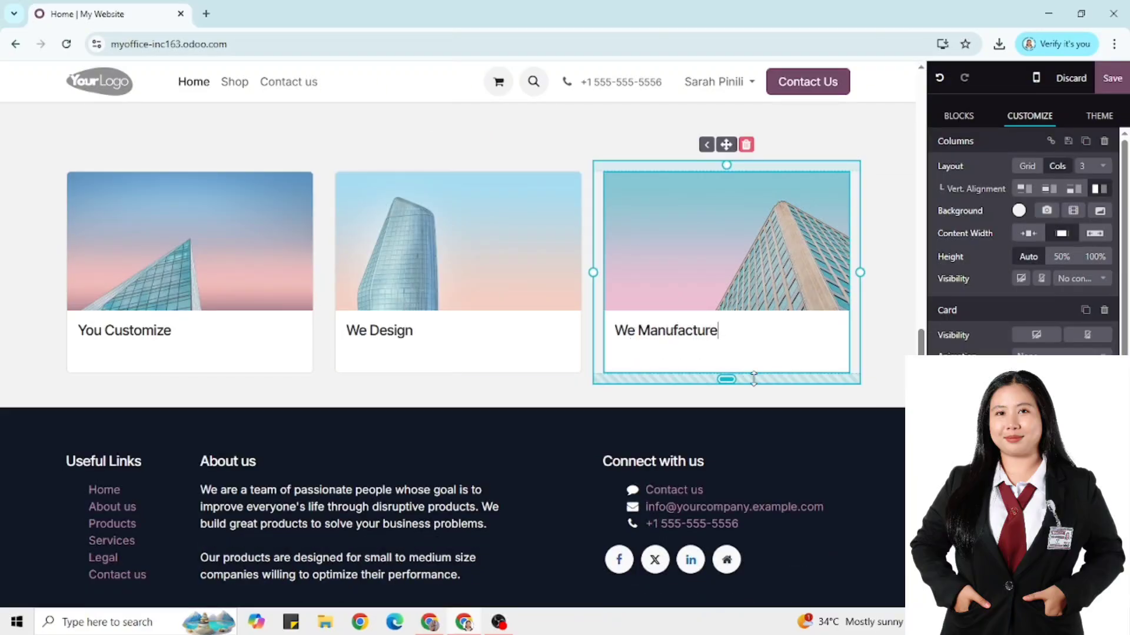
Replace the footer e-mail with the design address and paste it into the copyright line
scroll(836, 447, down, 1)
triple_click(842, 451)
key(BackSpace)
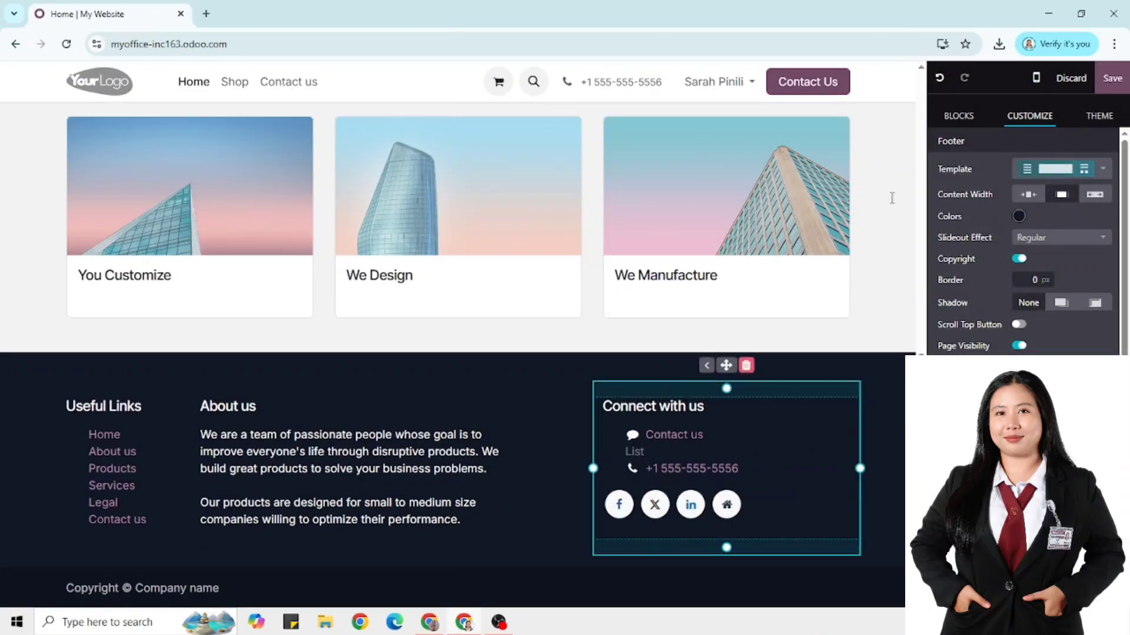
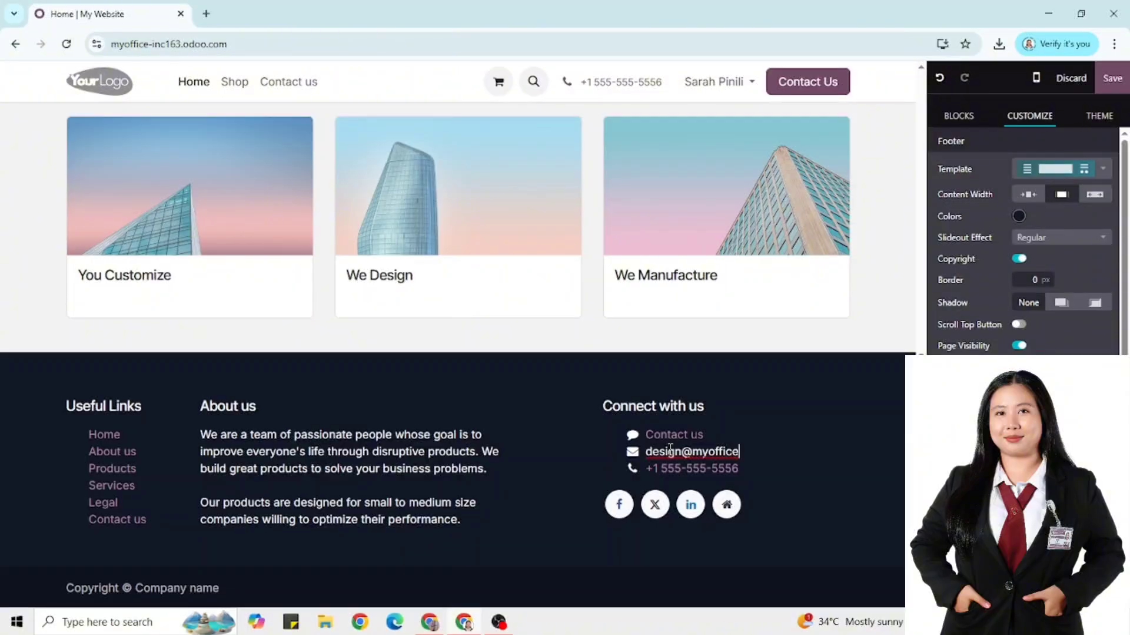
triple_click(647, 450)
key(ctrl+c)
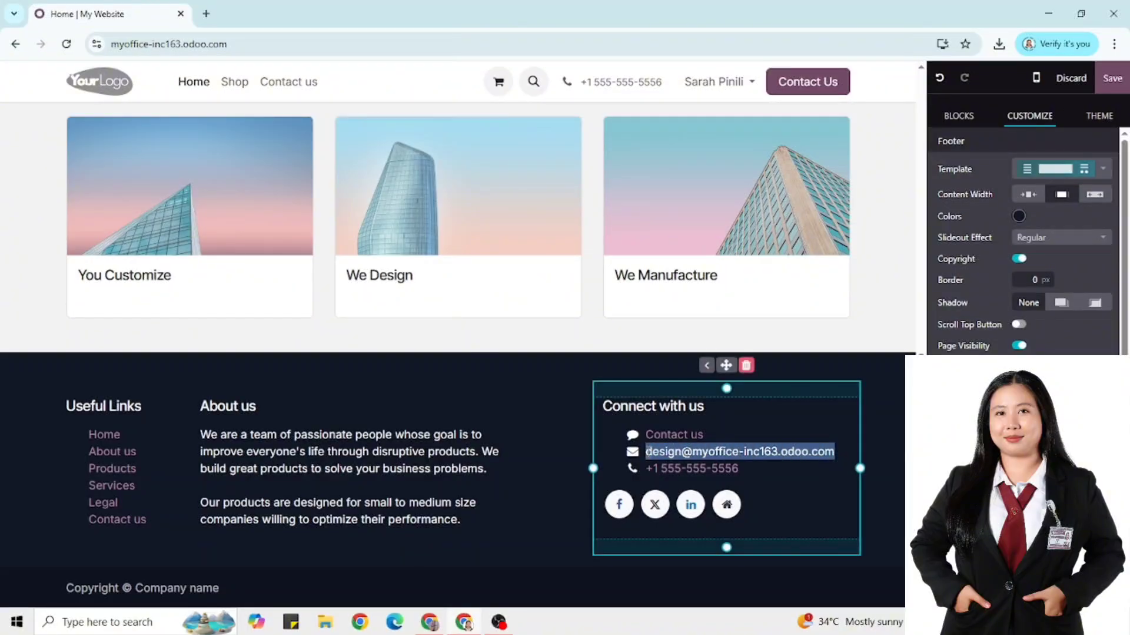
drag(220, 588, 80, 598)
click(254, 589)
key(BackSpace)
key(BackSpace)
key(BackSpace)
key(BackSpace)
key(BackSpace)
key(BackSpace)
key(BackSpace)
key(BackSpace)
key(BackSpace)
key(BackSpace)
key(BackSpace)
key(BackSpace)
key(BackSpace)
key(BackSpace)
key(BackSpace)
key(BackSpace)
key(BackSpace)
key(BackSpace)
key(BackSpace)
key(BackSpace)
key(ctrl+v)
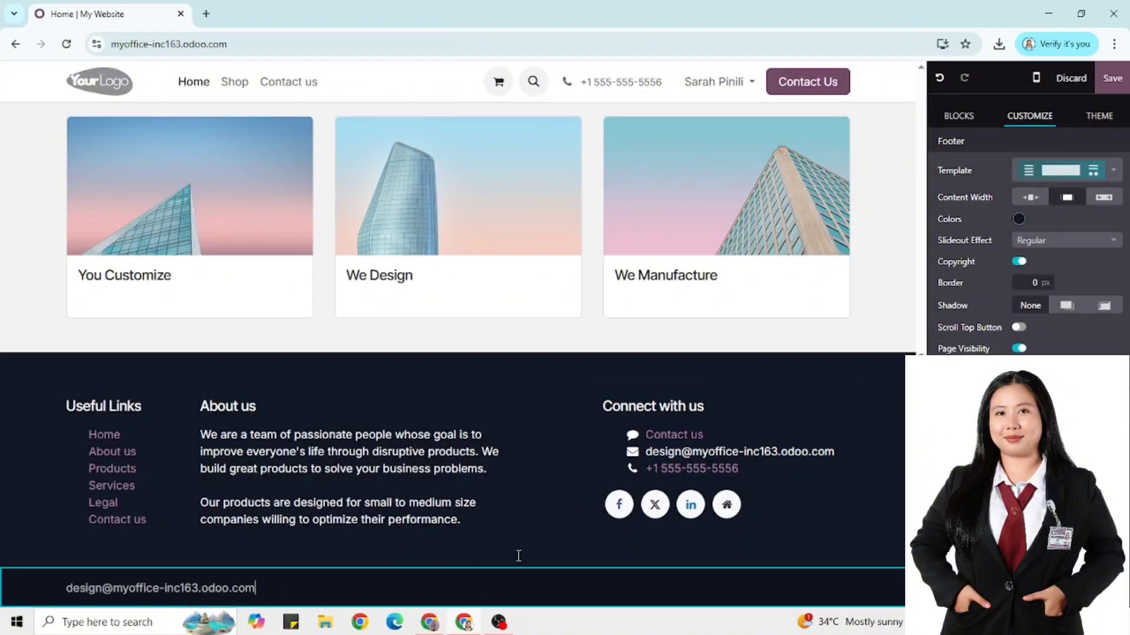
scroll(783, 344, up, 1)
click(783, 344)
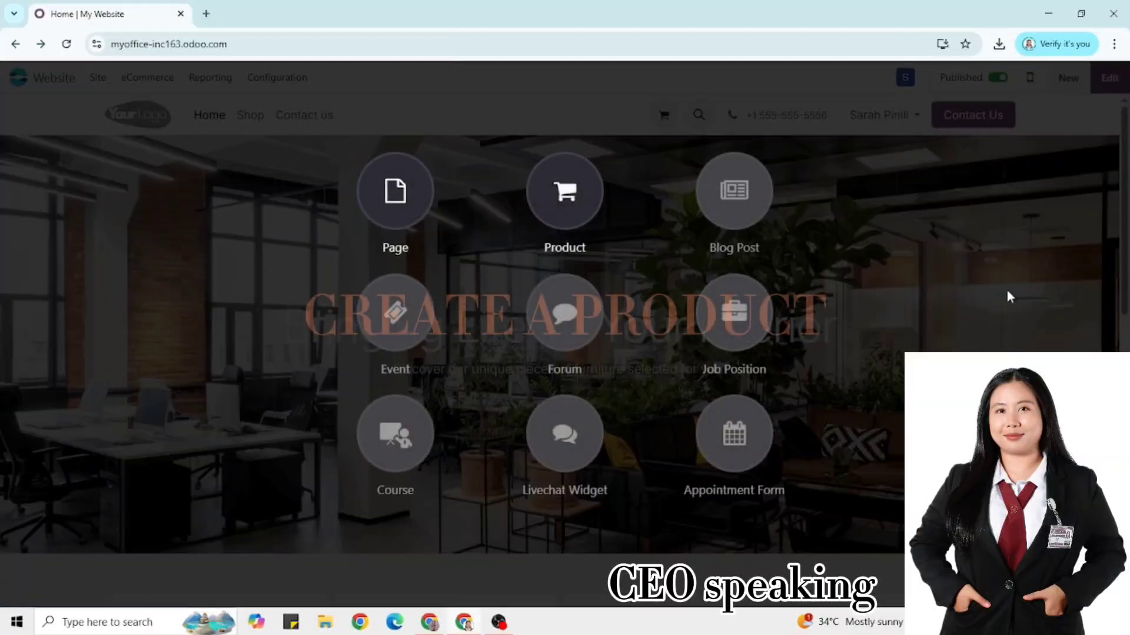
Create a new Office Chair product priced at 120.00
click(573, 203)
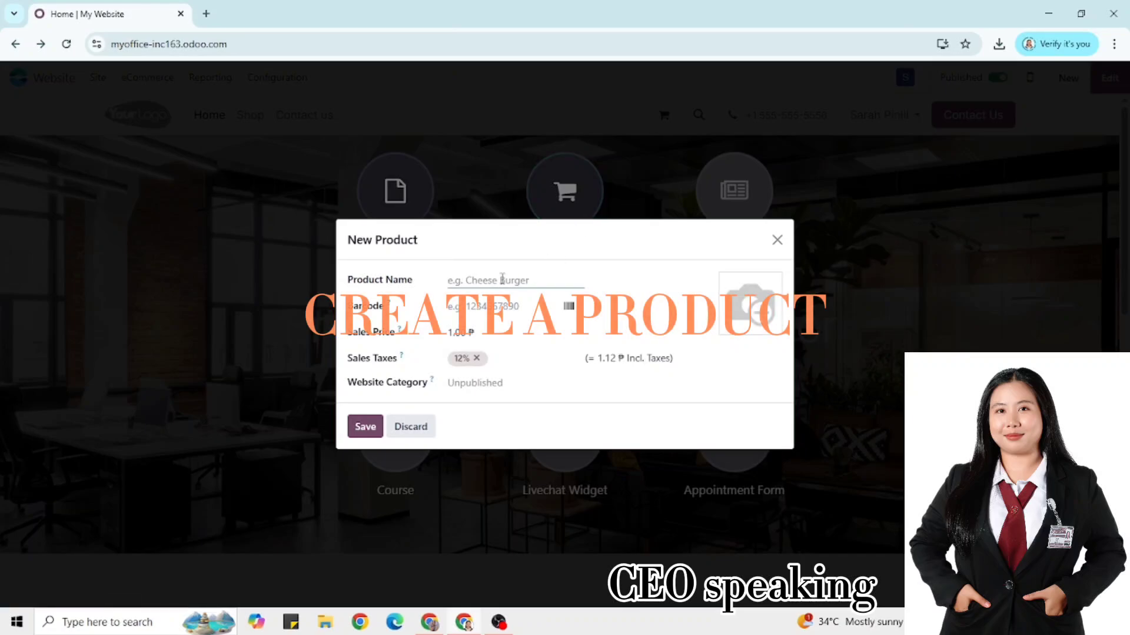
text(Office Chair)
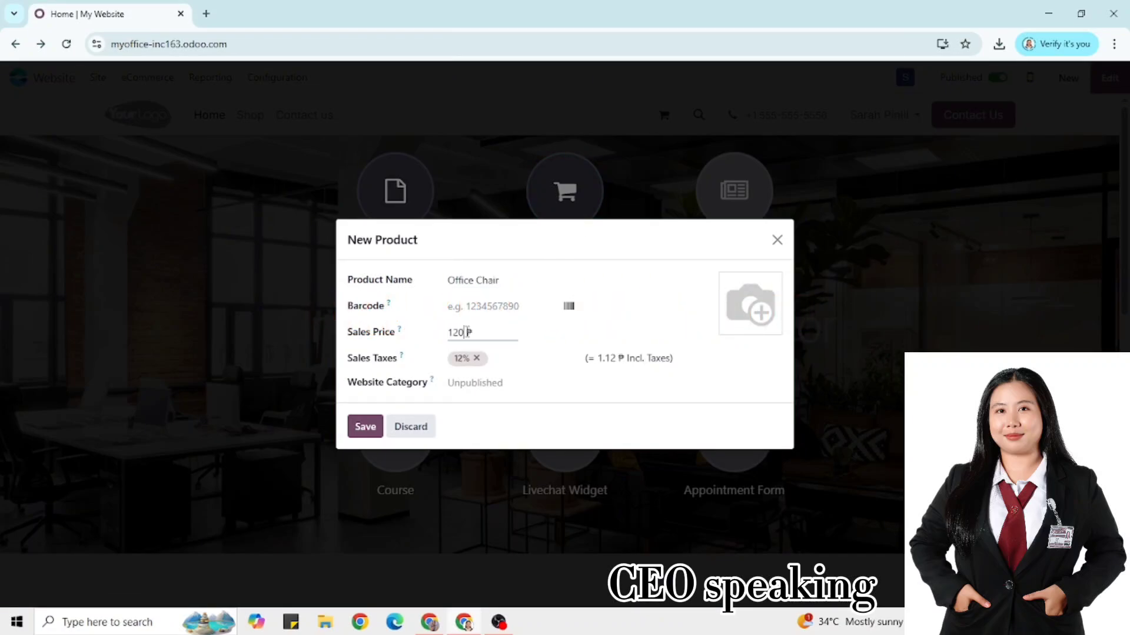
click(365, 427)
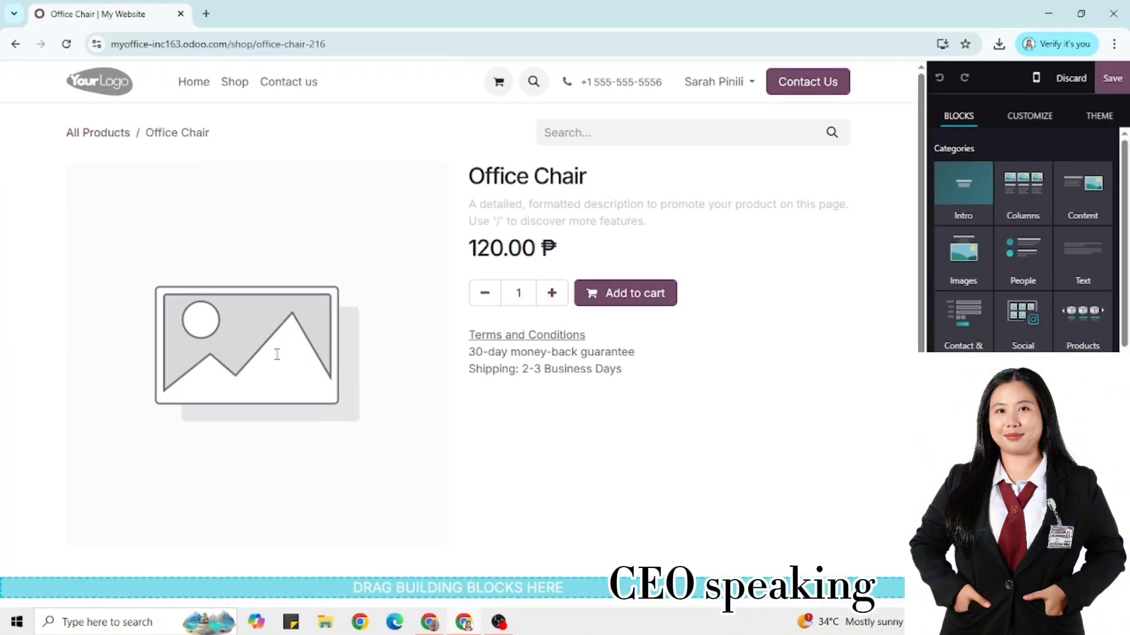
Upload office chair.jpg as the product image and save the page
click(296, 356)
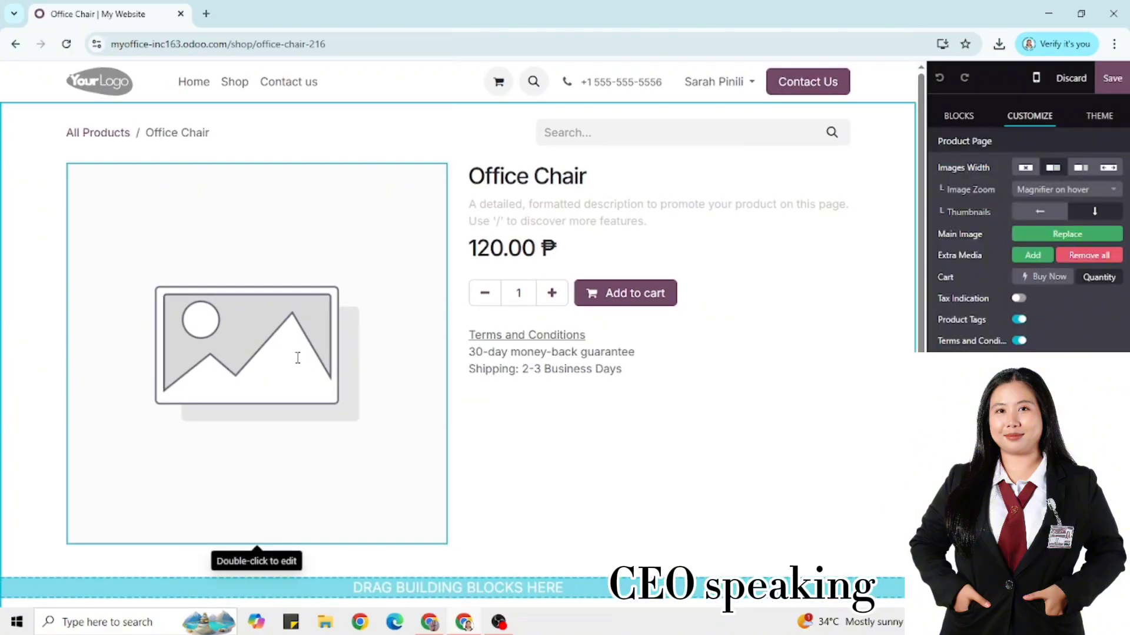
double_click(273, 474)
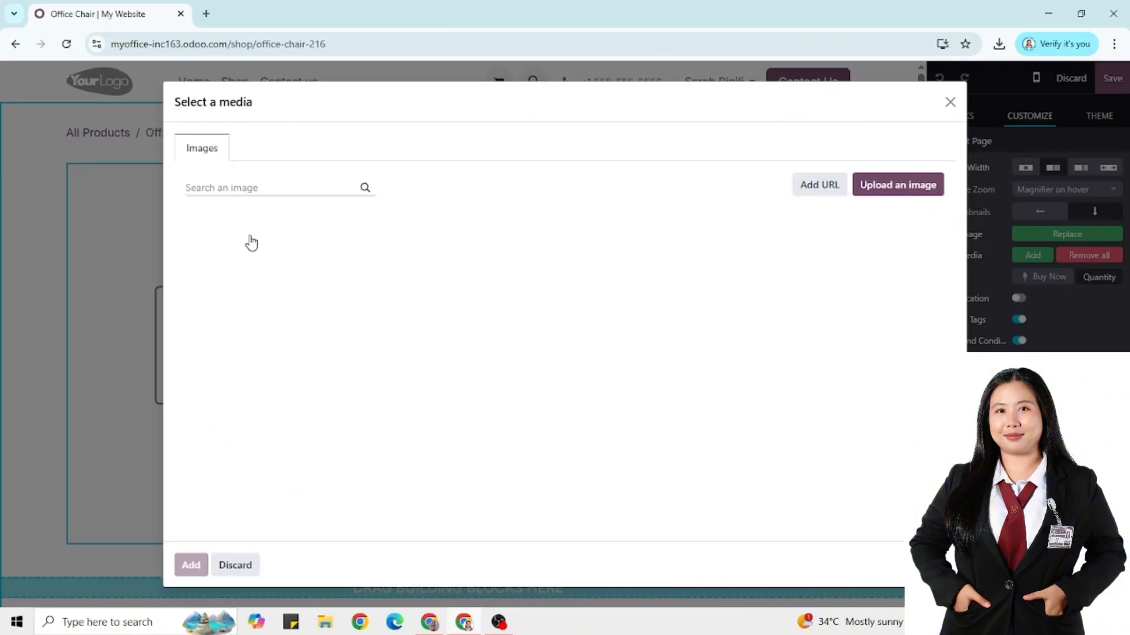
click(899, 185)
scroll(647, 294, down, 1)
double_click(644, 321)
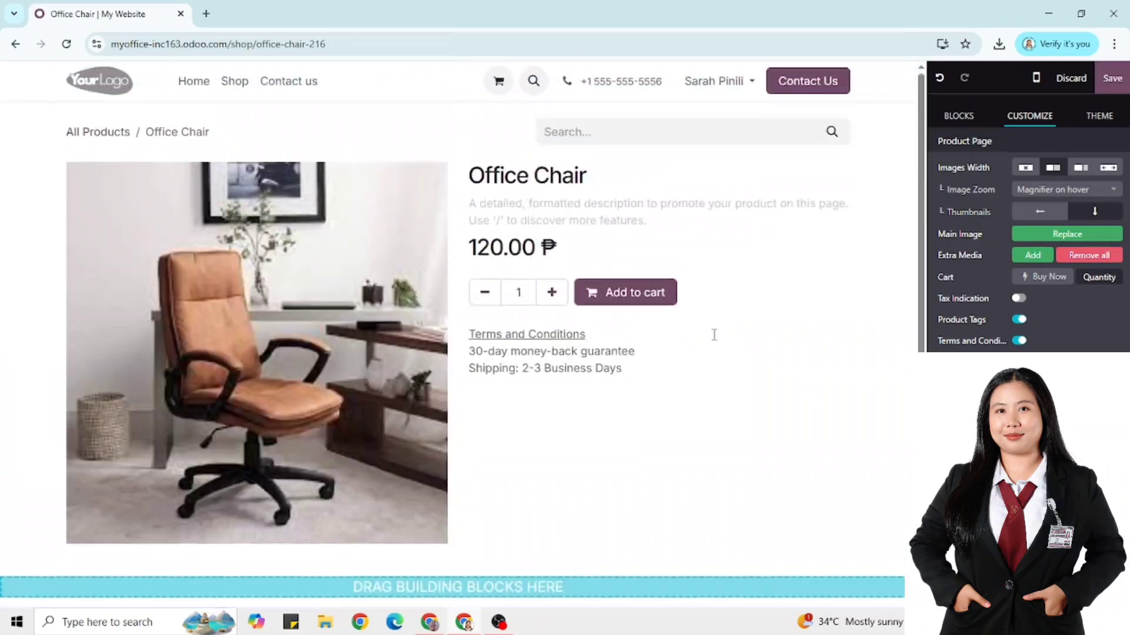
click(1112, 78)
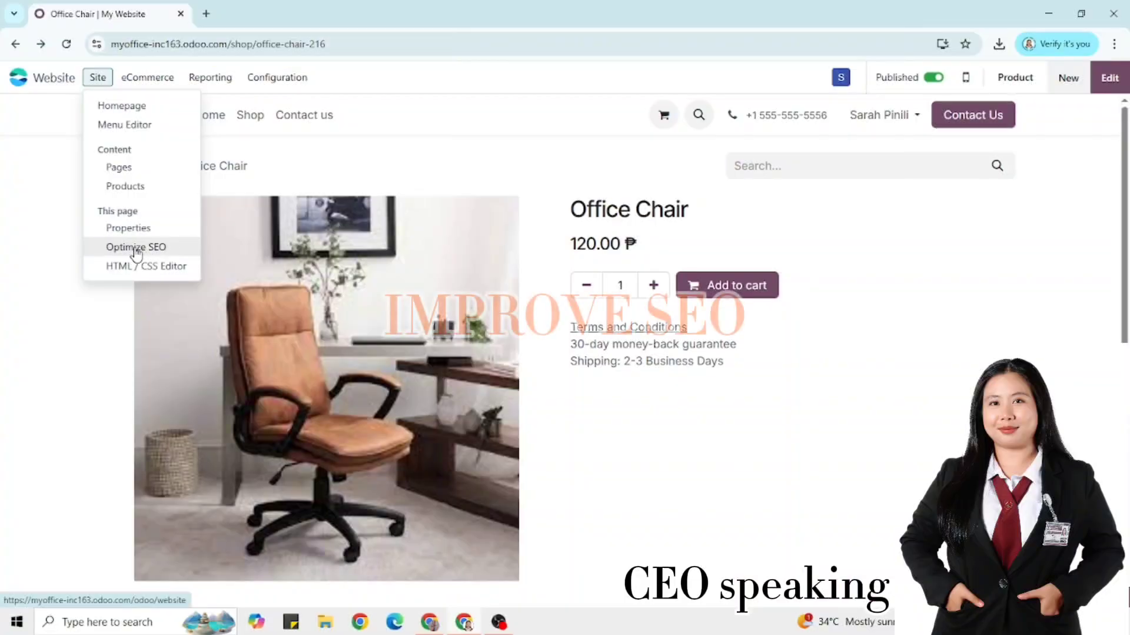
Write the page description and add the SEO keywords Office Chair and office chairs on sale
click(139, 247)
text(Office Chair On Sale / MyOffice Inc.)
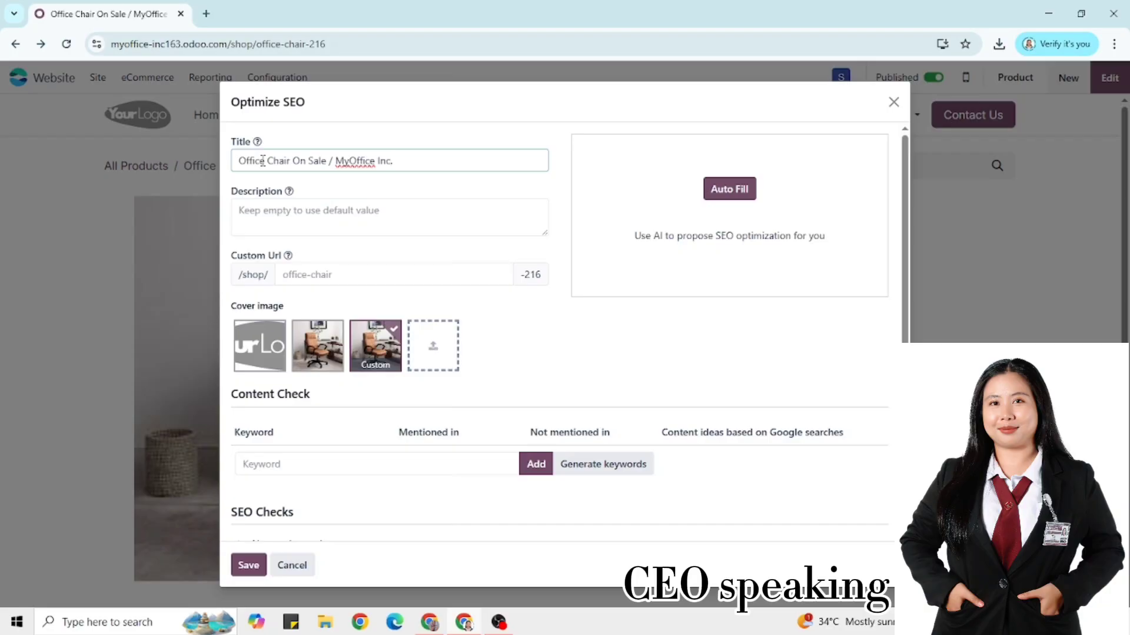
text(Get the best office chairs for sale, buy onl)
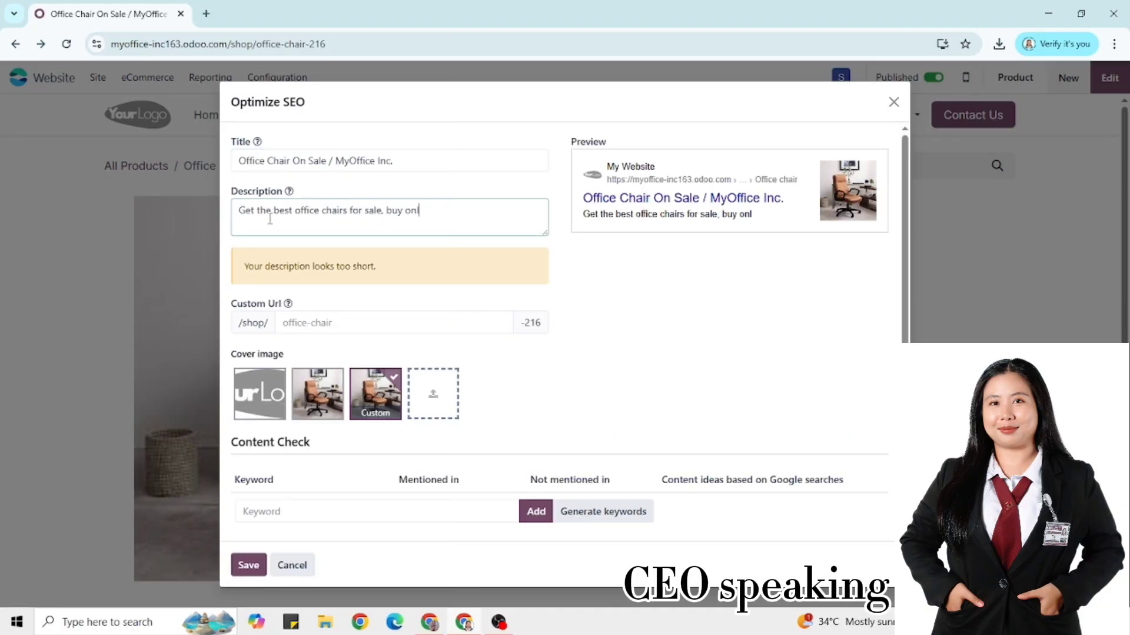
text(ine now.)
scroll(433, 401, down, 1)
click(300, 402)
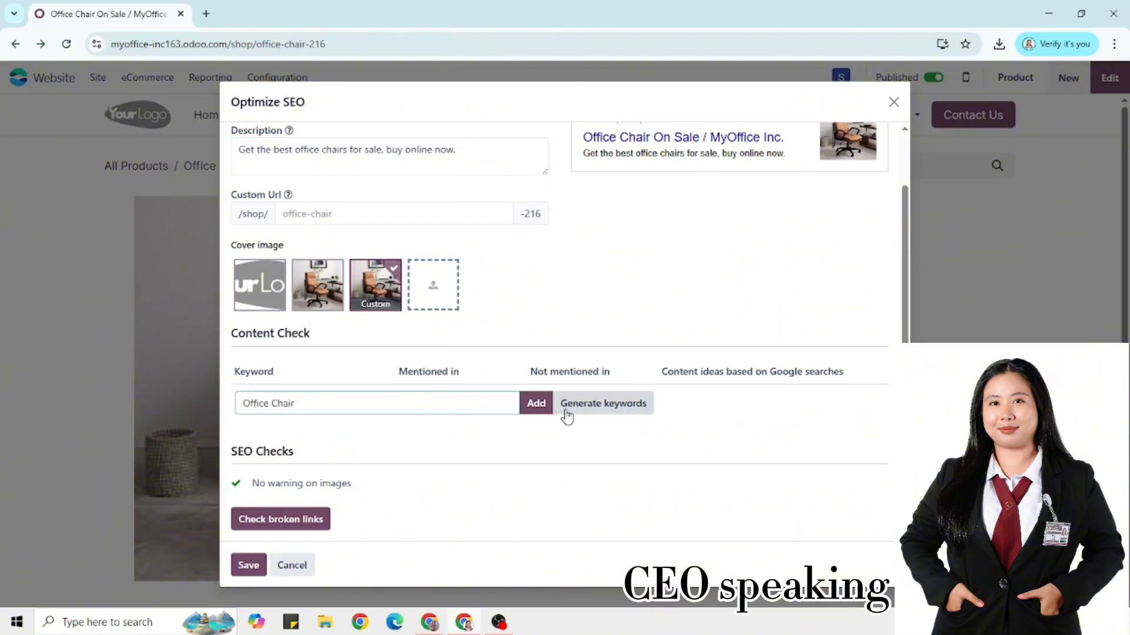
click(537, 406)
click(685, 413)
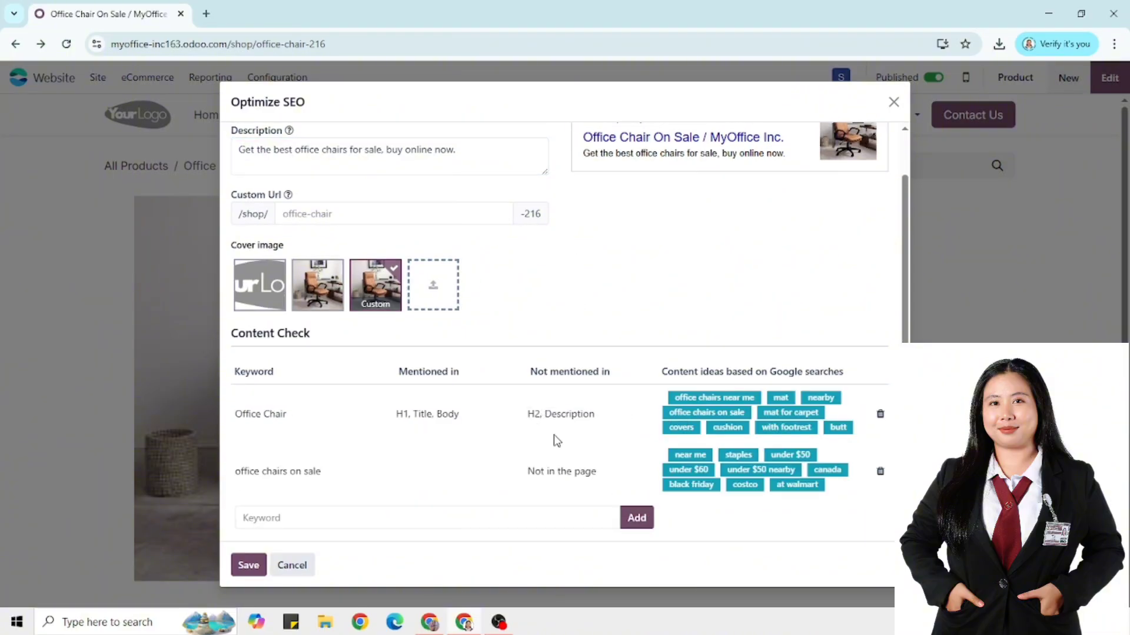
Upload the oc chair photo as the page's cover image
click(455, 290)
click(897, 184)
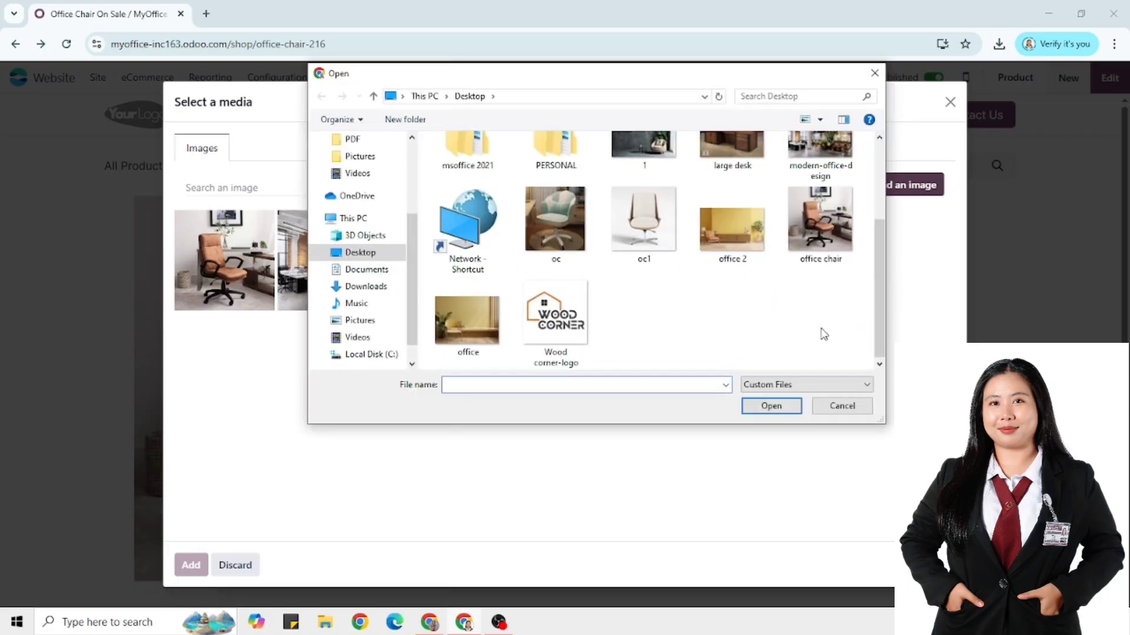
double_click(561, 232)
click(485, 285)
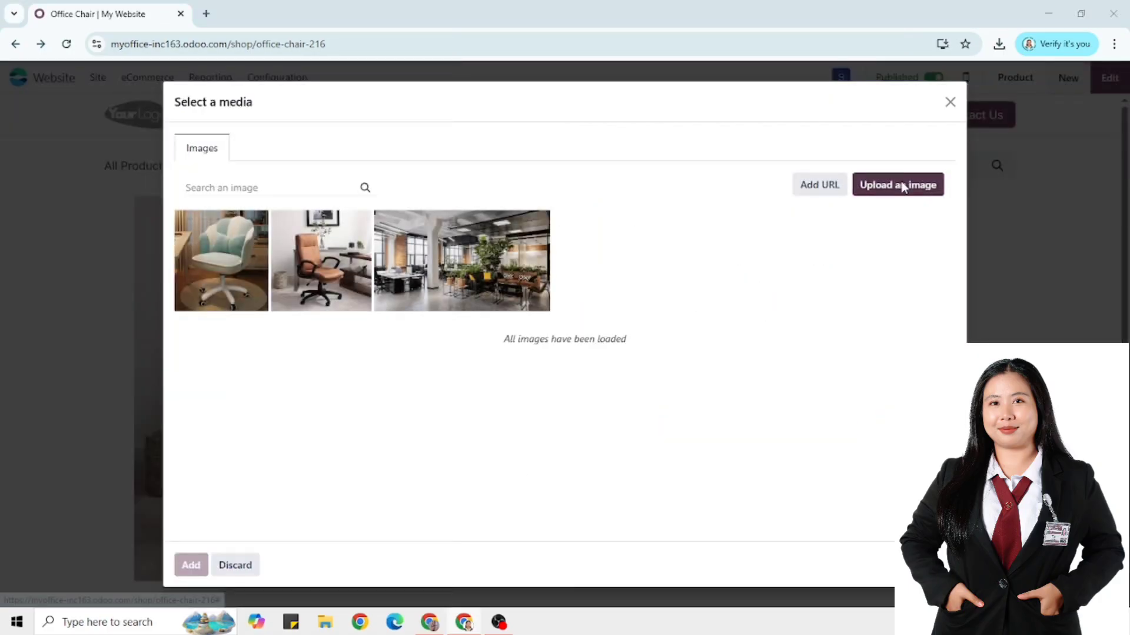
click(898, 184)
double_click(644, 214)
scroll(389, 466, down, 2)
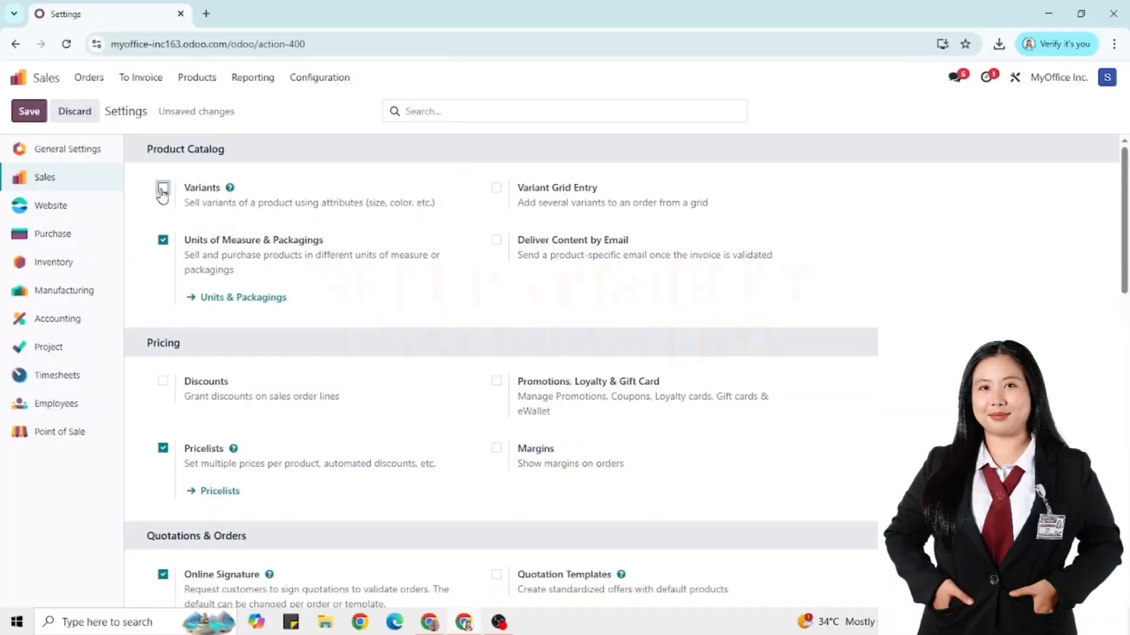
Enable Variants in the Sales settings and save
click(163, 187)
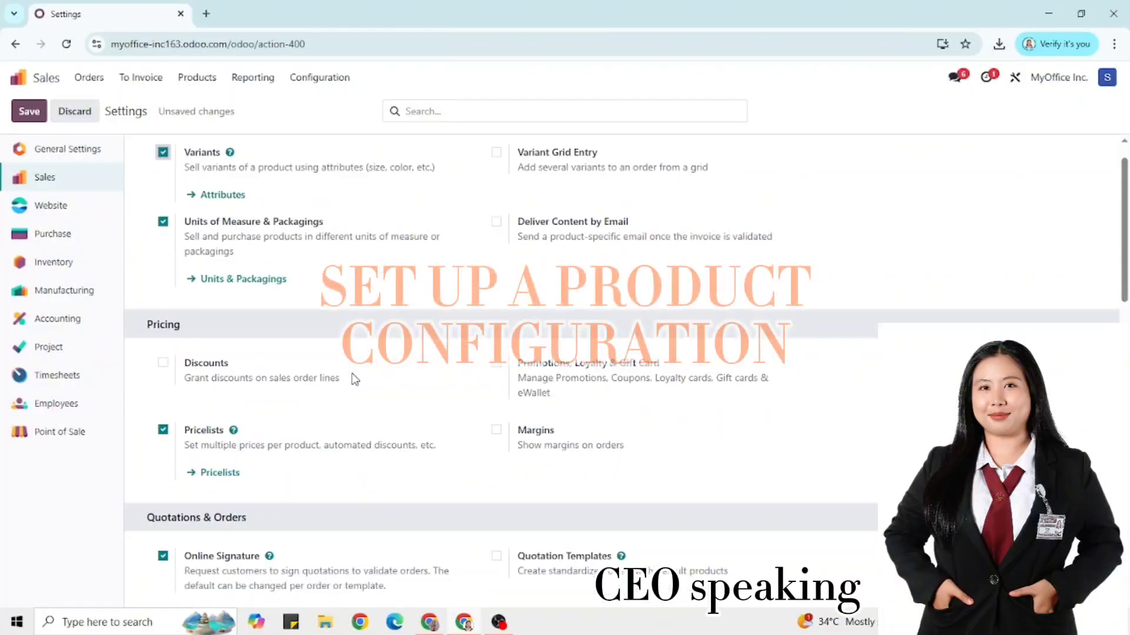
scroll(351, 429, down, 15)
scroll(176, 294, up, 15)
click(20, 113)
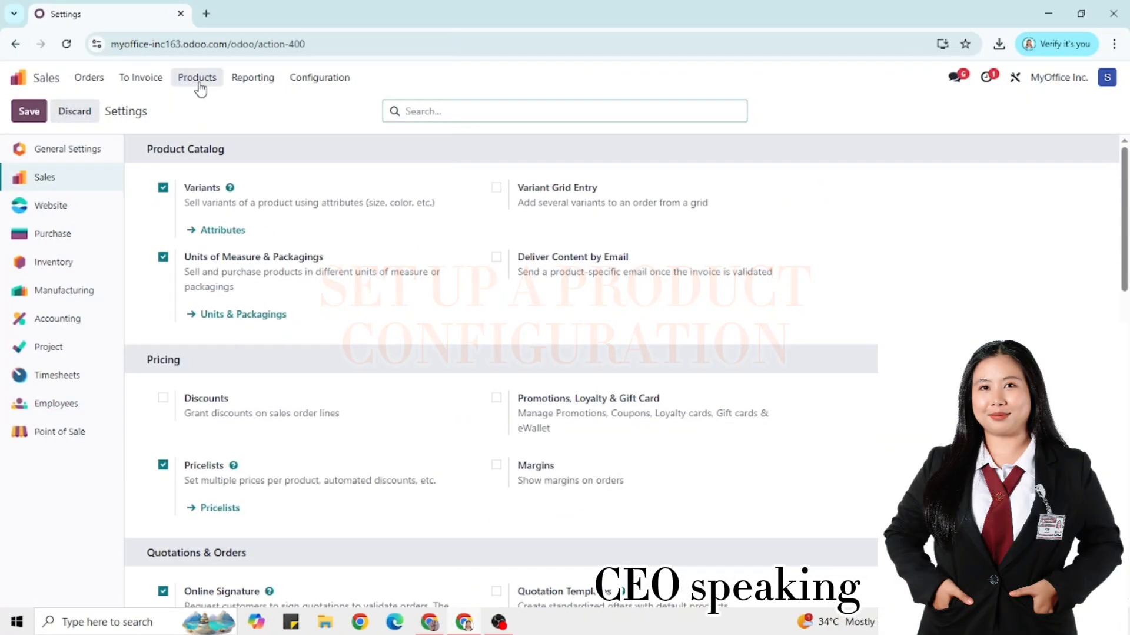
Find the Office Chair product and show its Attributes & Variants
click(197, 77)
click(204, 112)
scroll(354, 329, down, 10)
scroll(354, 330, up, 10)
click(494, 114)
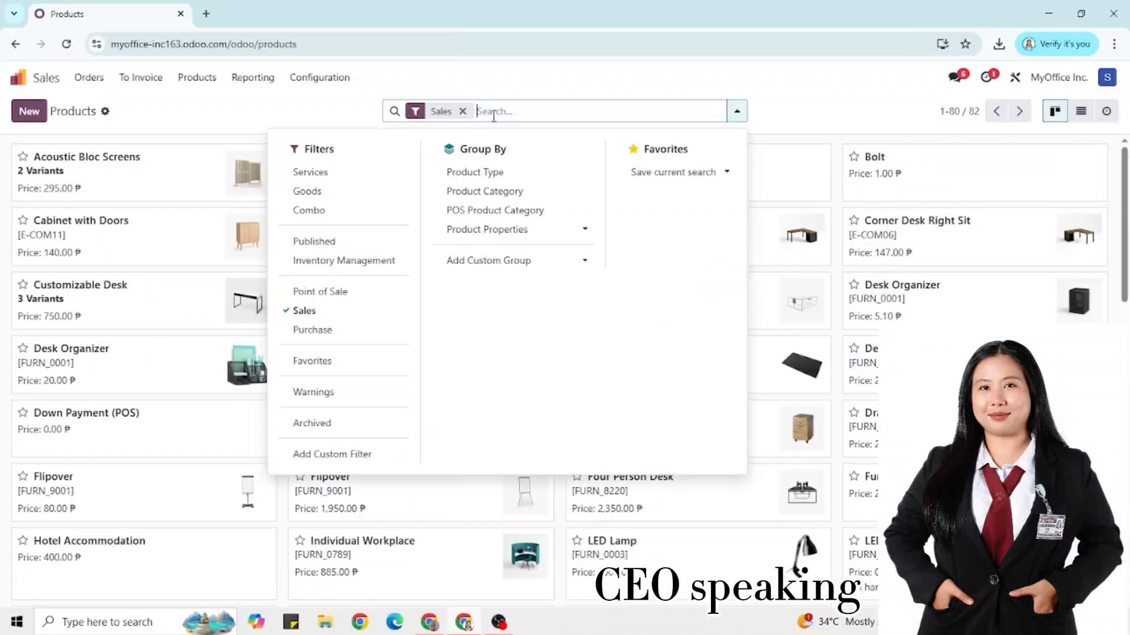
text(office)
key(Return)
click(161, 181)
click(191, 247)
Add a Size attribute with values Small, Medium and Large
click(50, 303)
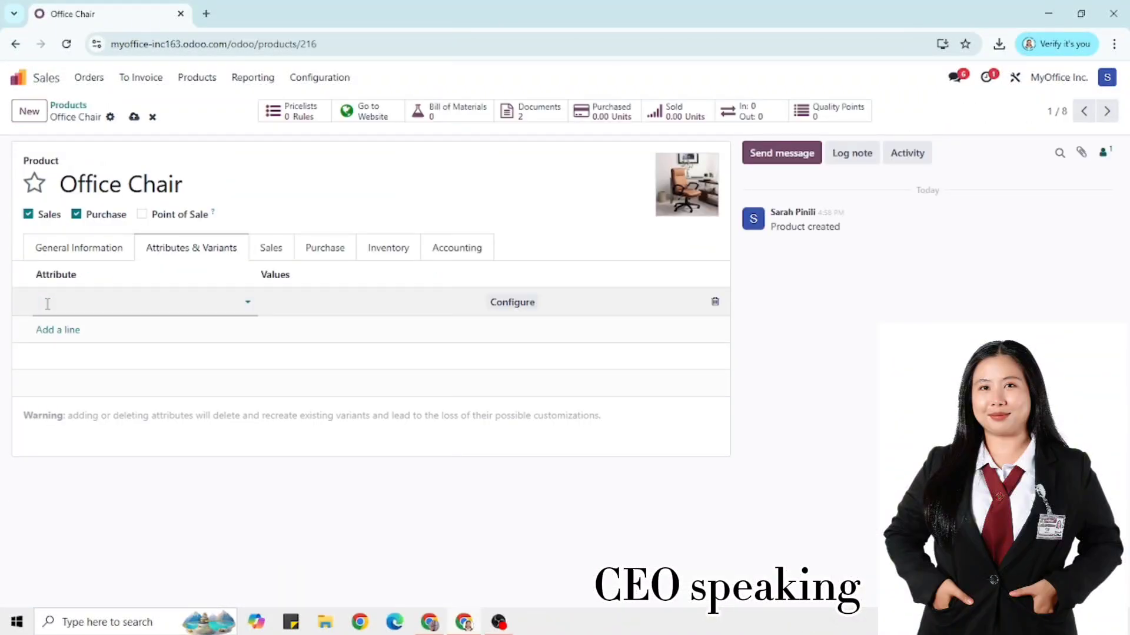
text(Size)
click(72, 362)
click(284, 305)
text(Small)
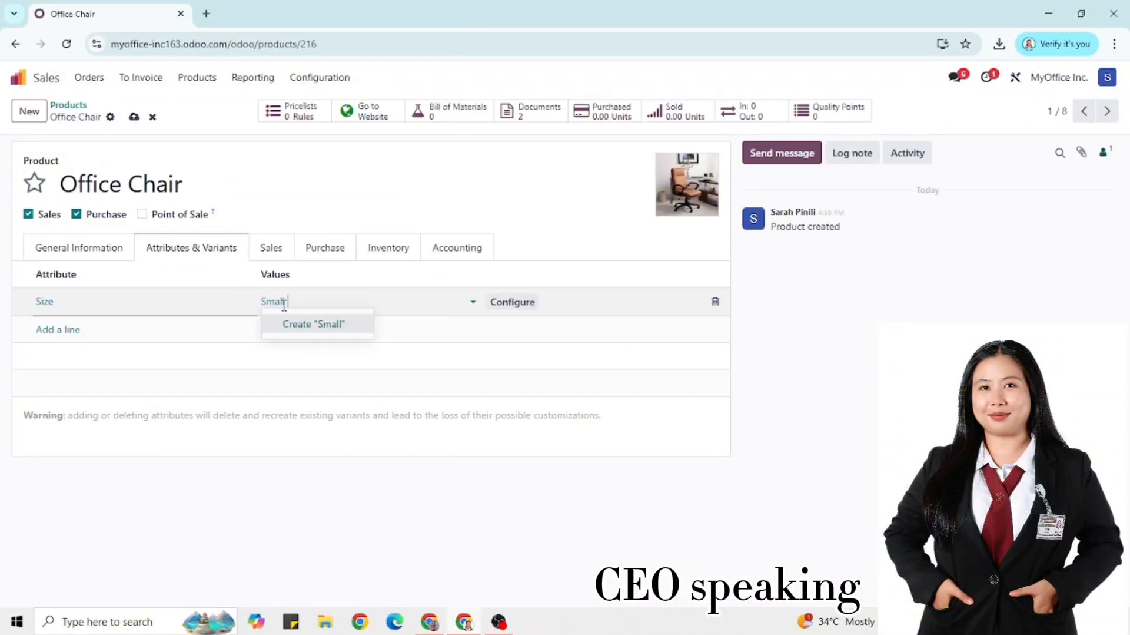
click(306, 319)
key(BackSpace)
text(dium)
click(379, 325)
text(Large)
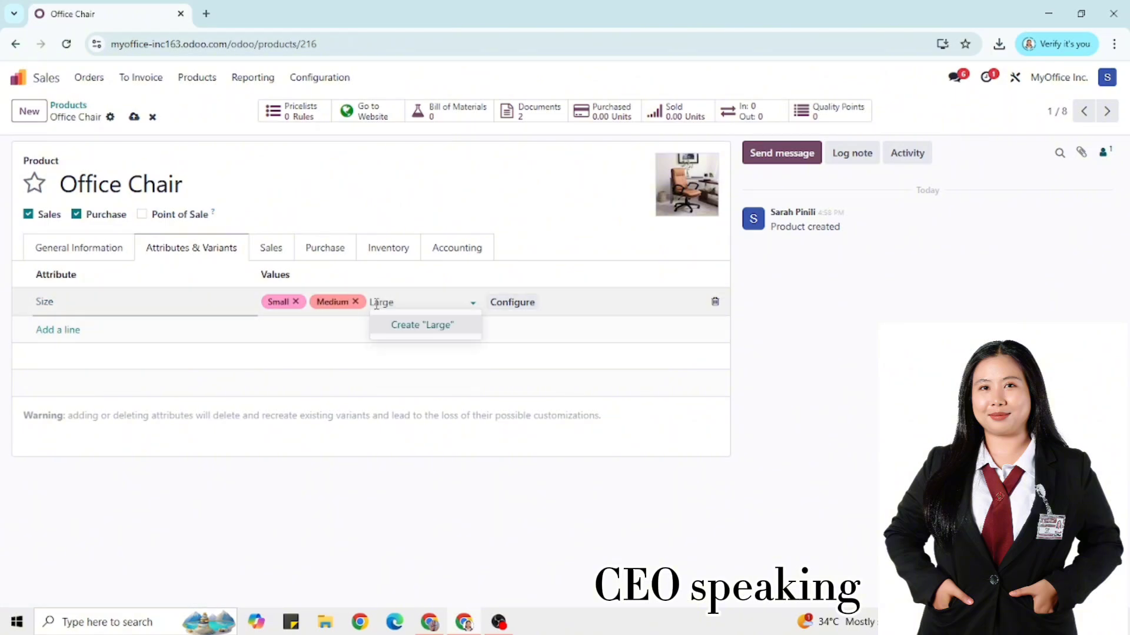
click(415, 325)
Add a second attribute line set to Color
click(58, 330)
text(Color)
click(292, 334)
text(Grey)
key(Return)
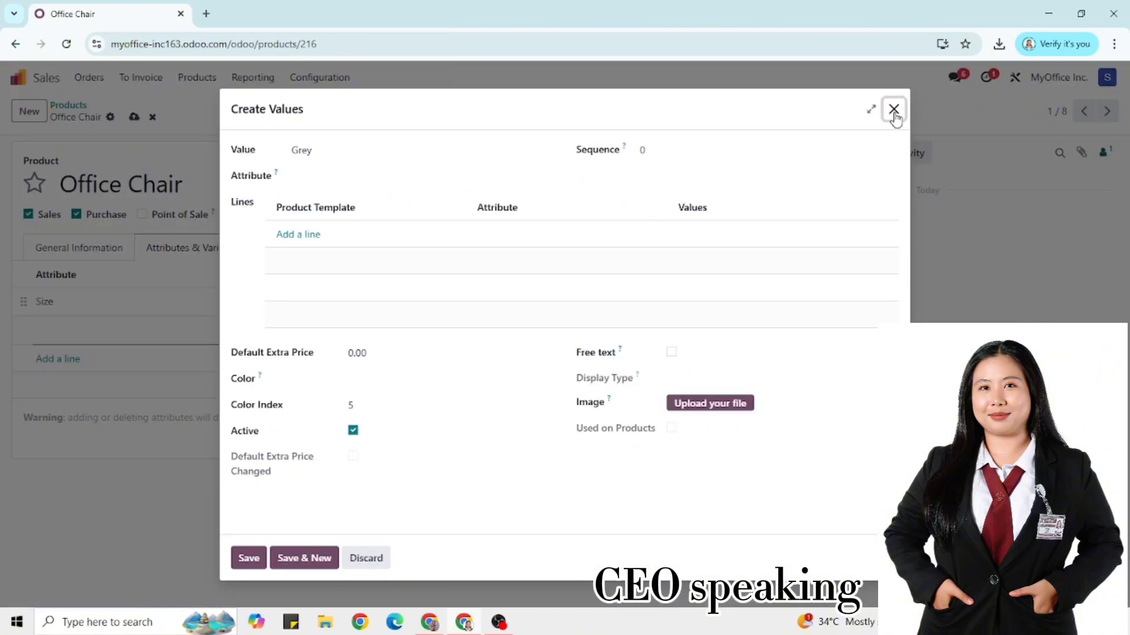
click(893, 109)
click(147, 329)
text(Color)
click(77, 372)
Give Color the values Grey, White, Black and Purple
click(289, 329)
text(Grey)
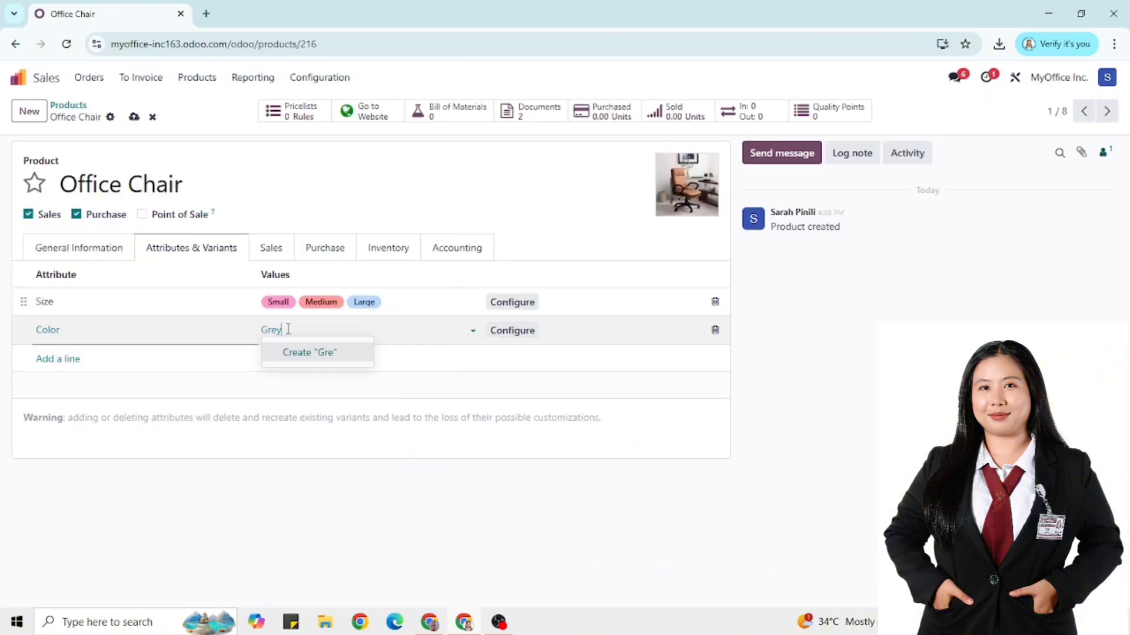
click(308, 353)
click(359, 331)
text(Wh)
click(372, 351)
text(B)
click(411, 347)
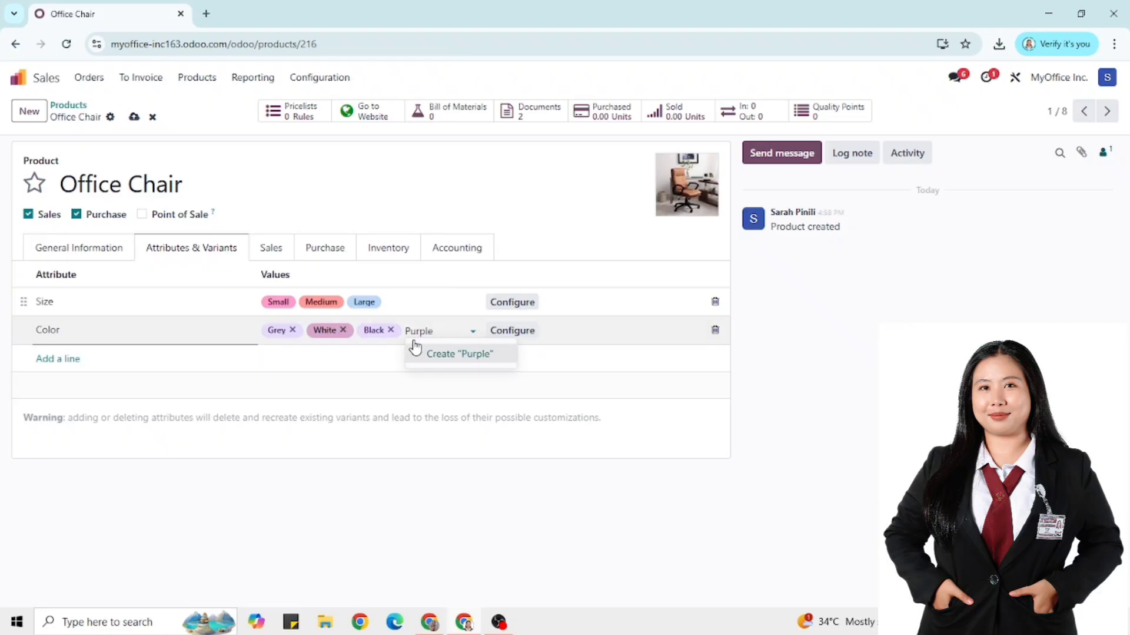
text(Purple)
click(415, 352)
Save the Office Chair with its attributes, producing 12 variants
click(106, 306)
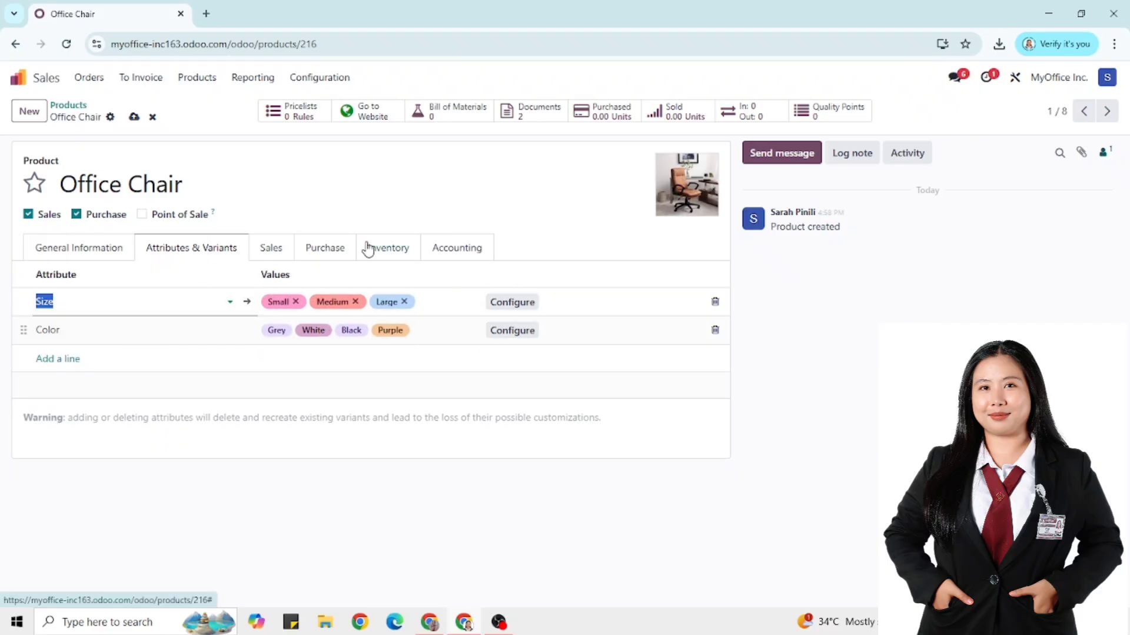
click(133, 116)
click(471, 332)
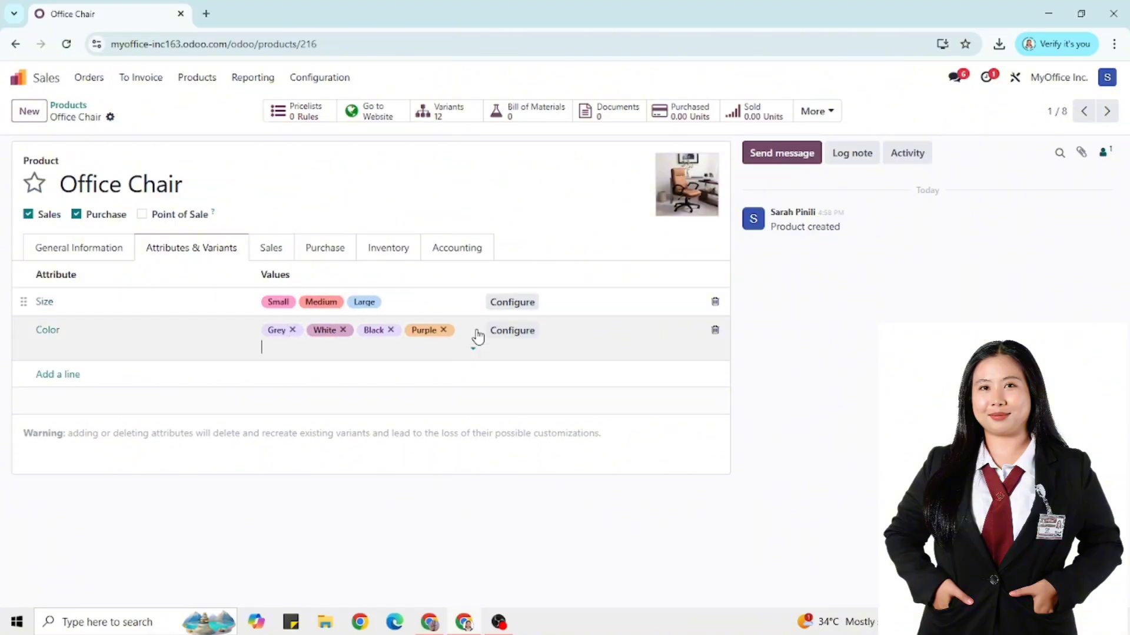
click(205, 253)
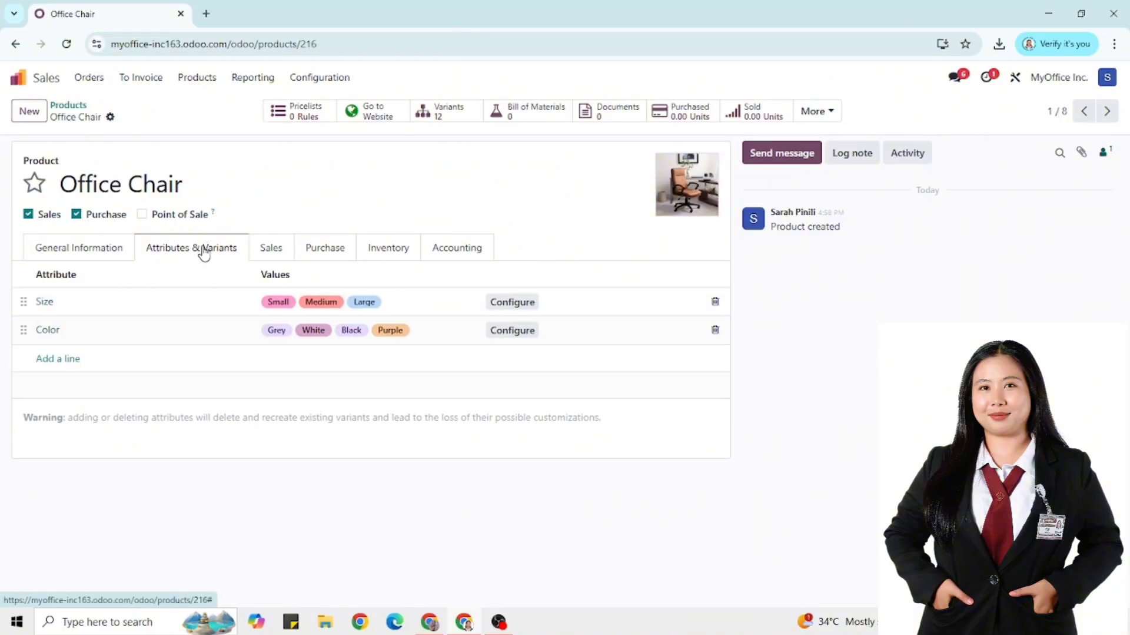
Mark the Small, Medium and Large size values as free text and save
click(44, 303)
click(44, 303)
click(533, 312)
click(533, 340)
click(534, 369)
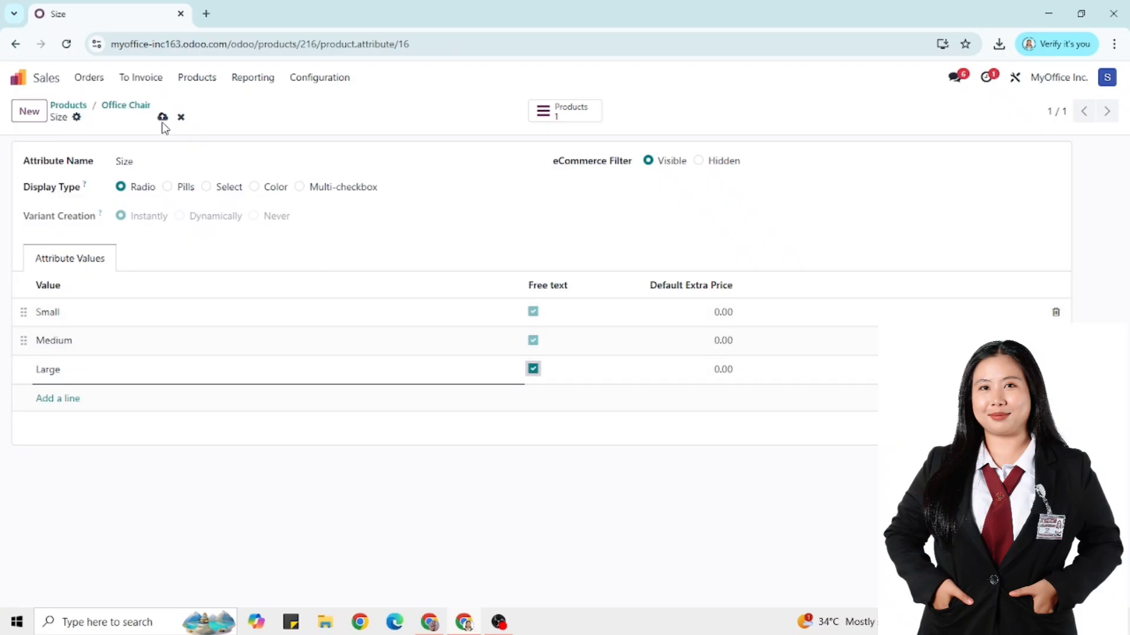
click(163, 118)
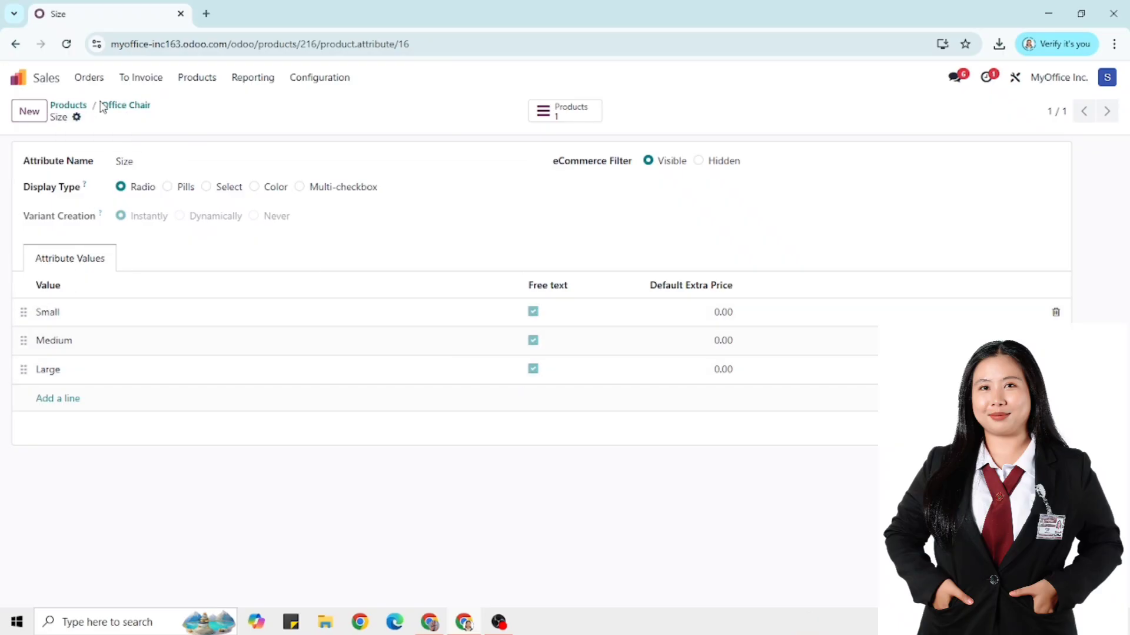
click(112, 105)
click(47, 329)
click(514, 310)
click(513, 337)
click(514, 369)
click(513, 396)
click(513, 427)
click(514, 454)
click(513, 482)
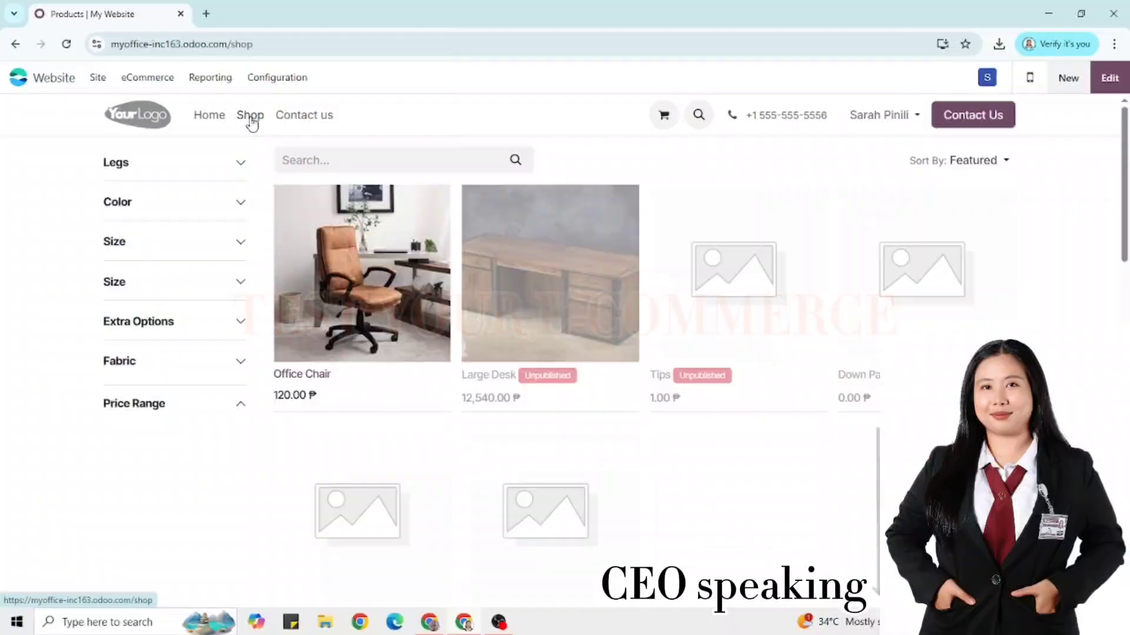
Add a Medium Office Chair to the cart and proceed to checkout
click(365, 293)
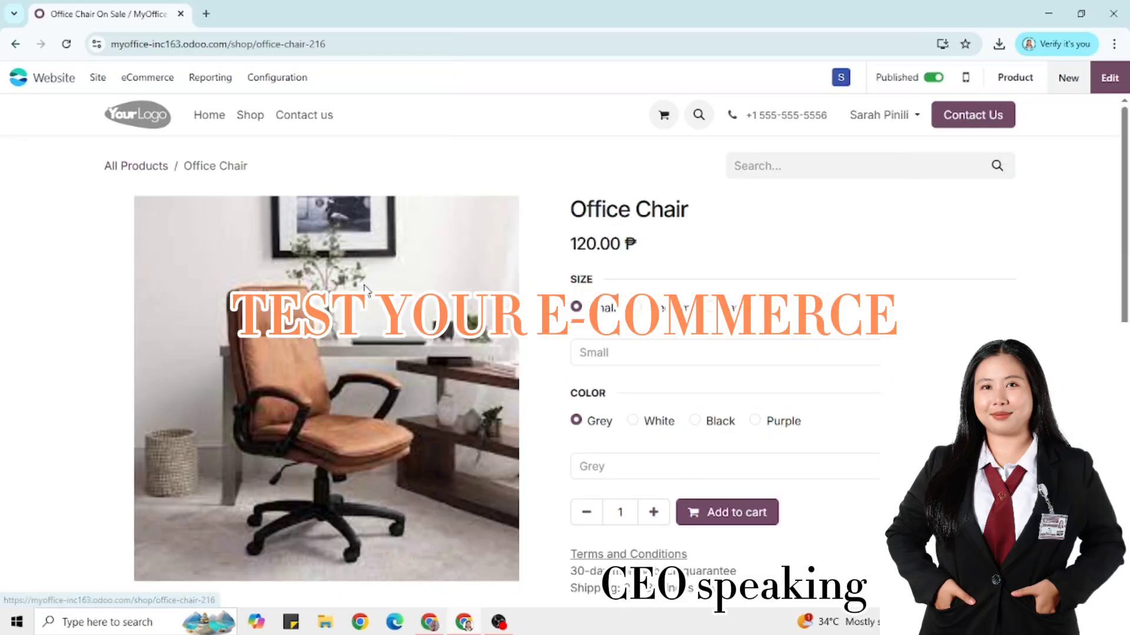
click(659, 308)
click(715, 511)
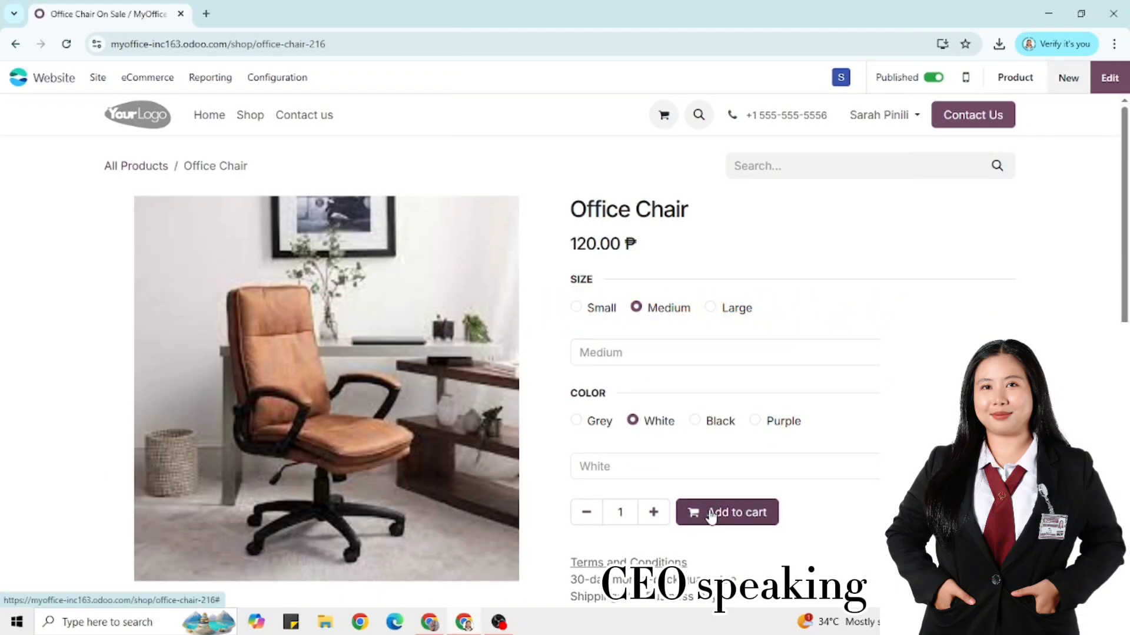
click(947, 257)
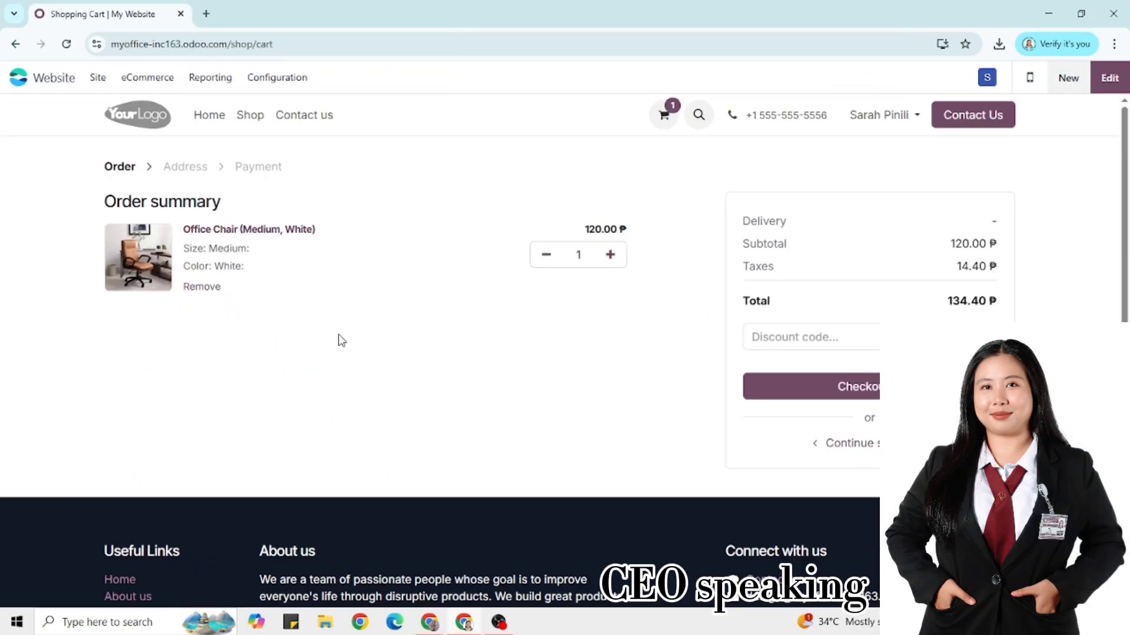
click(816, 394)
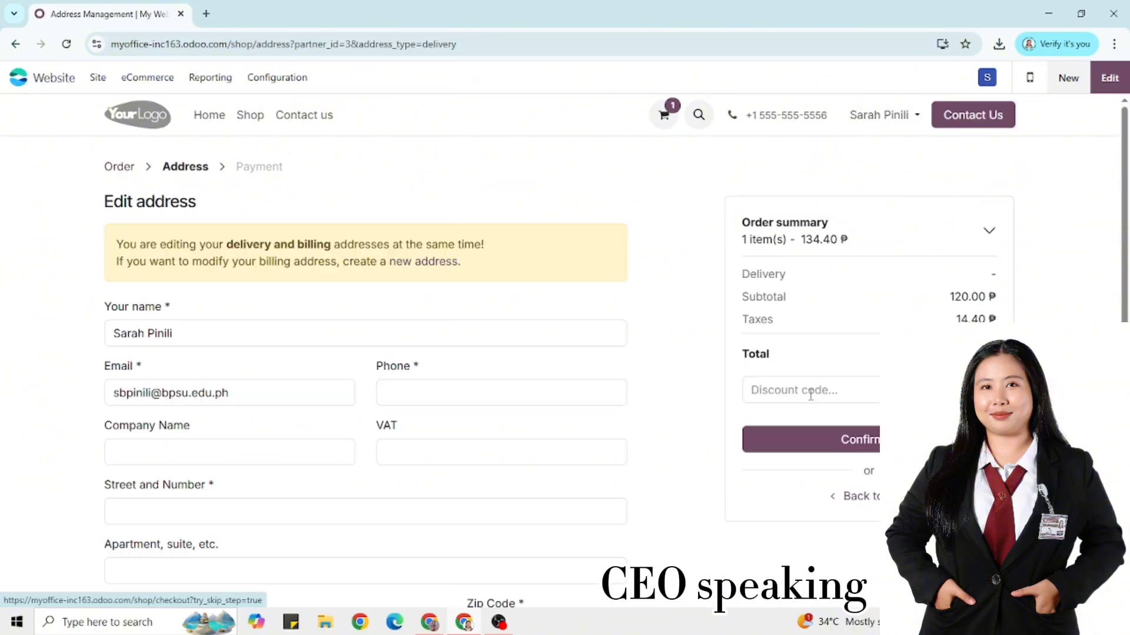
Fill in the checkout phone, company, street, city and zip code fields
scroll(315, 353, down, 1)
click(429, 325)
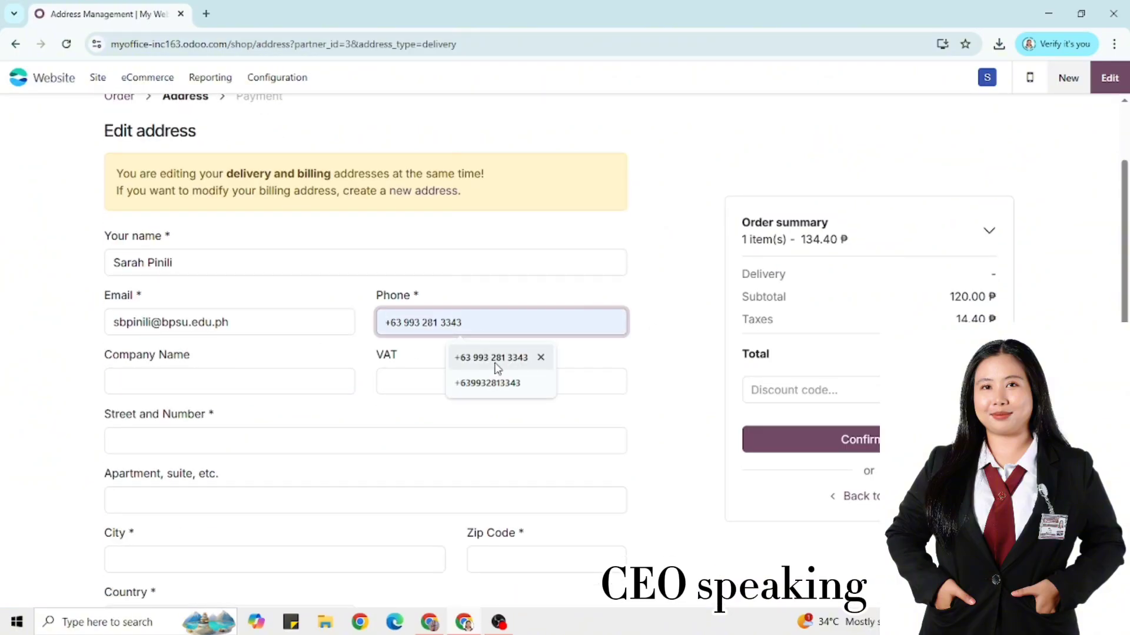
click(498, 360)
click(218, 382)
click(222, 418)
click(167, 440)
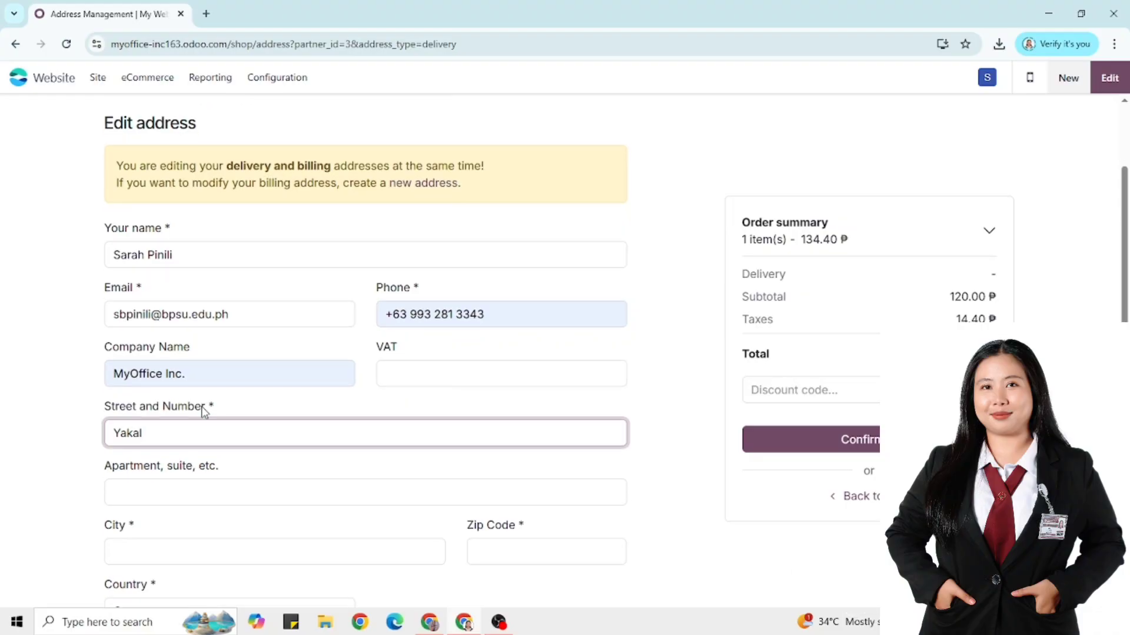
scroll(153, 494, down, 1)
click(150, 503)
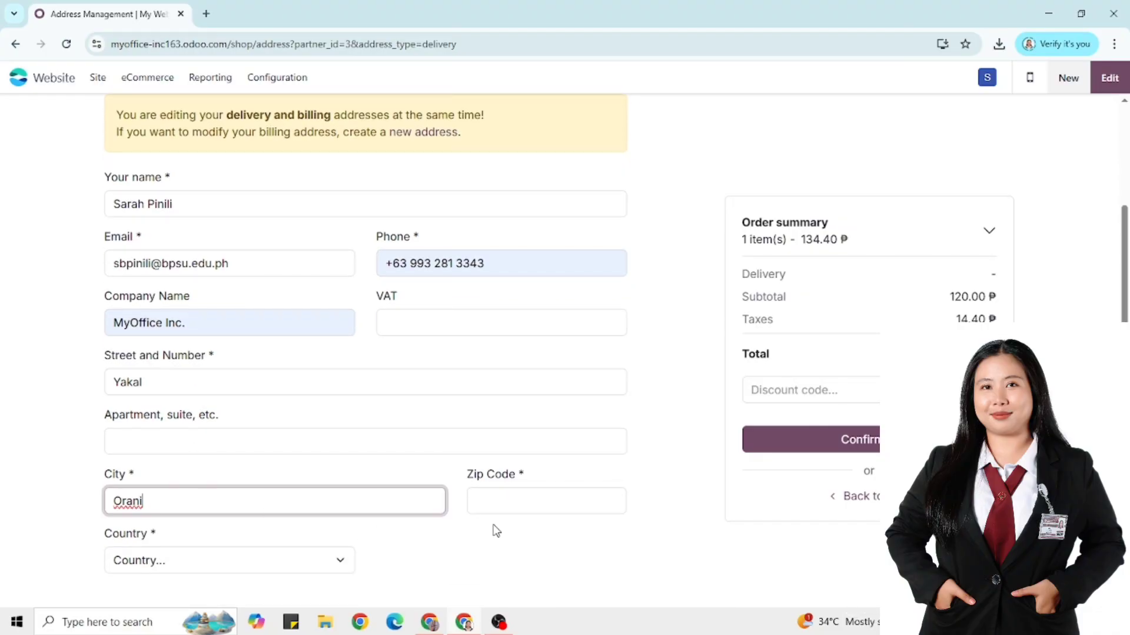
click(503, 505)
text(2112)
Select Philippines as the address country and confirm the address
click(224, 562)
scroll(188, 388, down, 20)
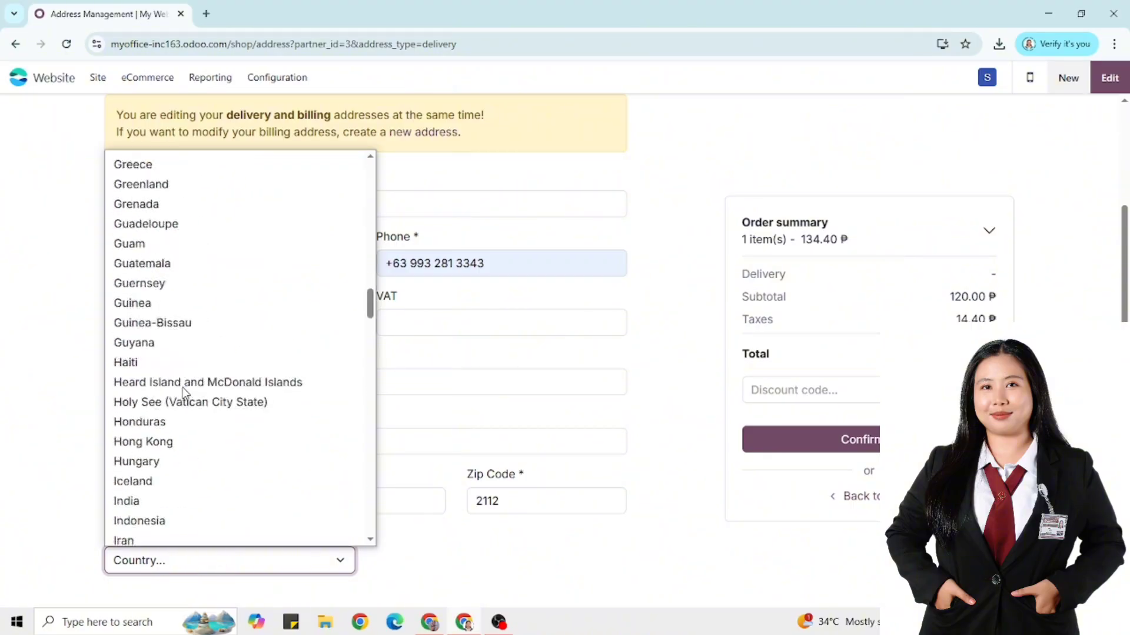
scroll(190, 395, up, 20)
scroll(287, 421, down, 7)
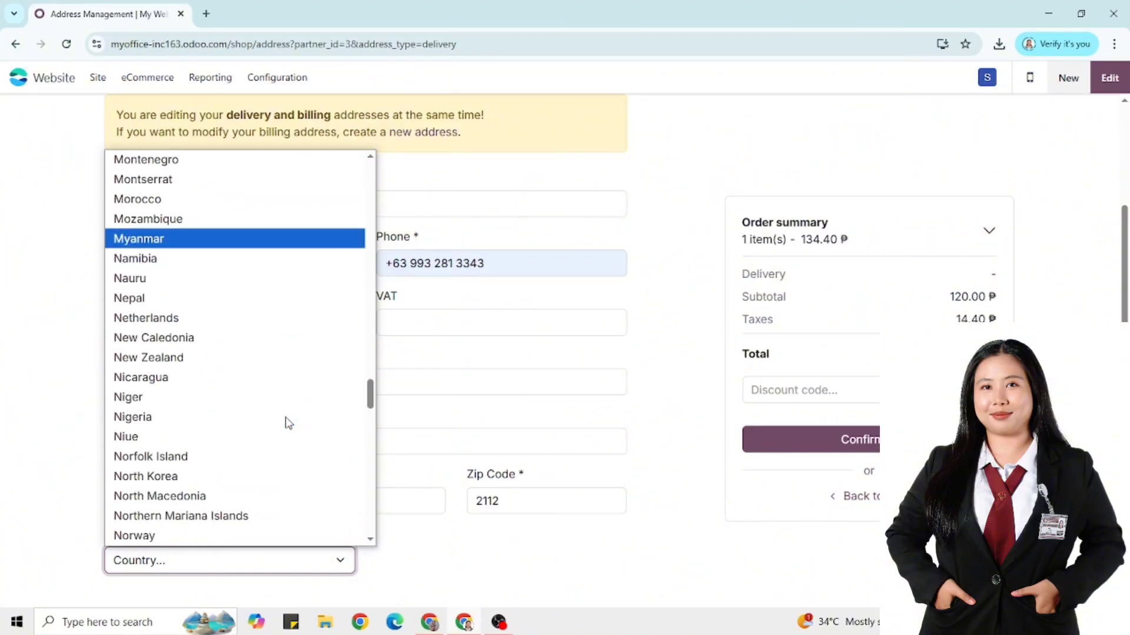
click(162, 310)
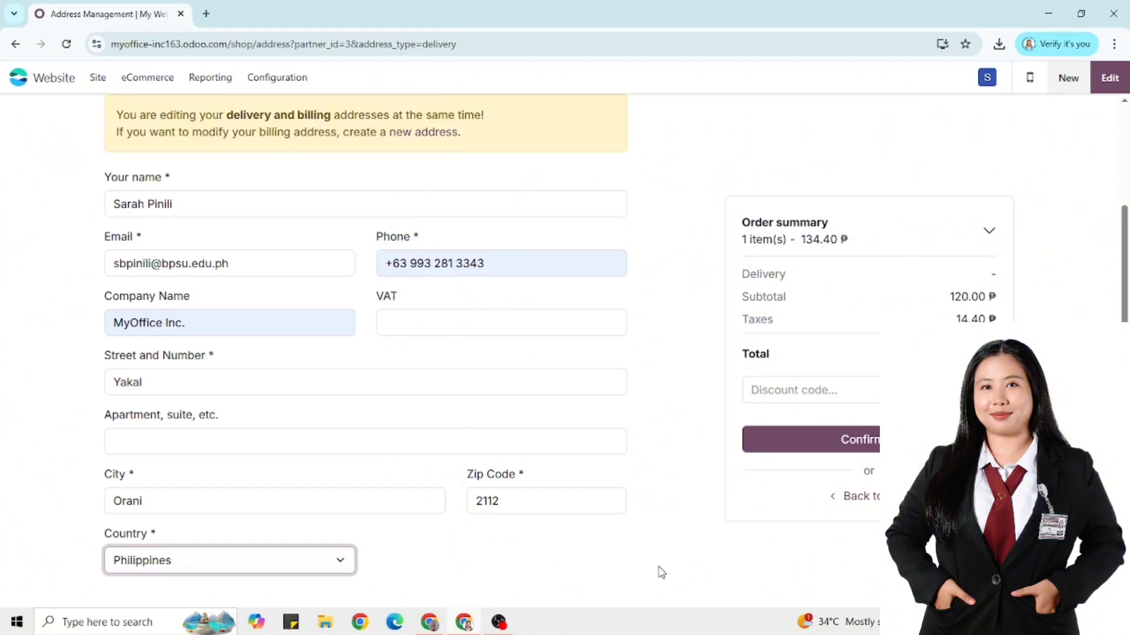
scroll(215, 477, up, 3)
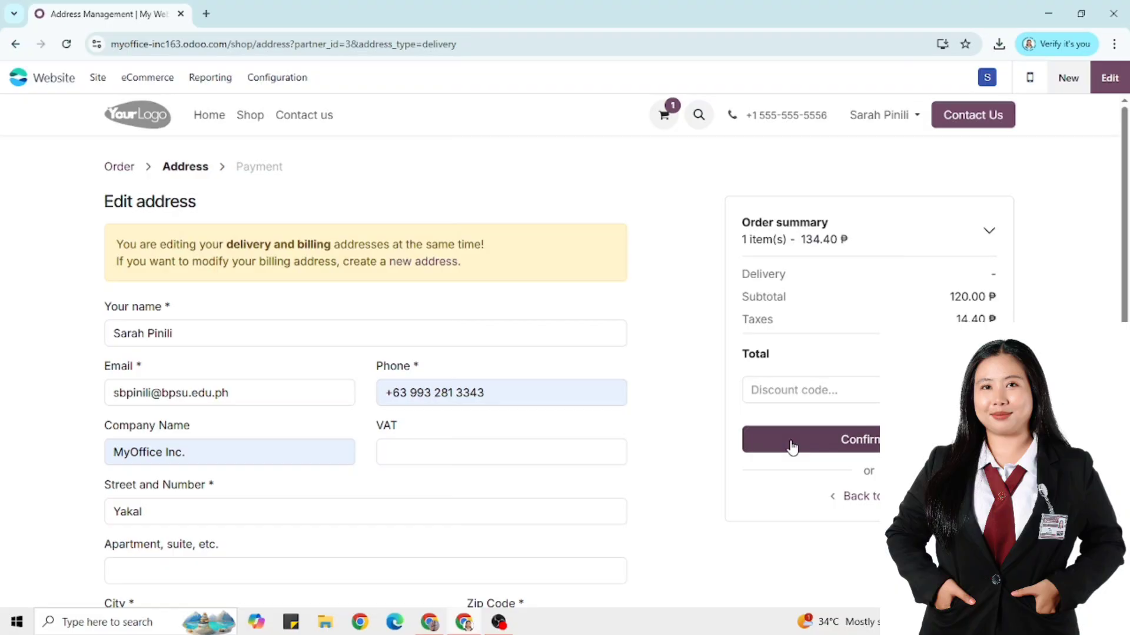
click(791, 445)
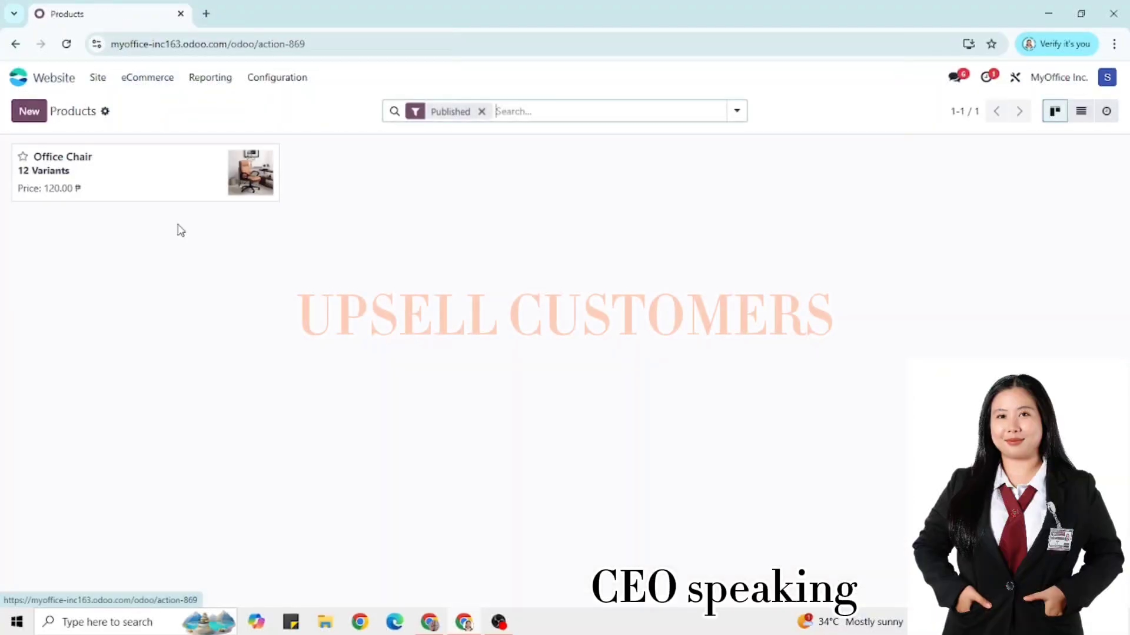
Create a new product named Warranty as a service and begin setting its sales price
click(29, 111)
text(Warranty)
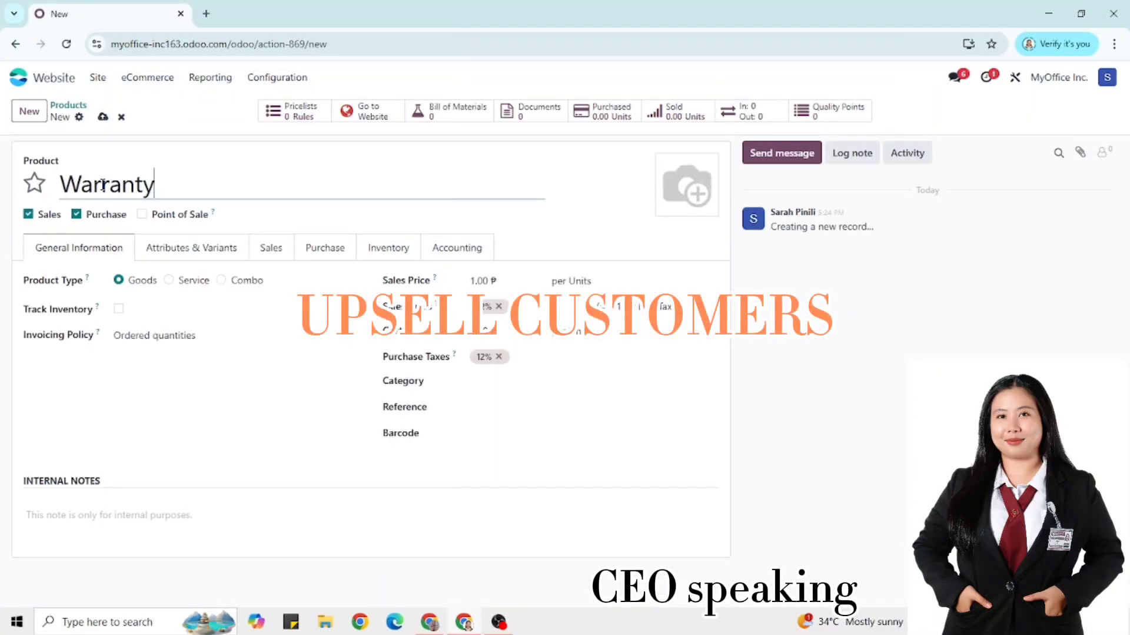
click(189, 280)
click(482, 280)
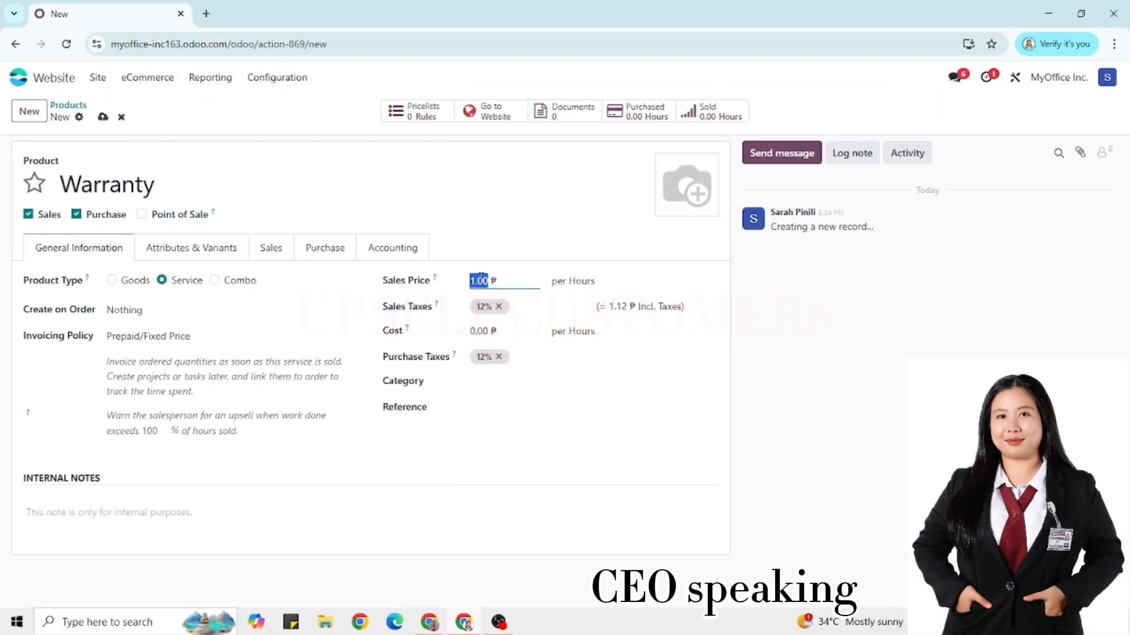
Give Warranty a Durations attribute with values 3 years and 5 years, then save
click(192, 248)
click(58, 302)
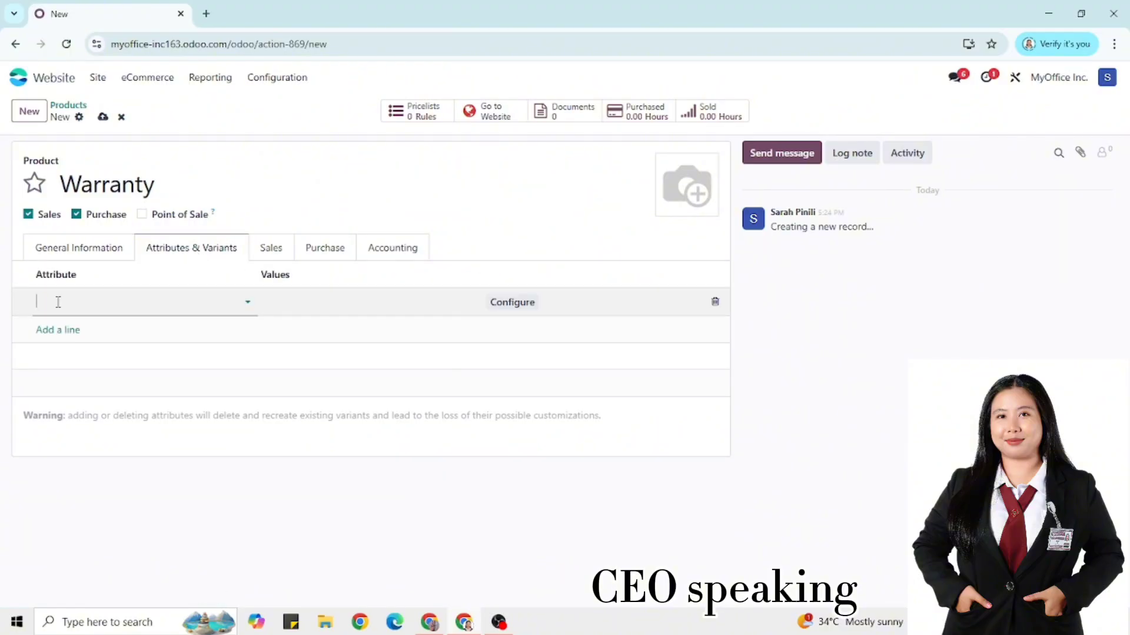
text(Y)
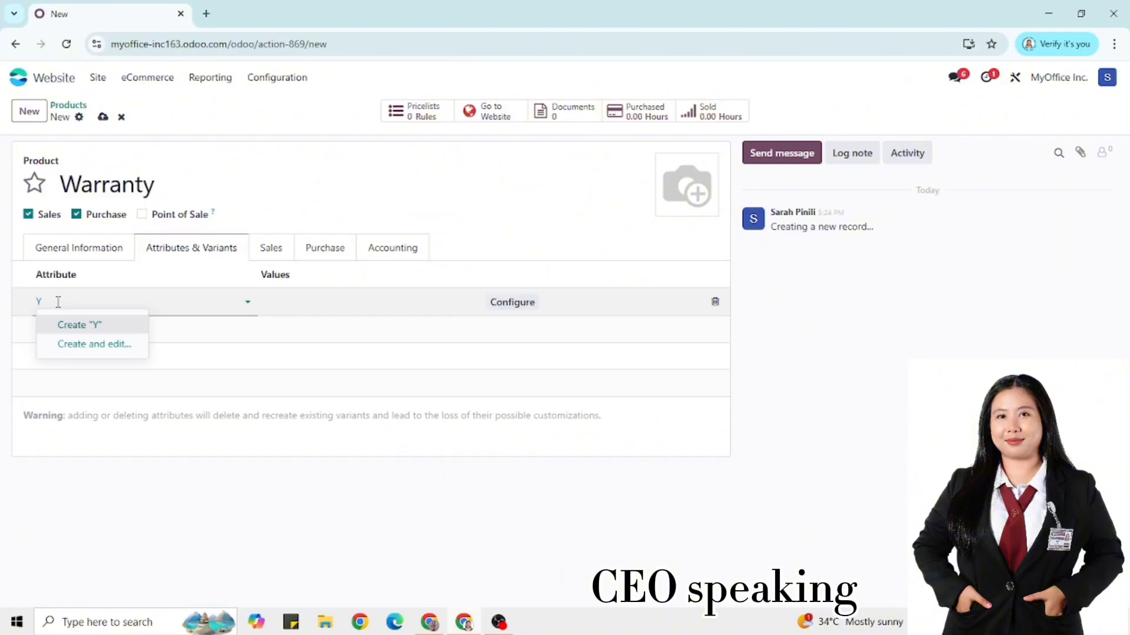
key(BackSpace)
text(Durations)
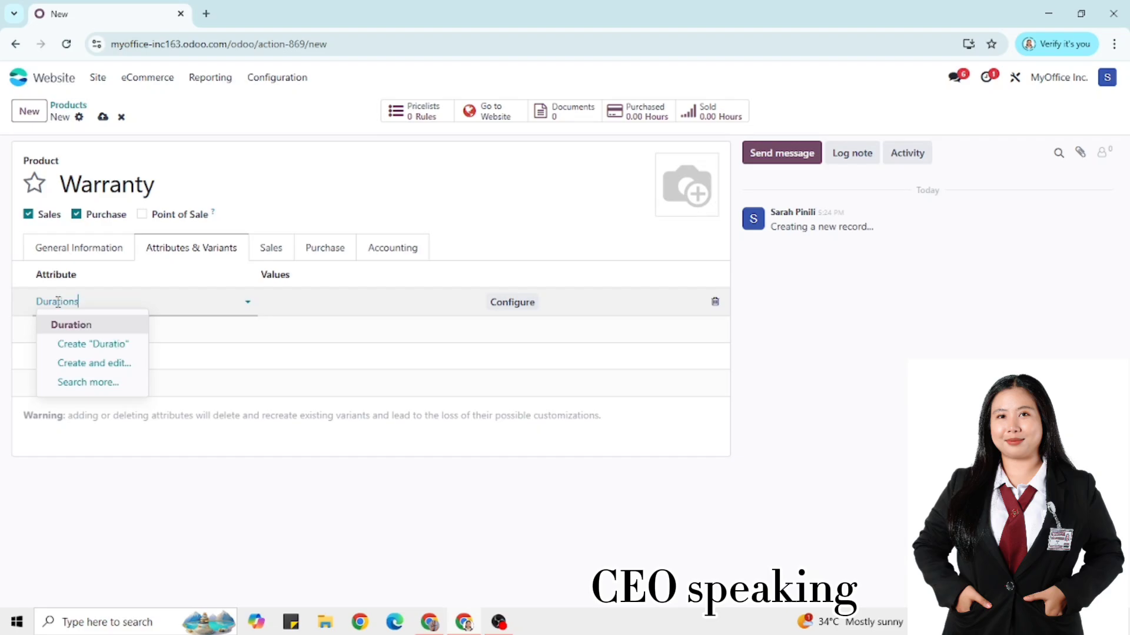
key(Return)
click(303, 295)
text(3 years)
click(328, 322)
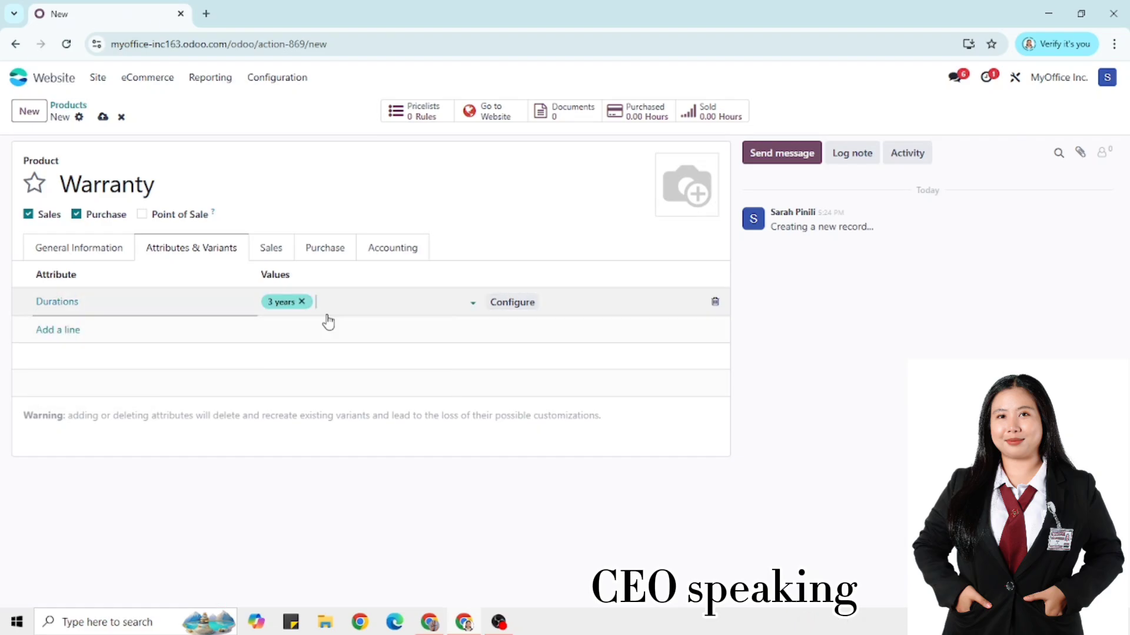
text(5 years)
click(328, 321)
click(102, 116)
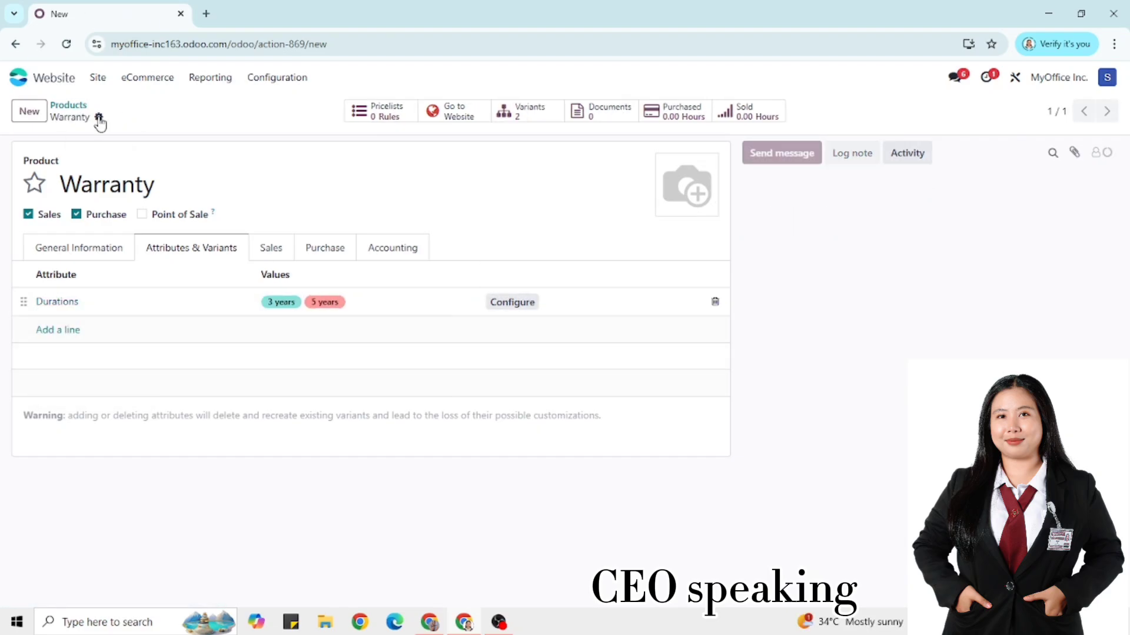
Add Warranty to the Office Chair's Optional Products in its Sales settings and save
click(147, 77)
click(154, 224)
click(71, 168)
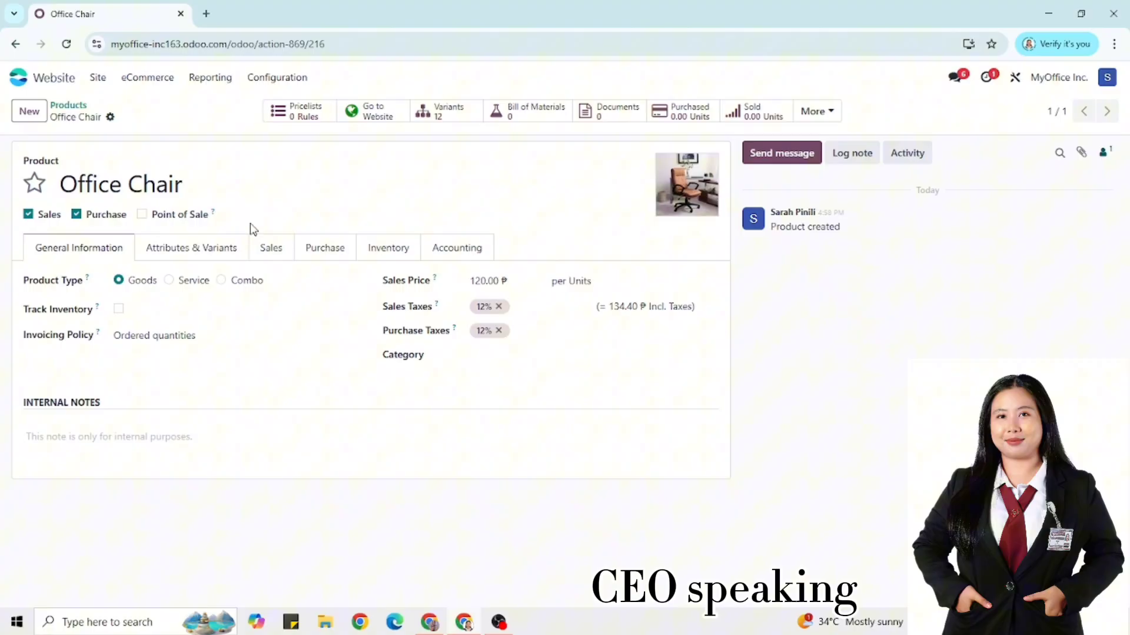
click(271, 249)
click(235, 352)
text(Warranty)
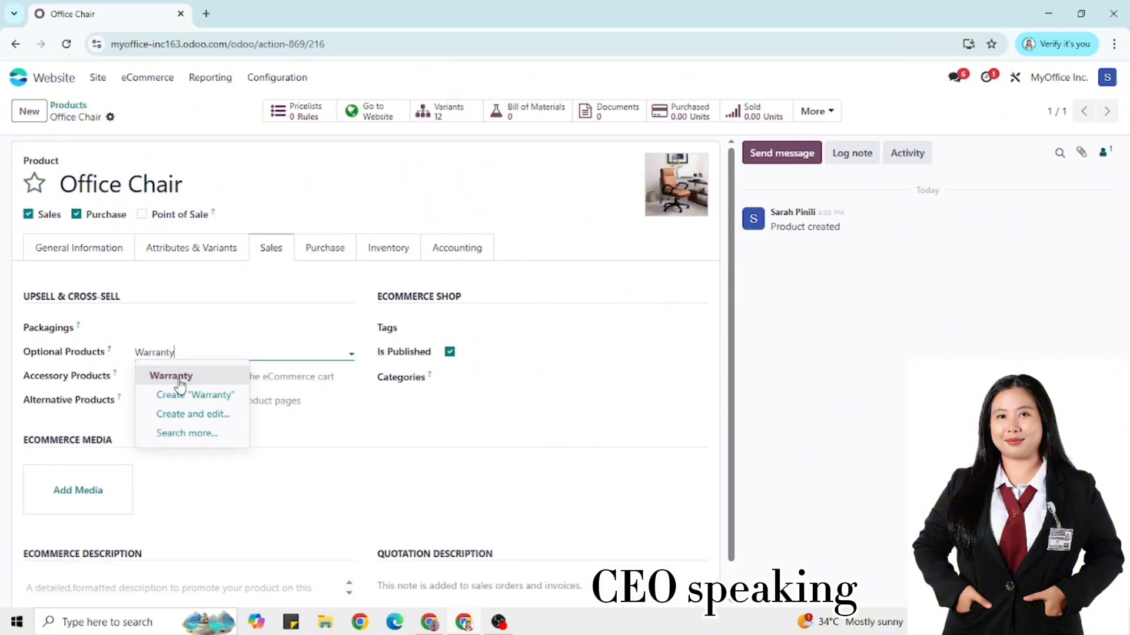
click(172, 376)
click(128, 116)
click(97, 77)
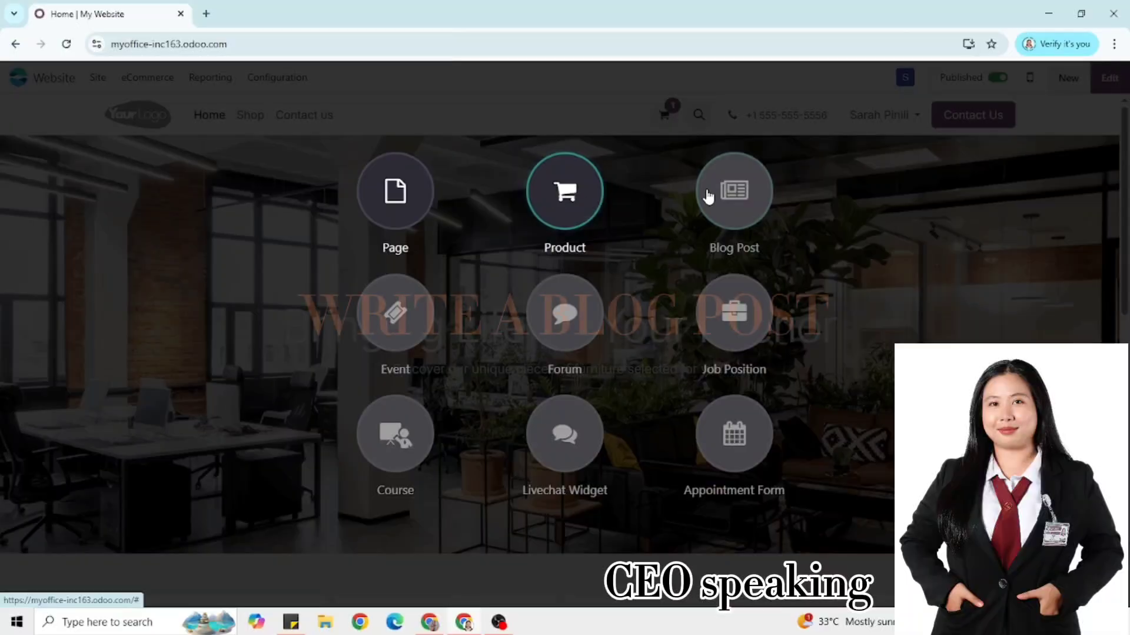
Choose Blog Post as new website content and install the Blog module
click(708, 196)
click(366, 372)
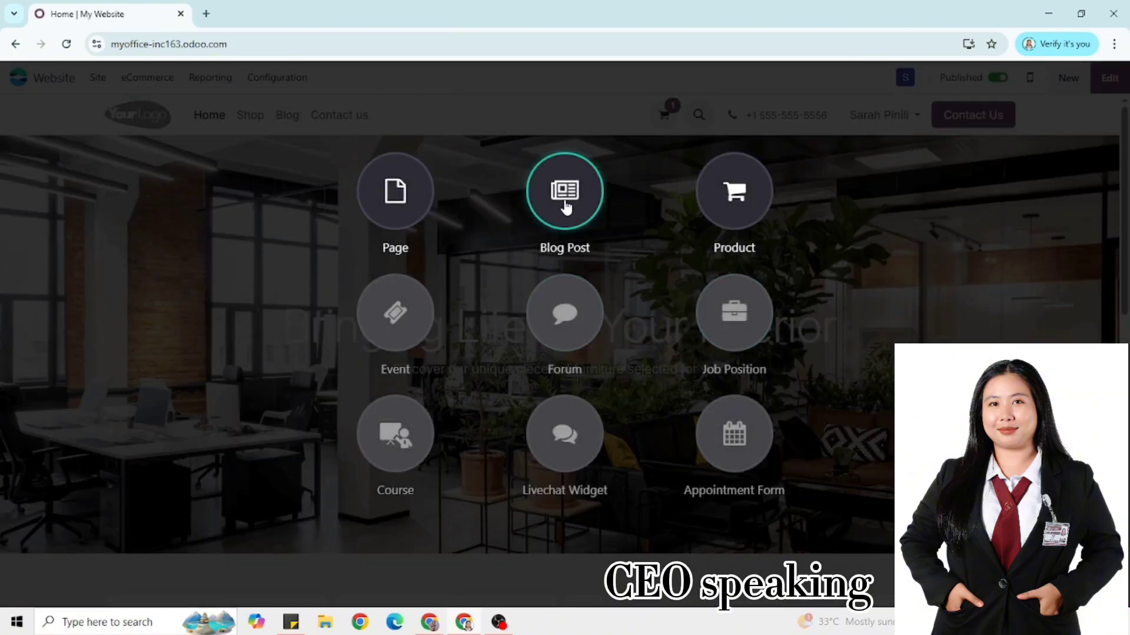
Create a new post in a new blog named MyOffice Inc. and save it
click(566, 197)
key(BackSpace)
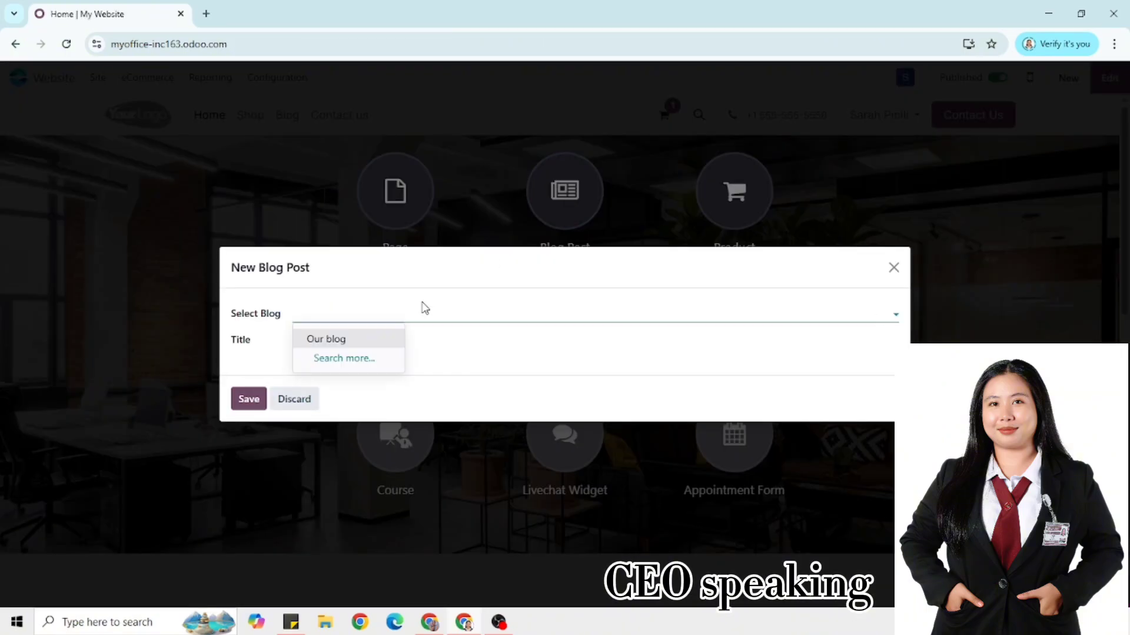
text(MyOFF)
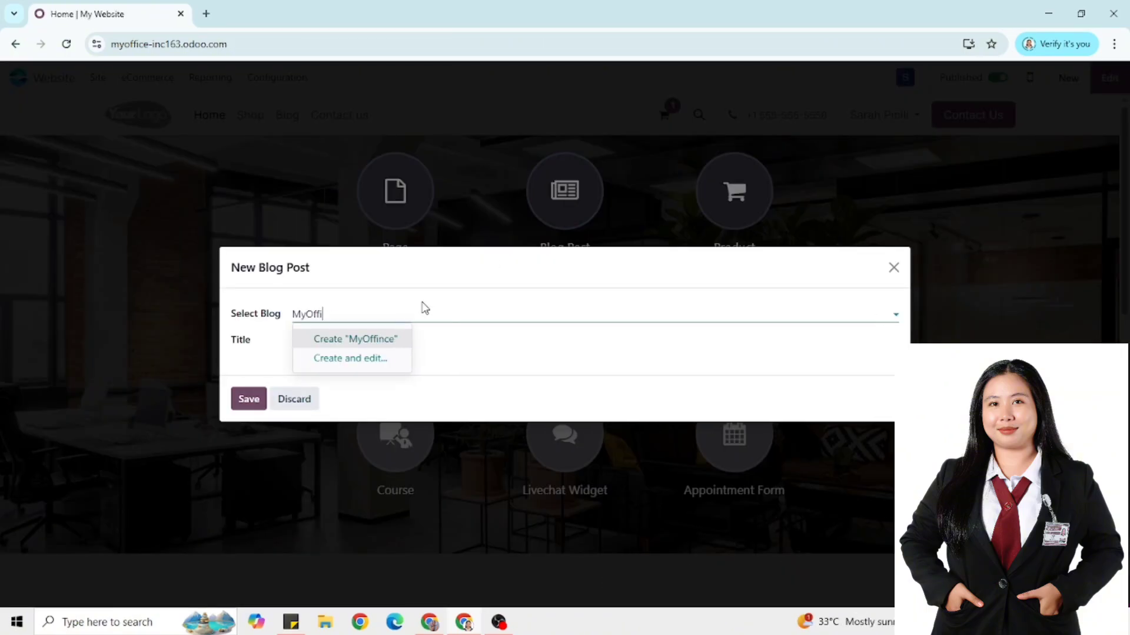
text(ice Inc.)
click(327, 339)
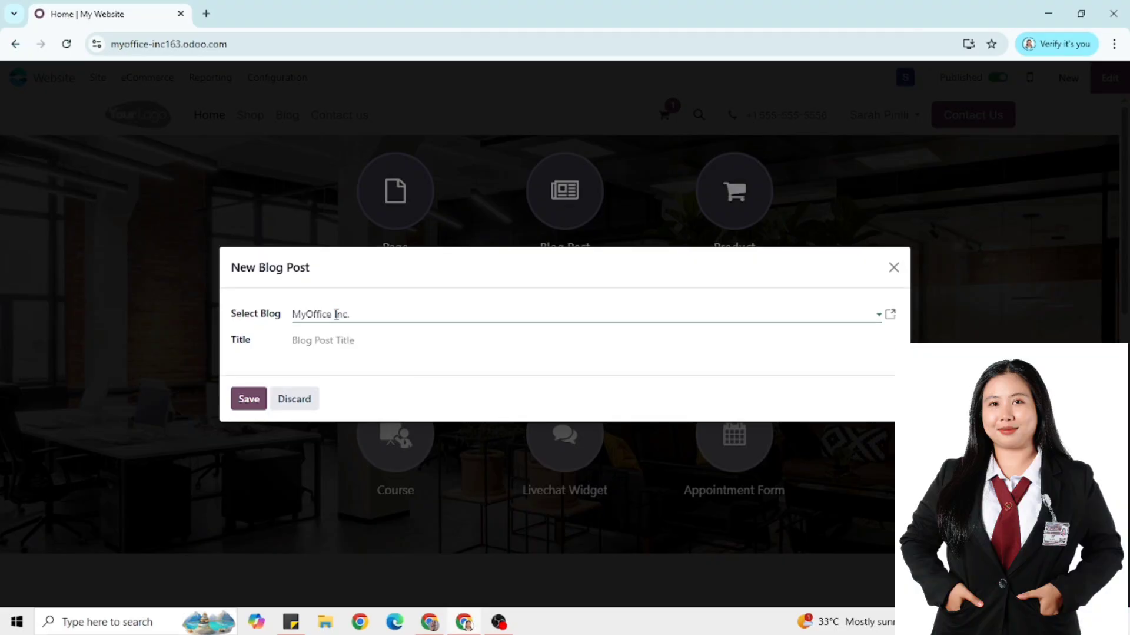
click(333, 340)
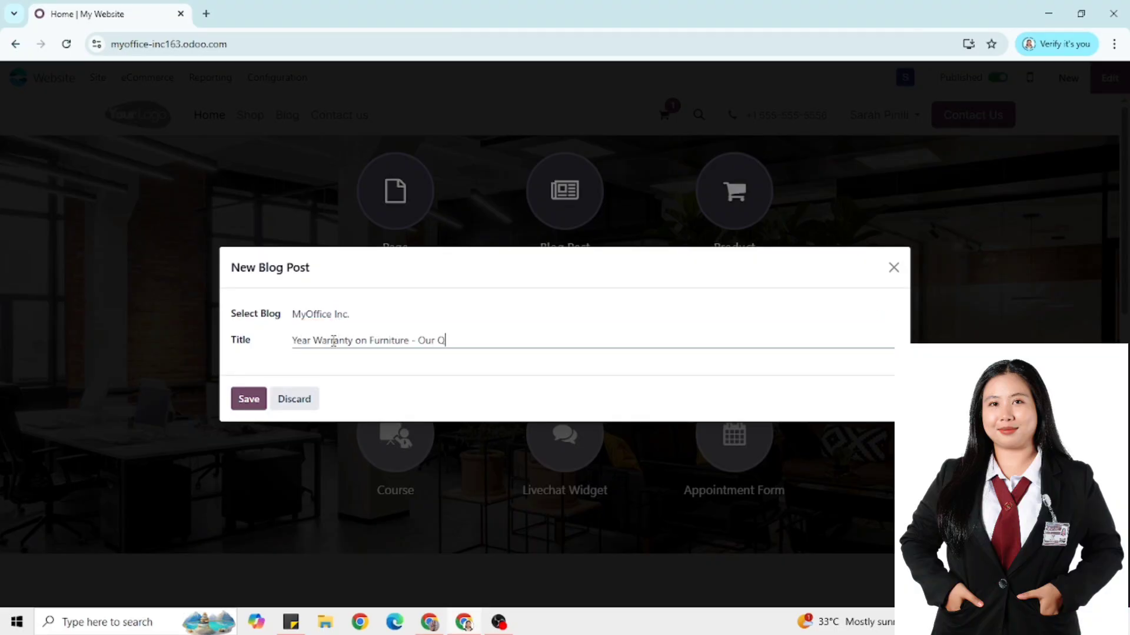
click(248, 399)
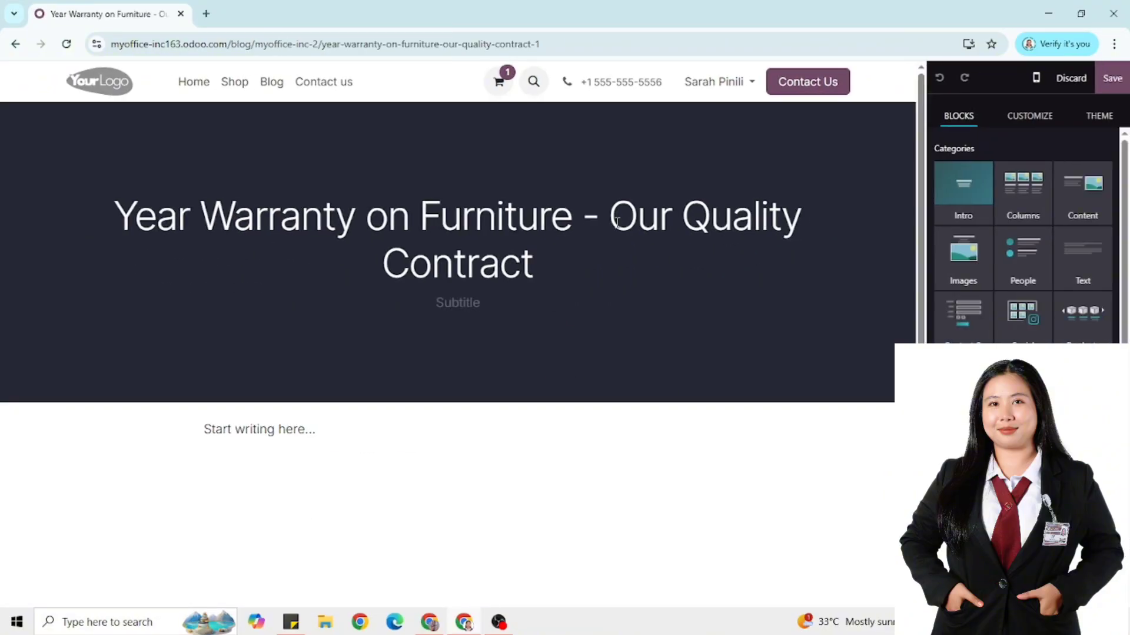
Paste the warranty paragraph as the body and move Our Quality Contract into the subtitle
click(469, 304)
click(207, 431)
text(When it comes to buying furniture, quality and longevity are always top of mind. After all, these are the pieces that turn a house into a home, creating comfort and functionally in your living space. We understand how important it is for you to feel confident in your purchase. That's why we are thrilled to announce our new and improved warranty service designed to give you even more peaceful of mind.)
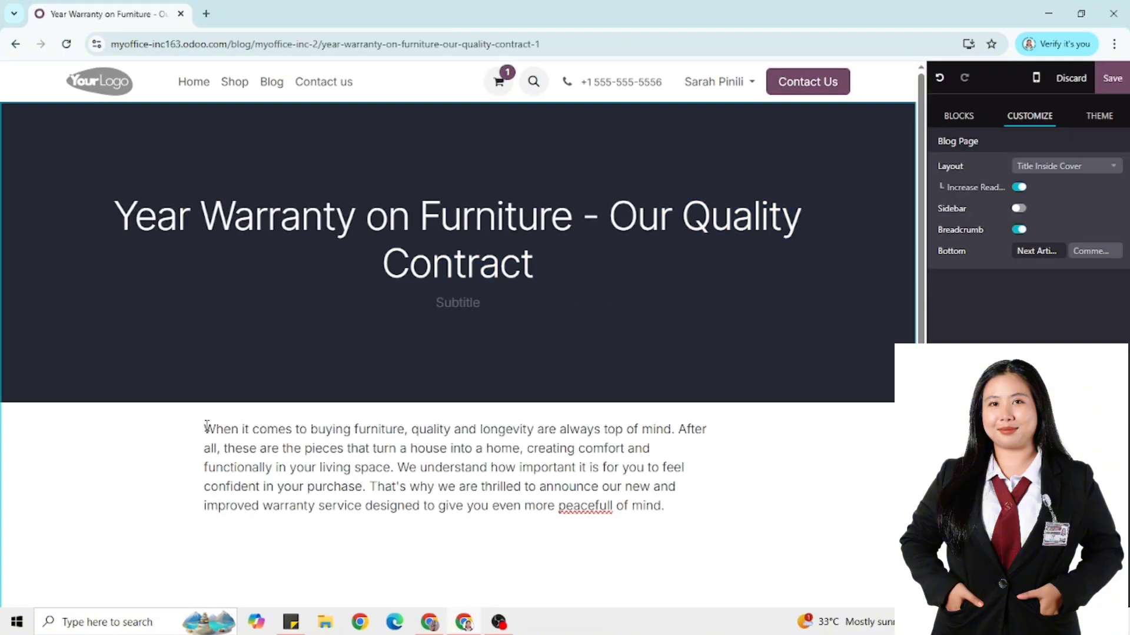
drag(610, 229, 645, 270)
key(ctrl+c)
key(BackSpace)
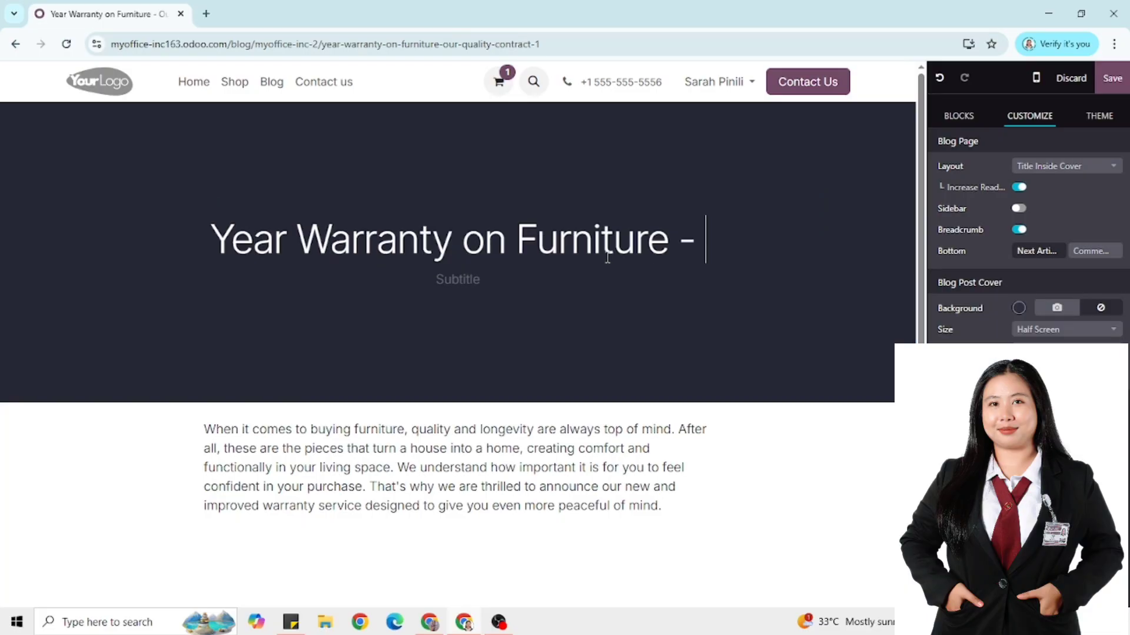
key(BackSpace)
key(BackSpace)
key(BackSpace)
click(479, 281)
key(ctrl+v)
drag(691, 512, 204, 428)
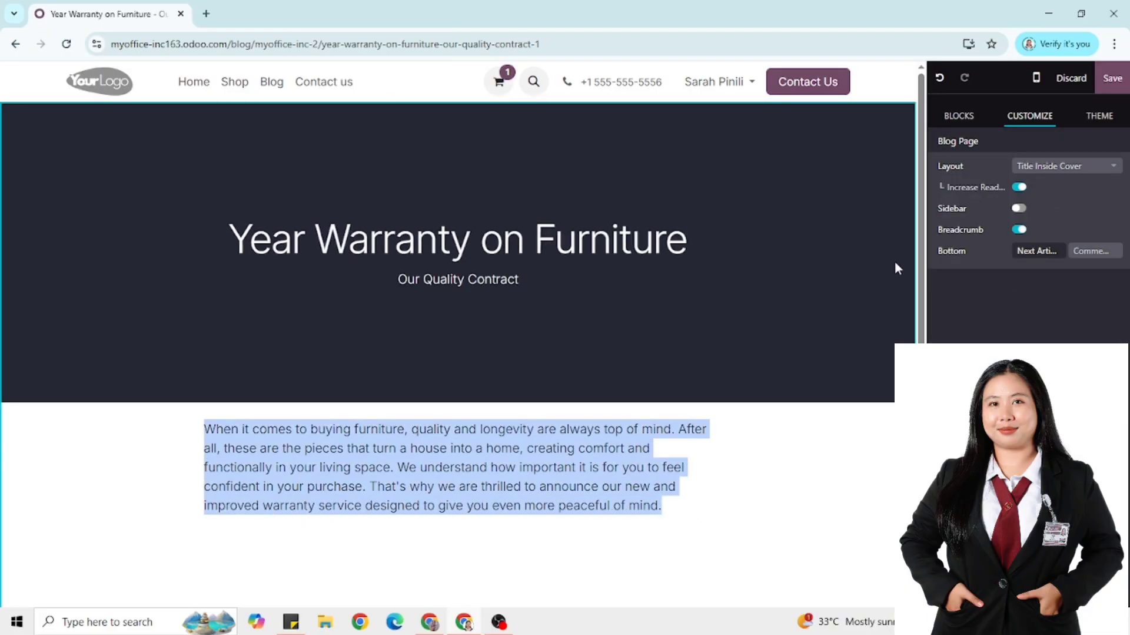
click(611, 484)
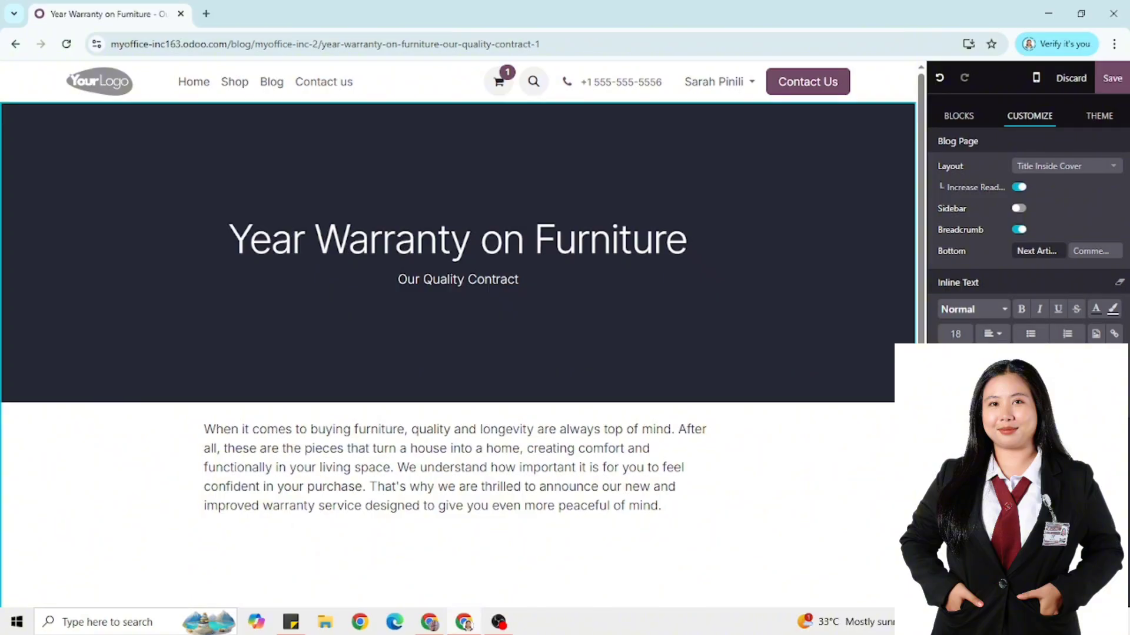